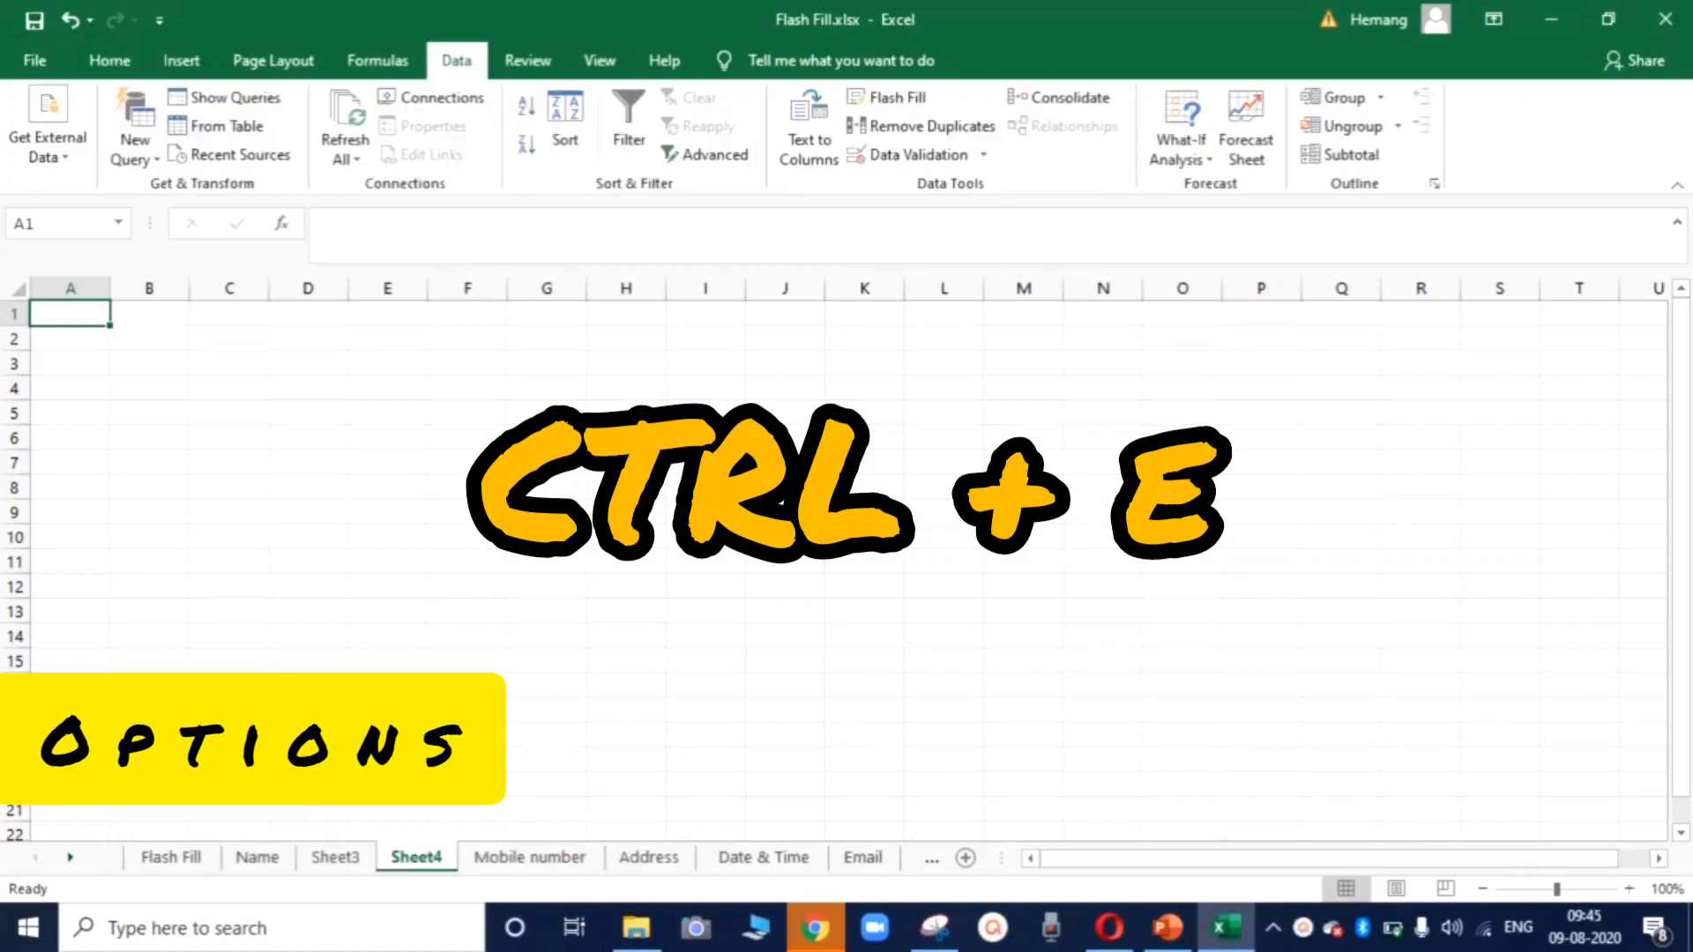
click(107, 59)
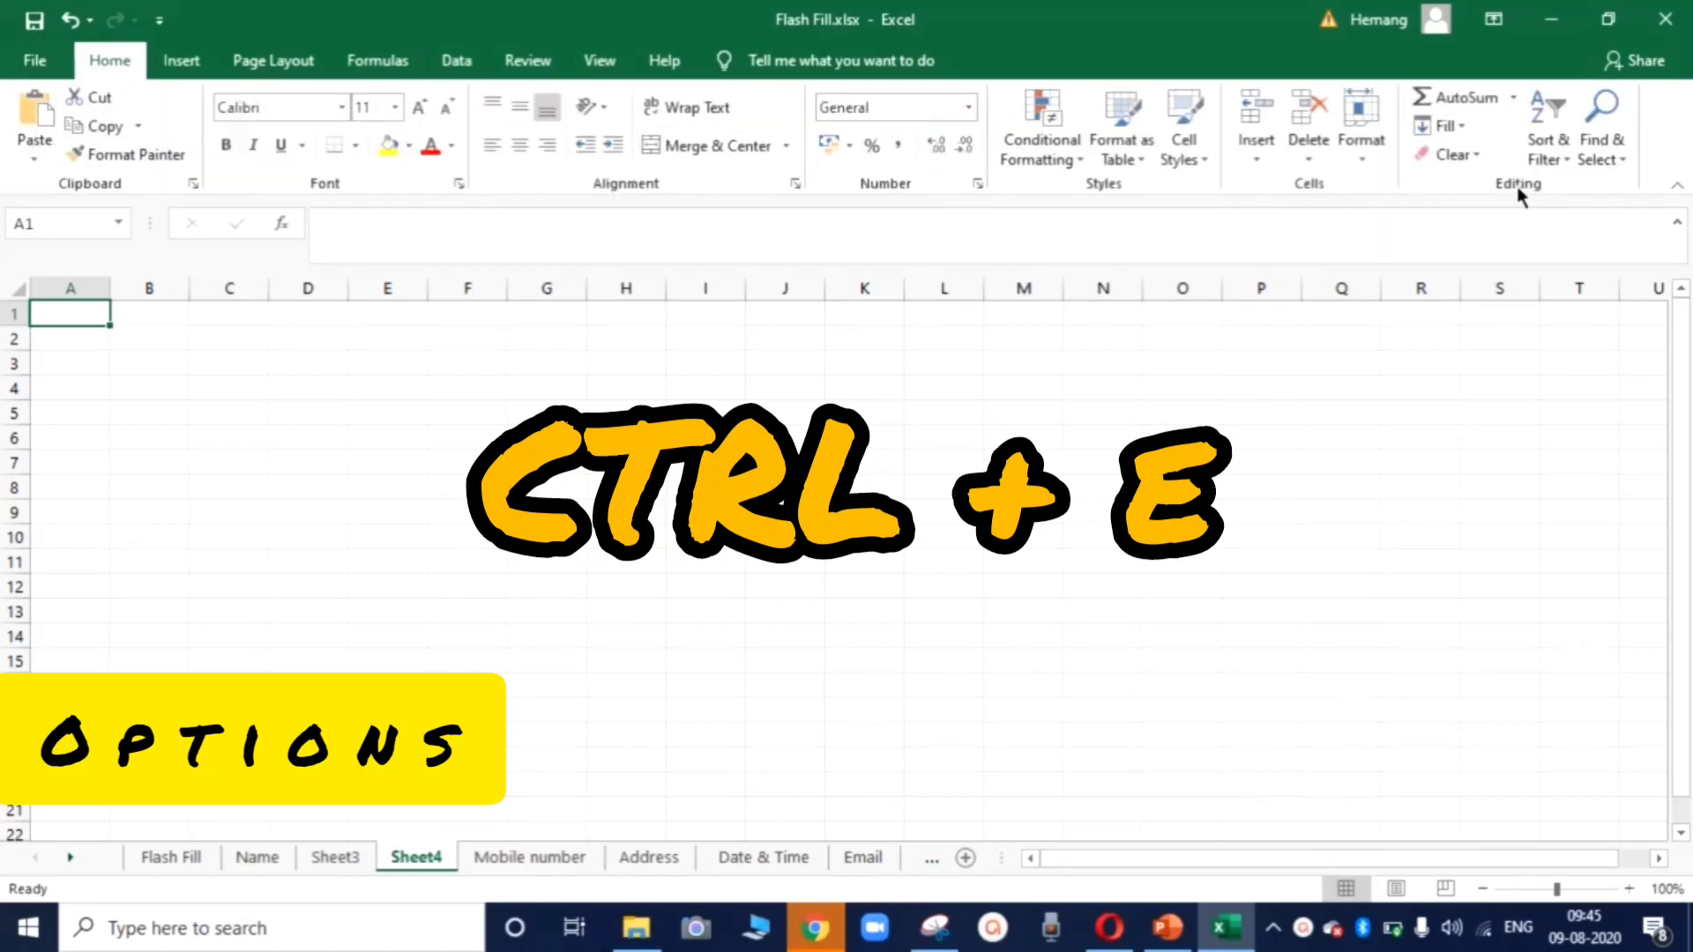
click(1465, 129)
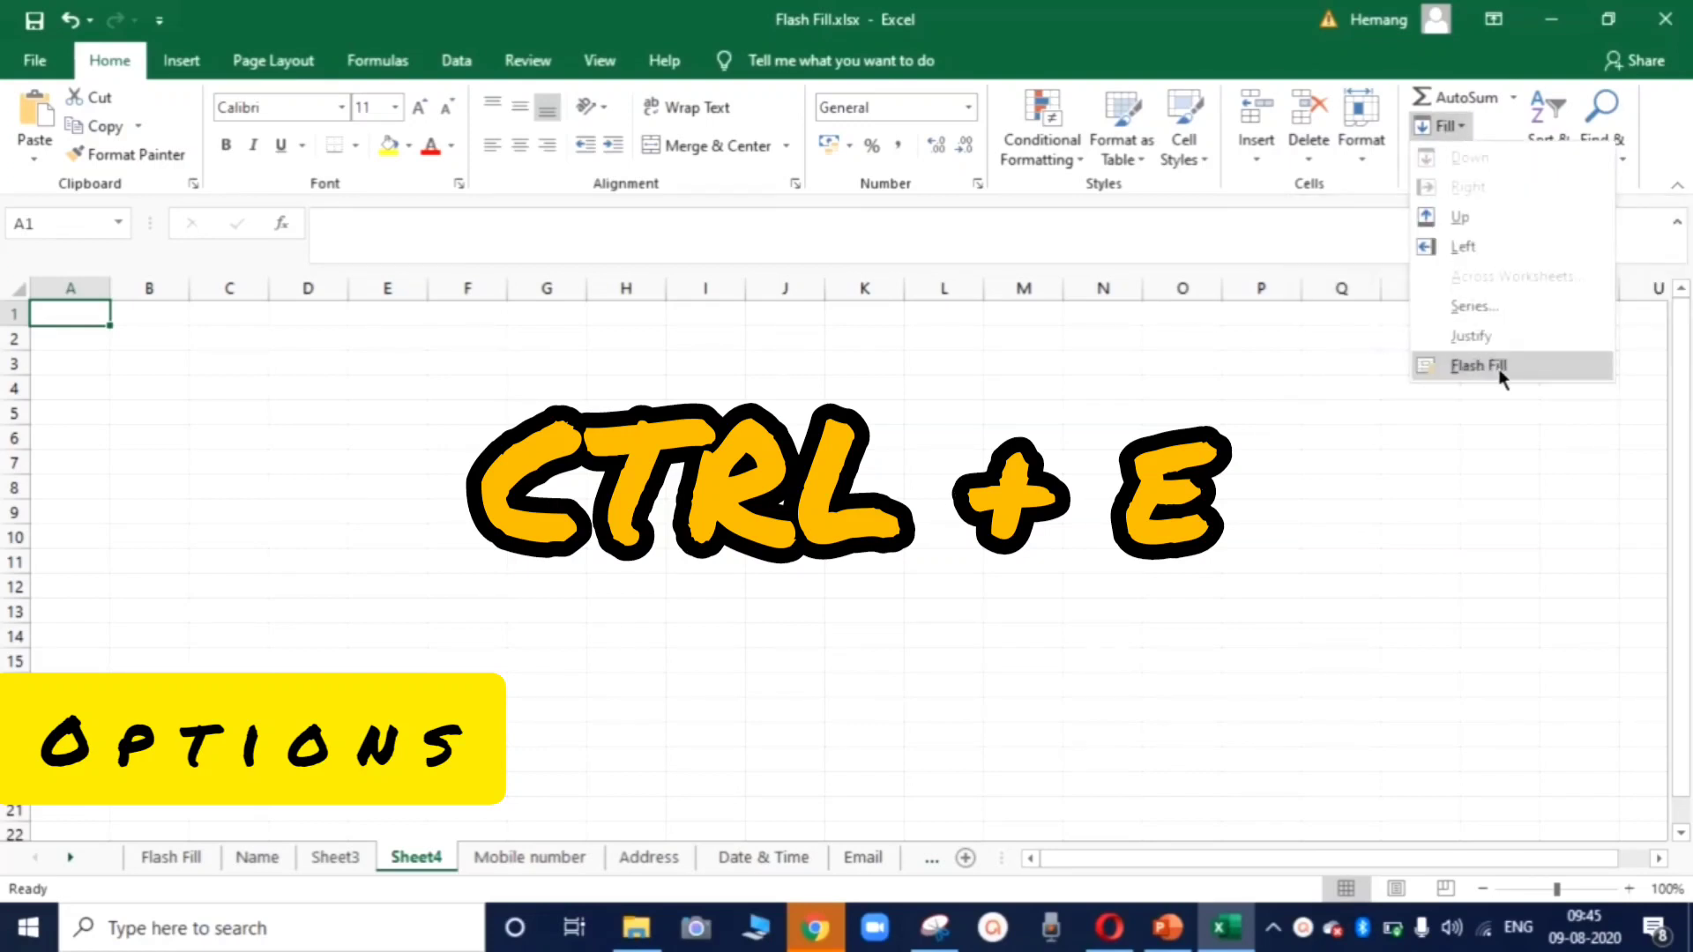
click(1521, 367)
click(702, 384)
click(456, 61)
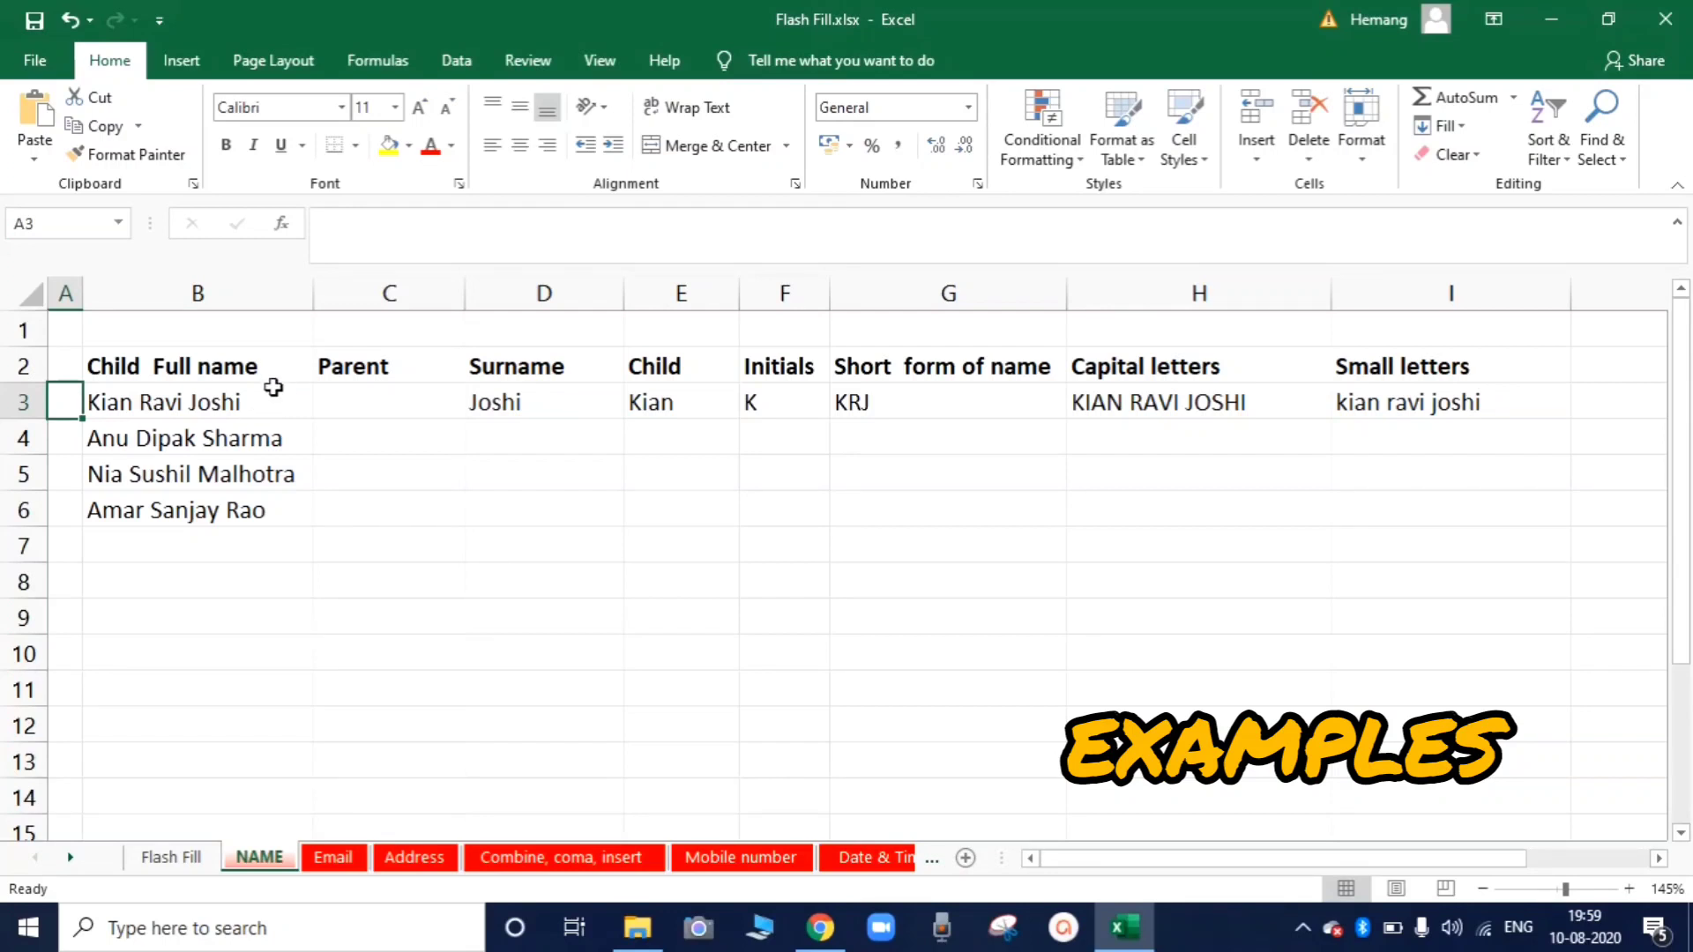
Enter the first child's middle name in C3, and Flash Fill the Parent and Surname columns down to row 6
click(261, 364)
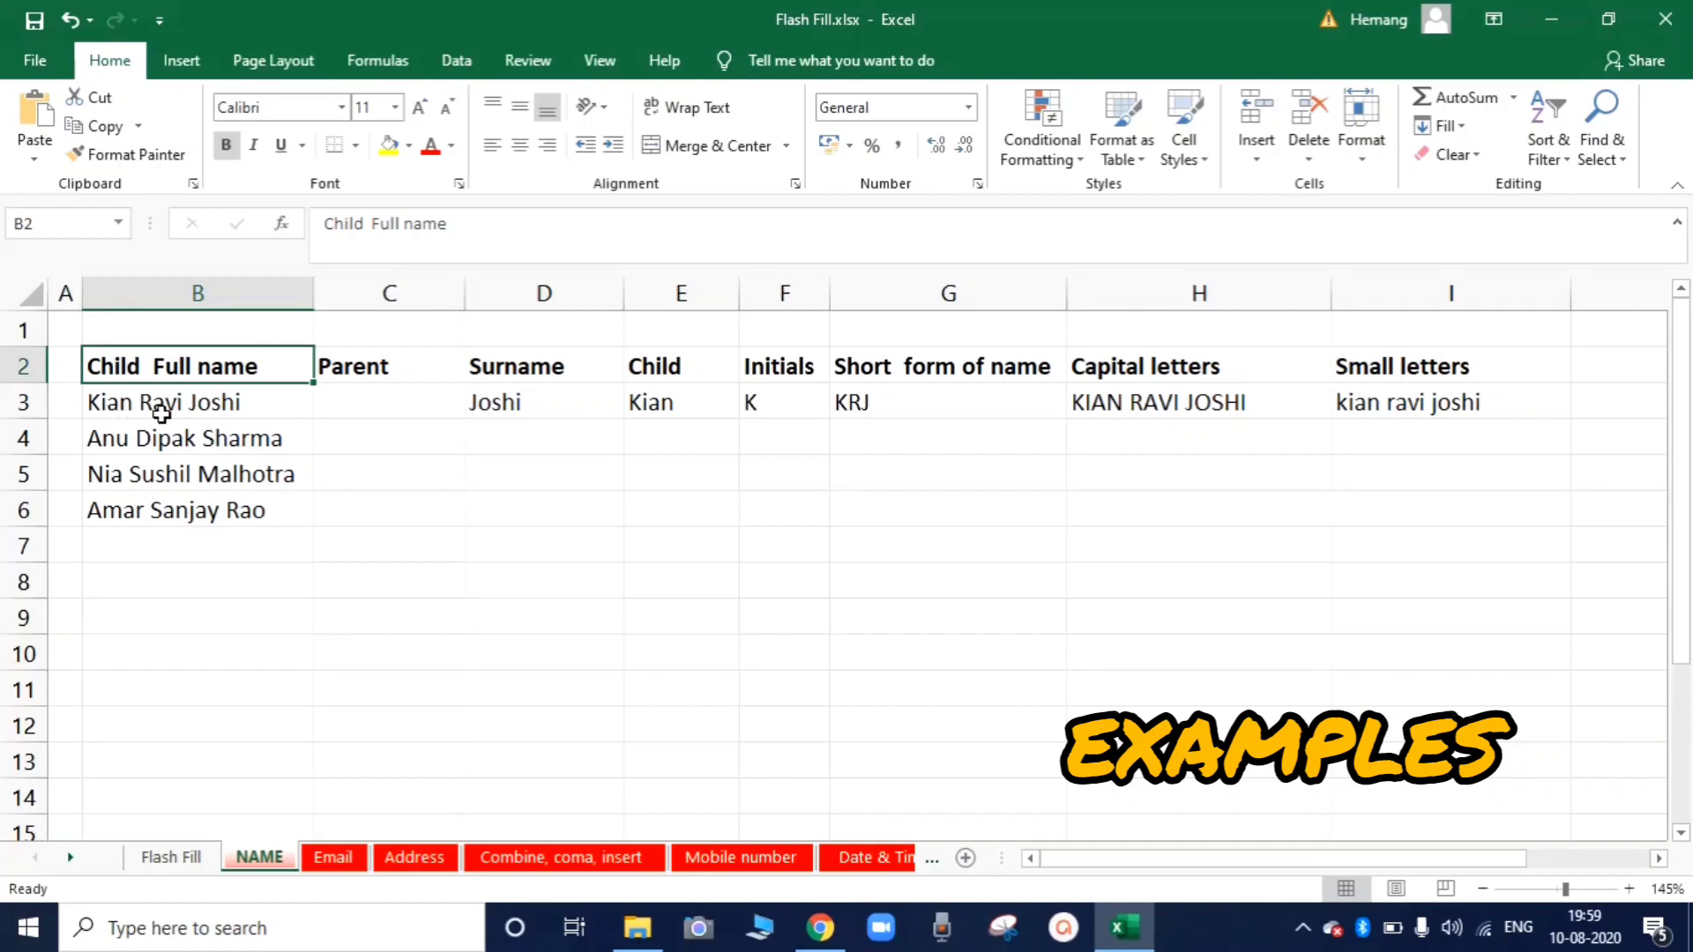
click(370, 406)
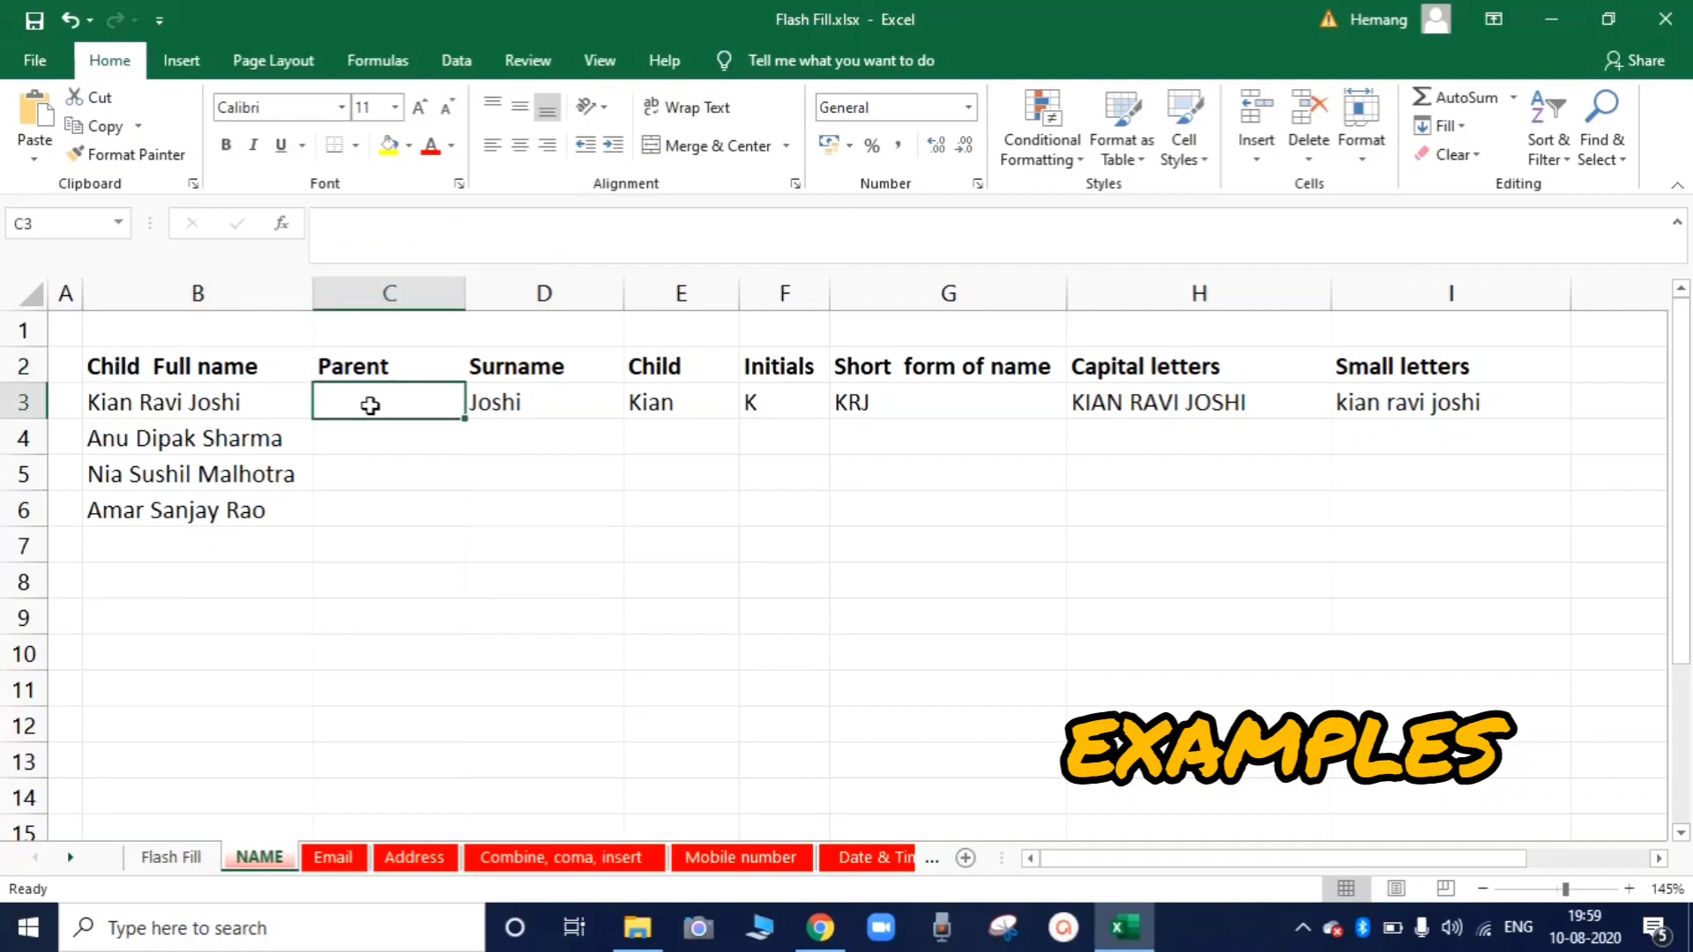
text(Ravi)
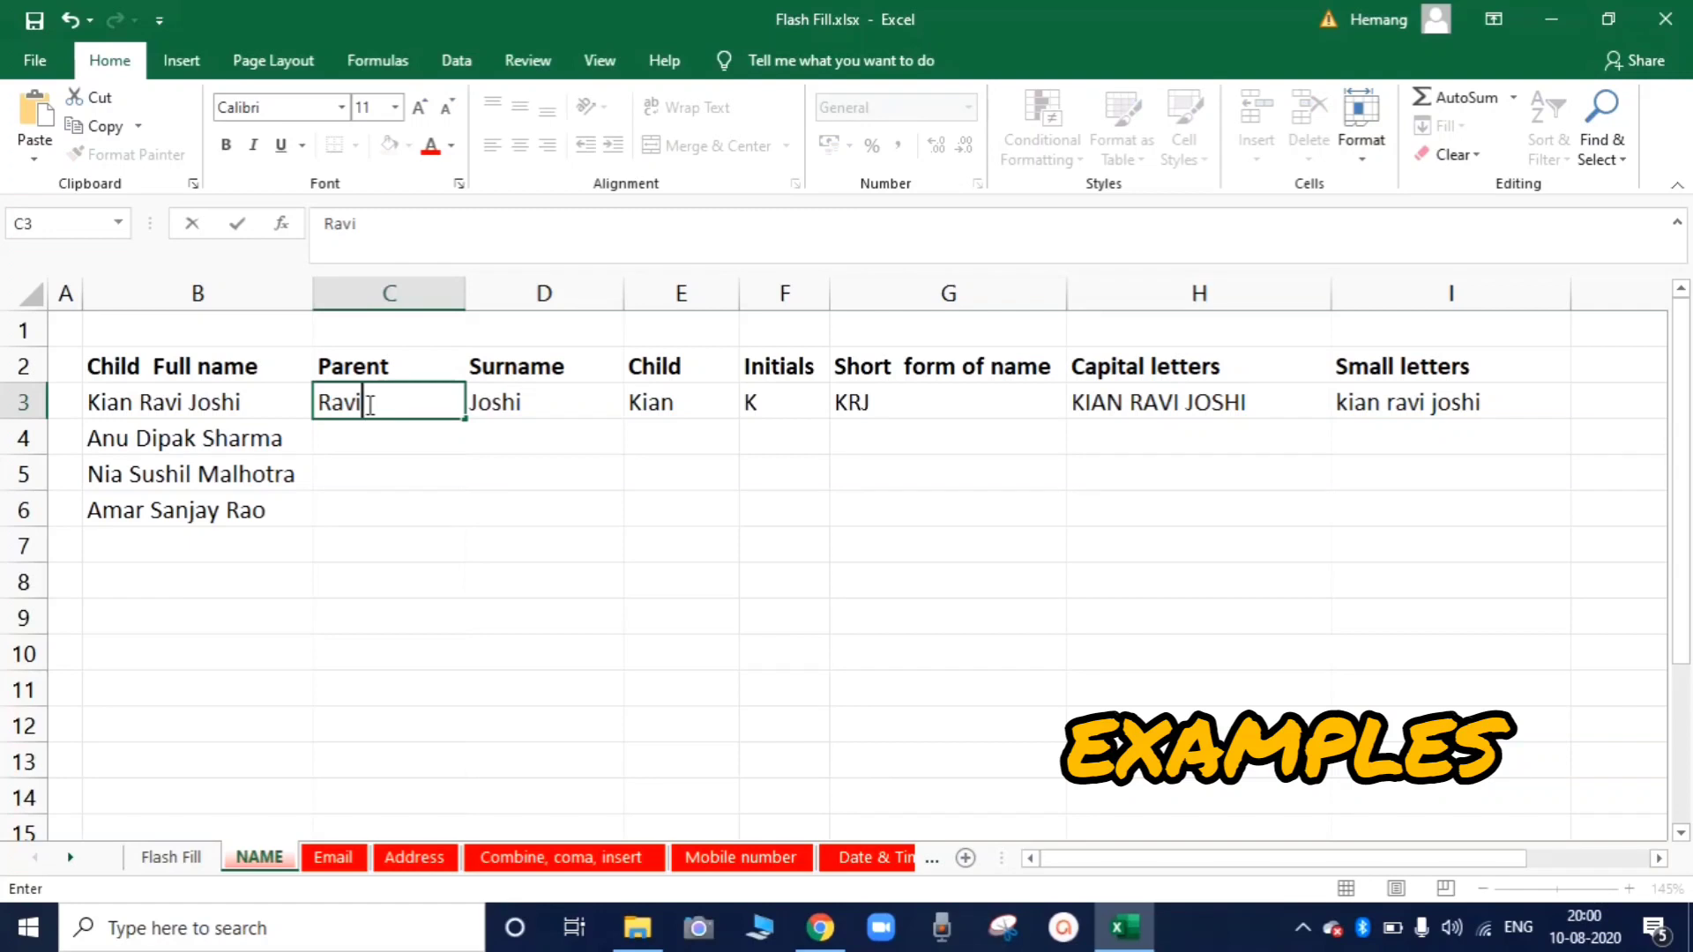
key(Return)
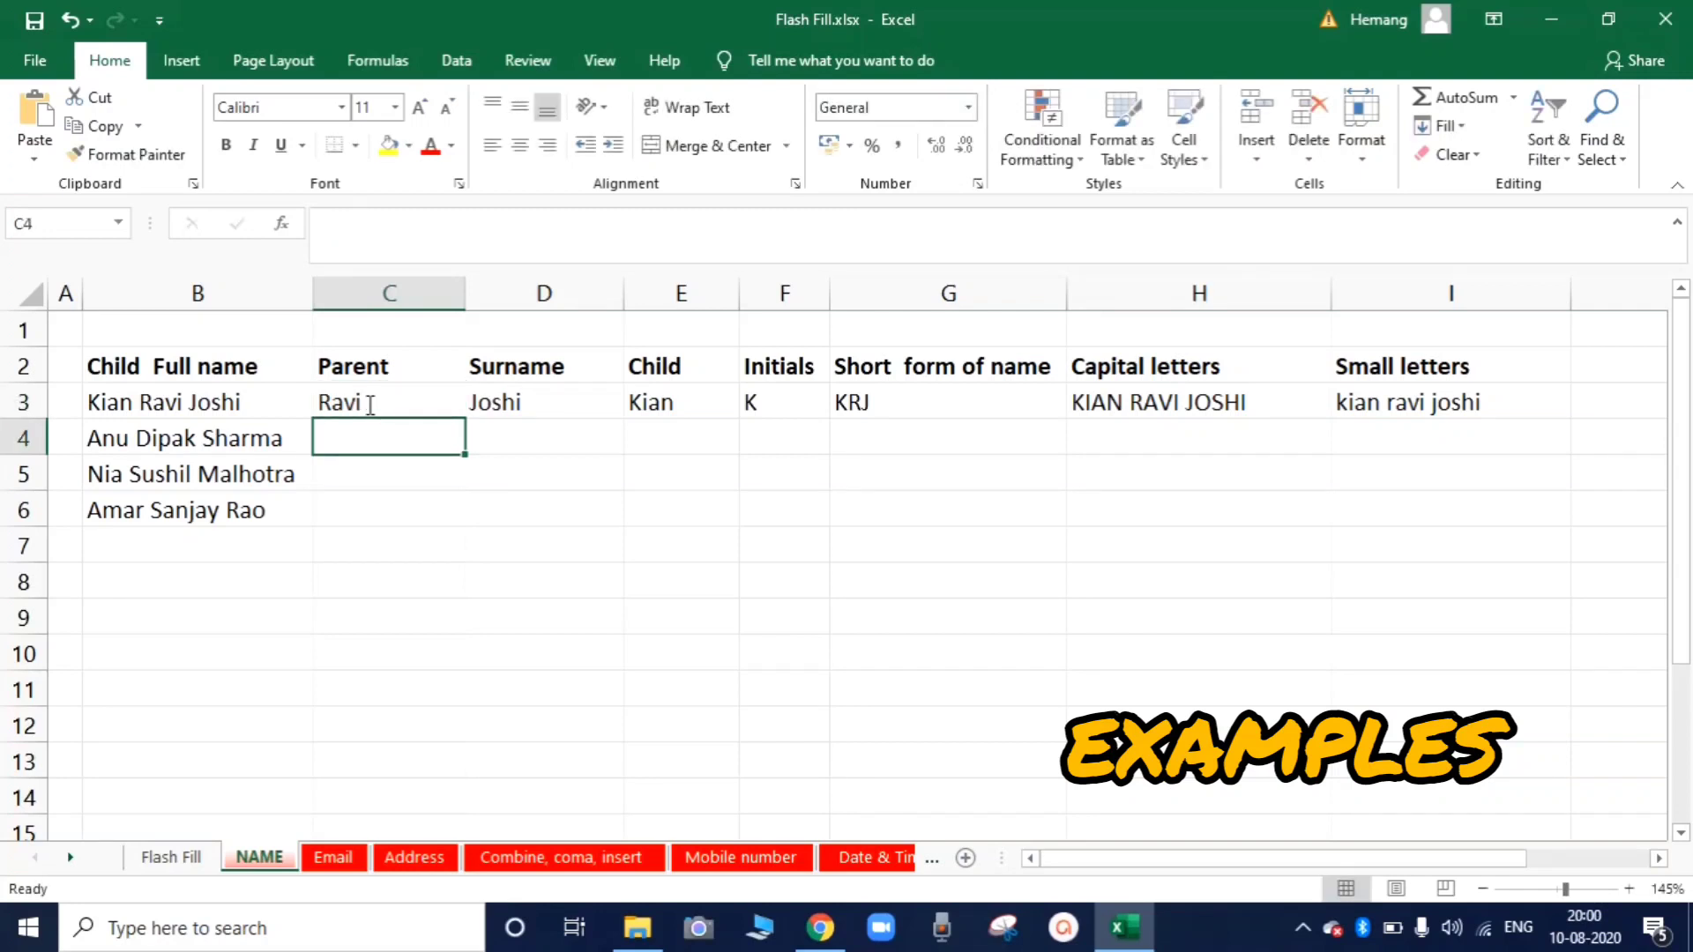
key(ctrl+e)
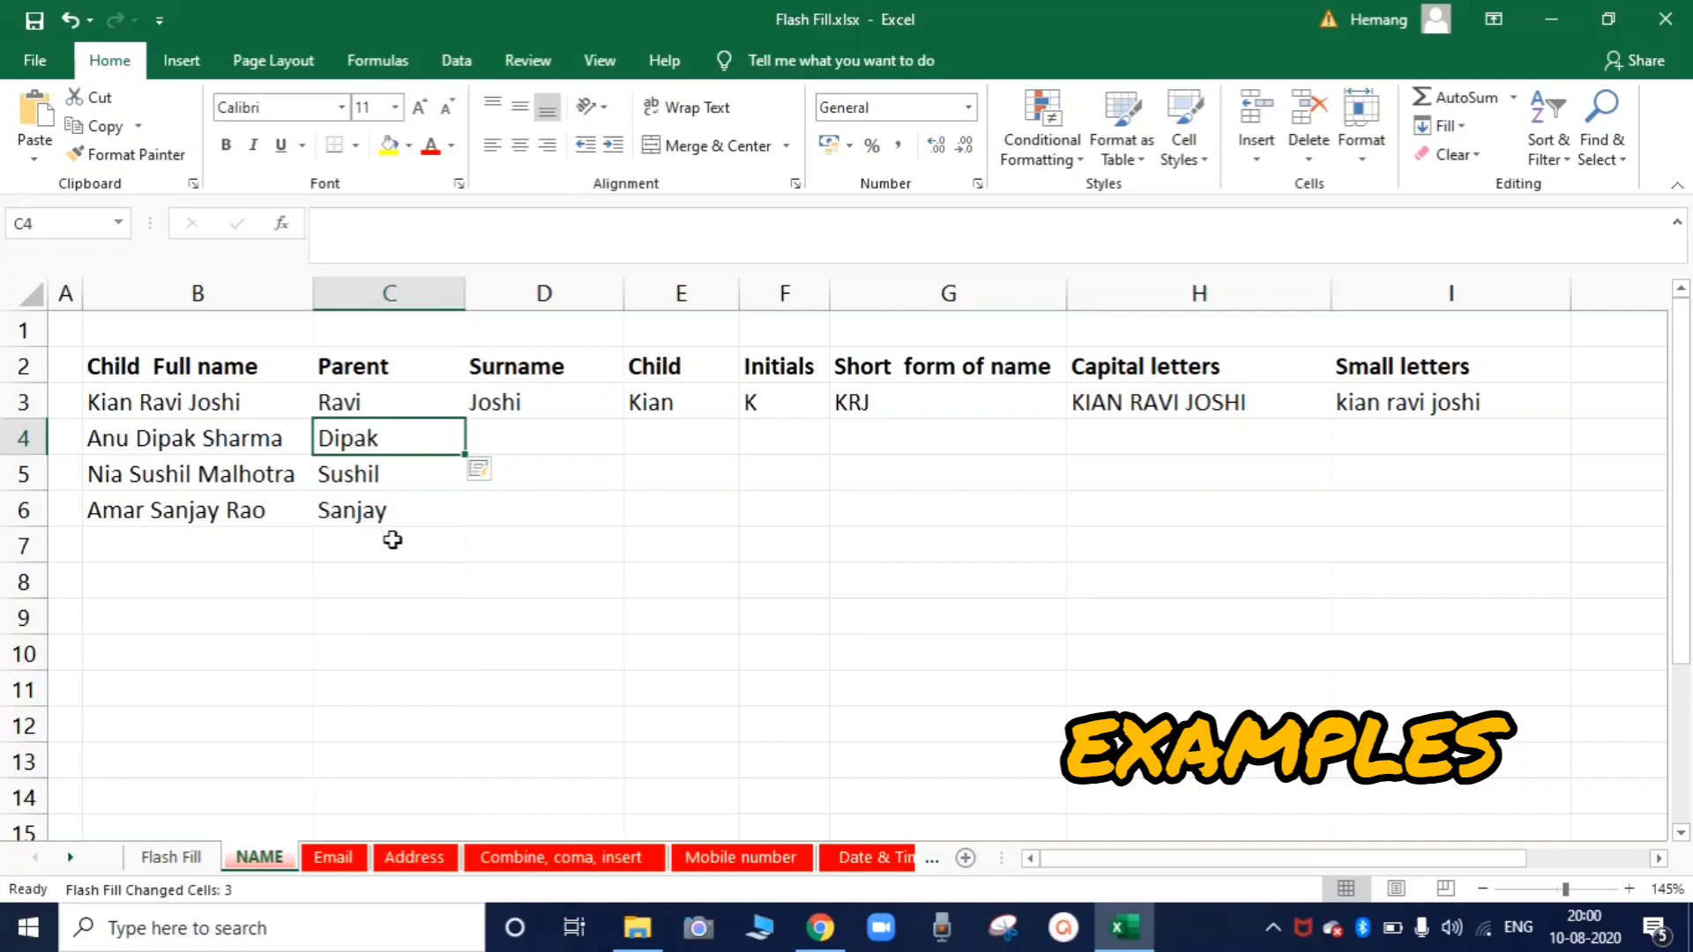
click(532, 442)
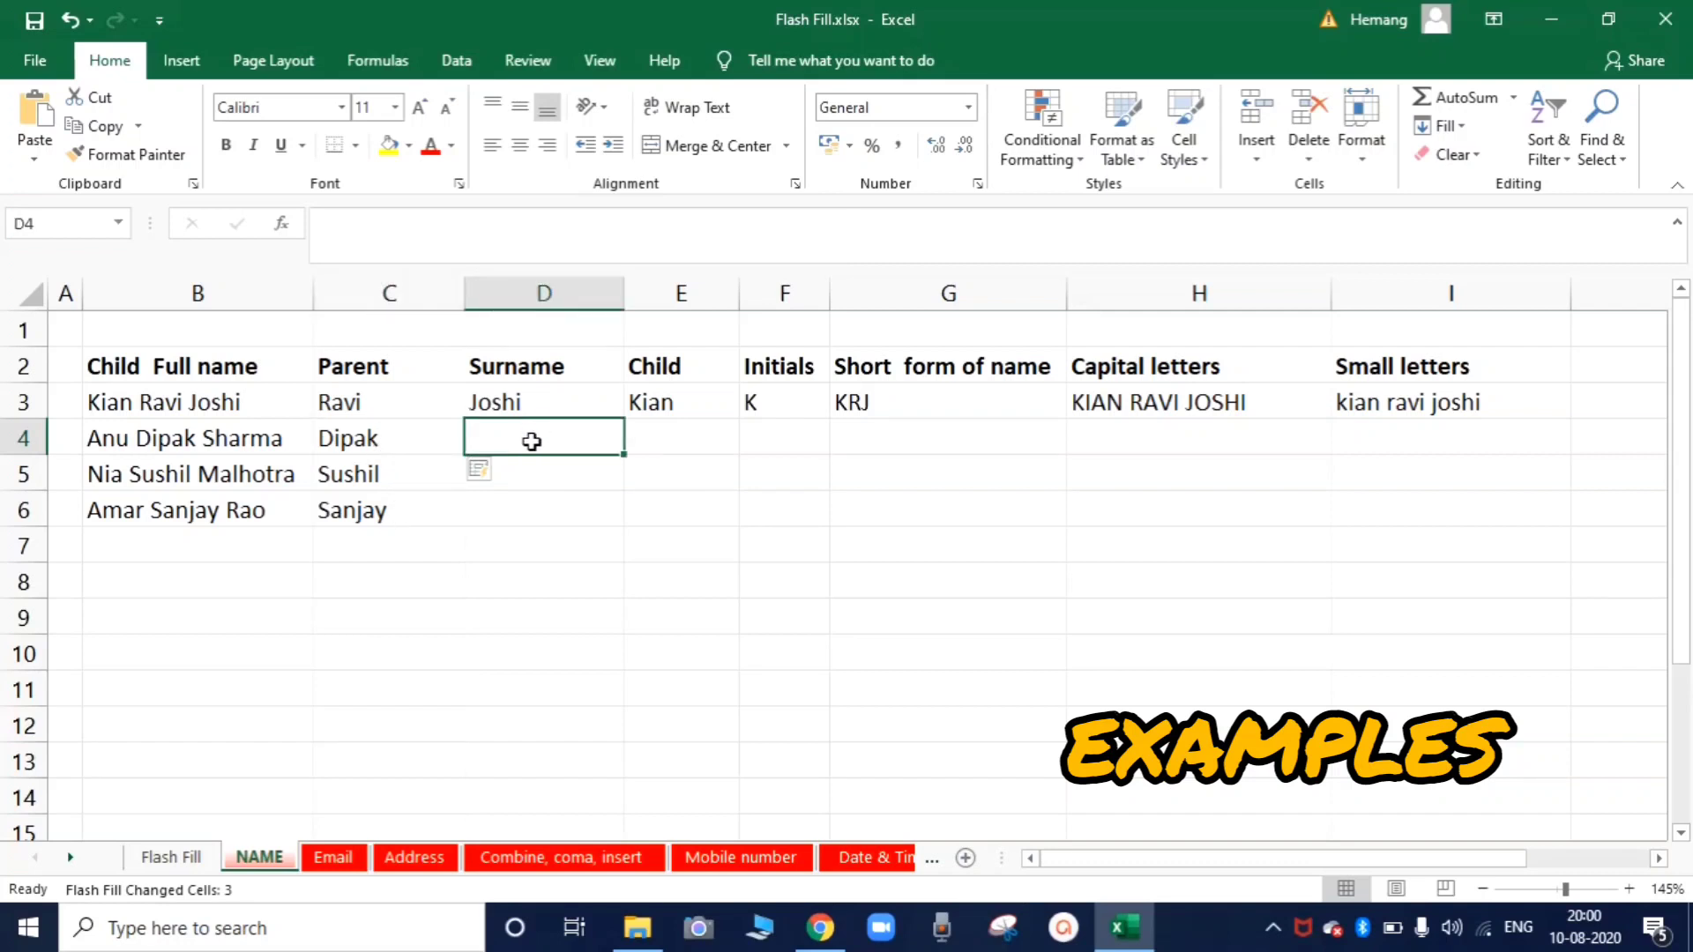
text(Sharma)
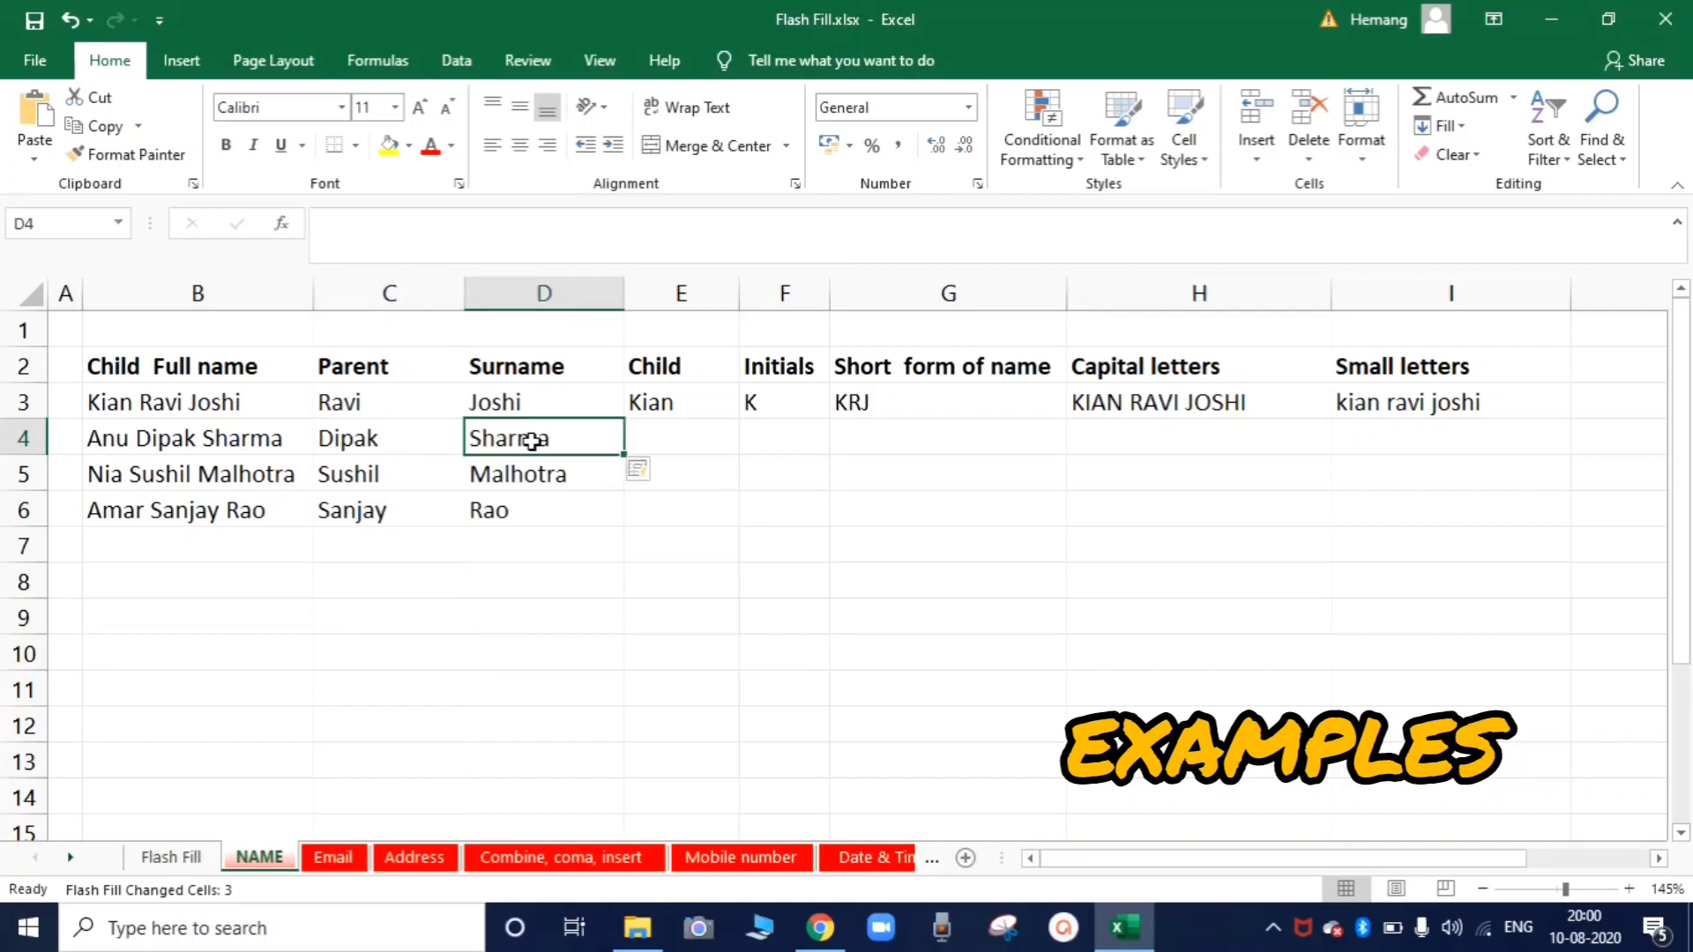
Try Flash Fill on the Child column from E4 and clear the filled cells E4:E6
click(672, 438)
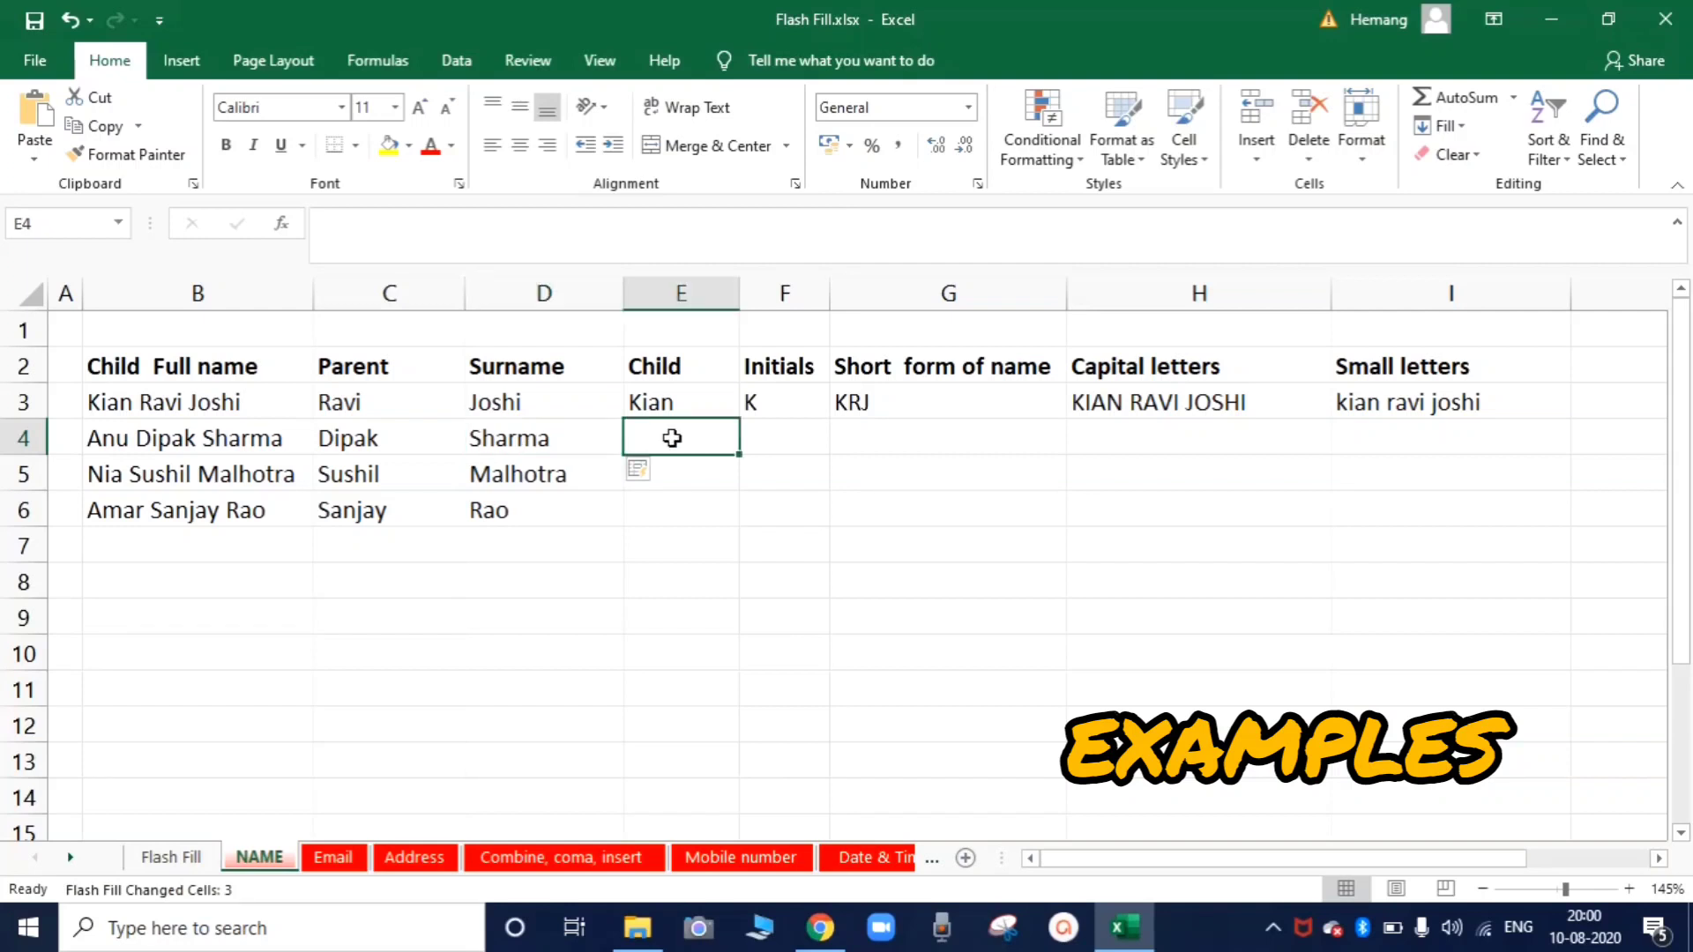
key(ctrl+e)
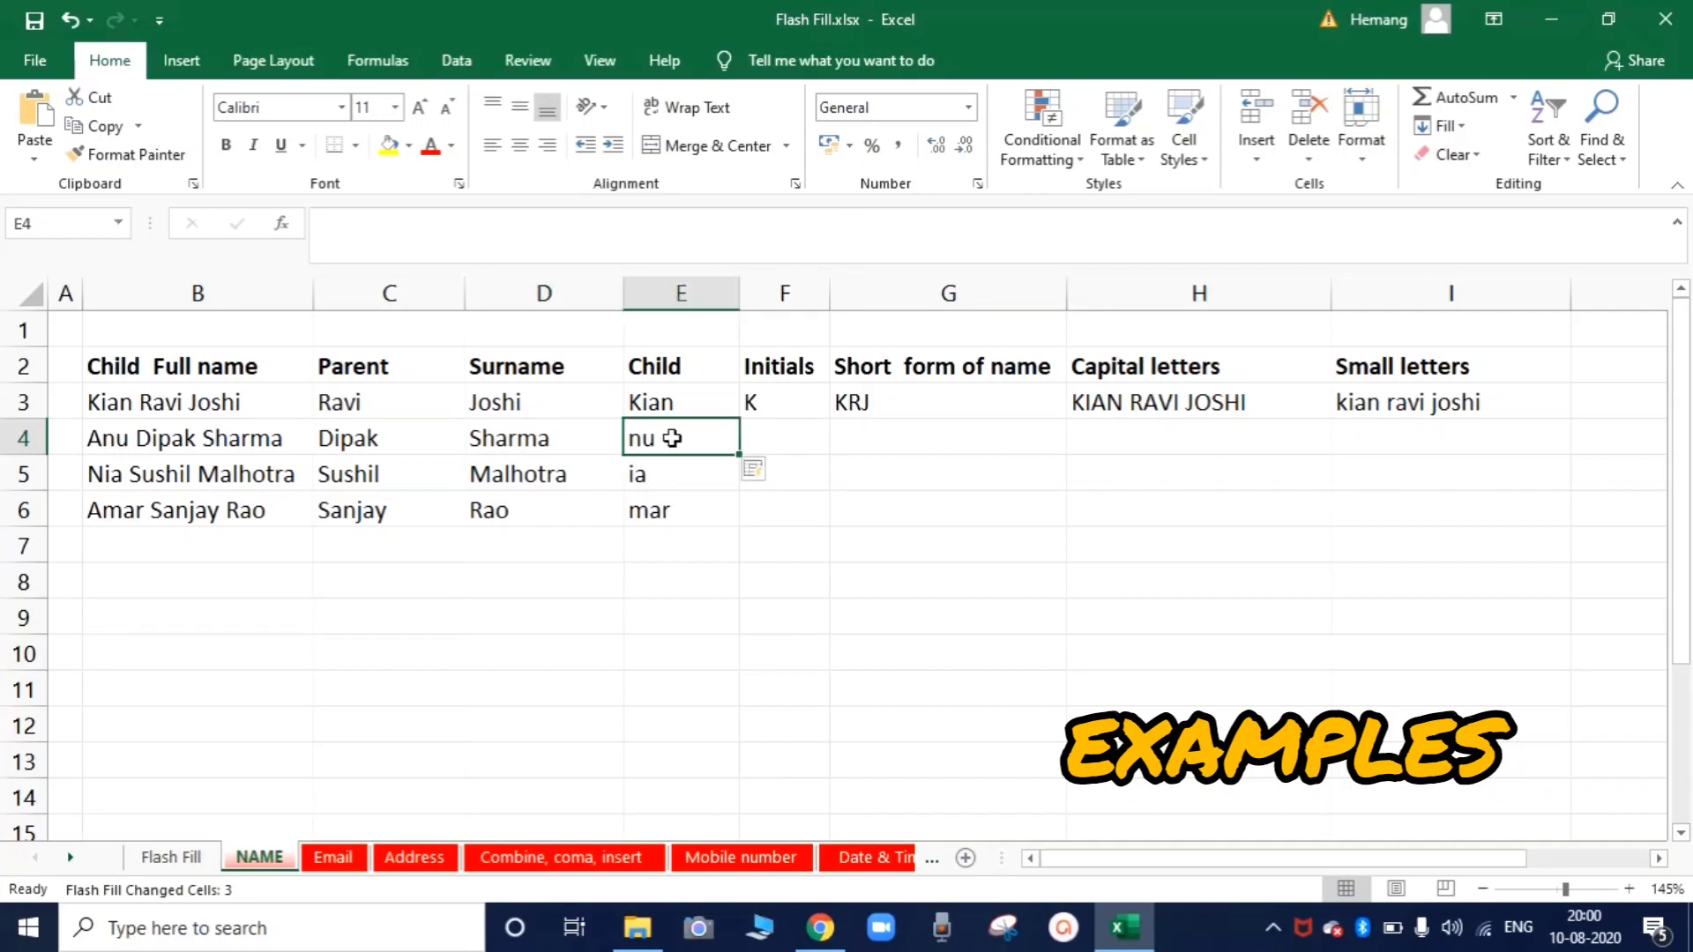
key(shift+Down)
key(shift+Down)
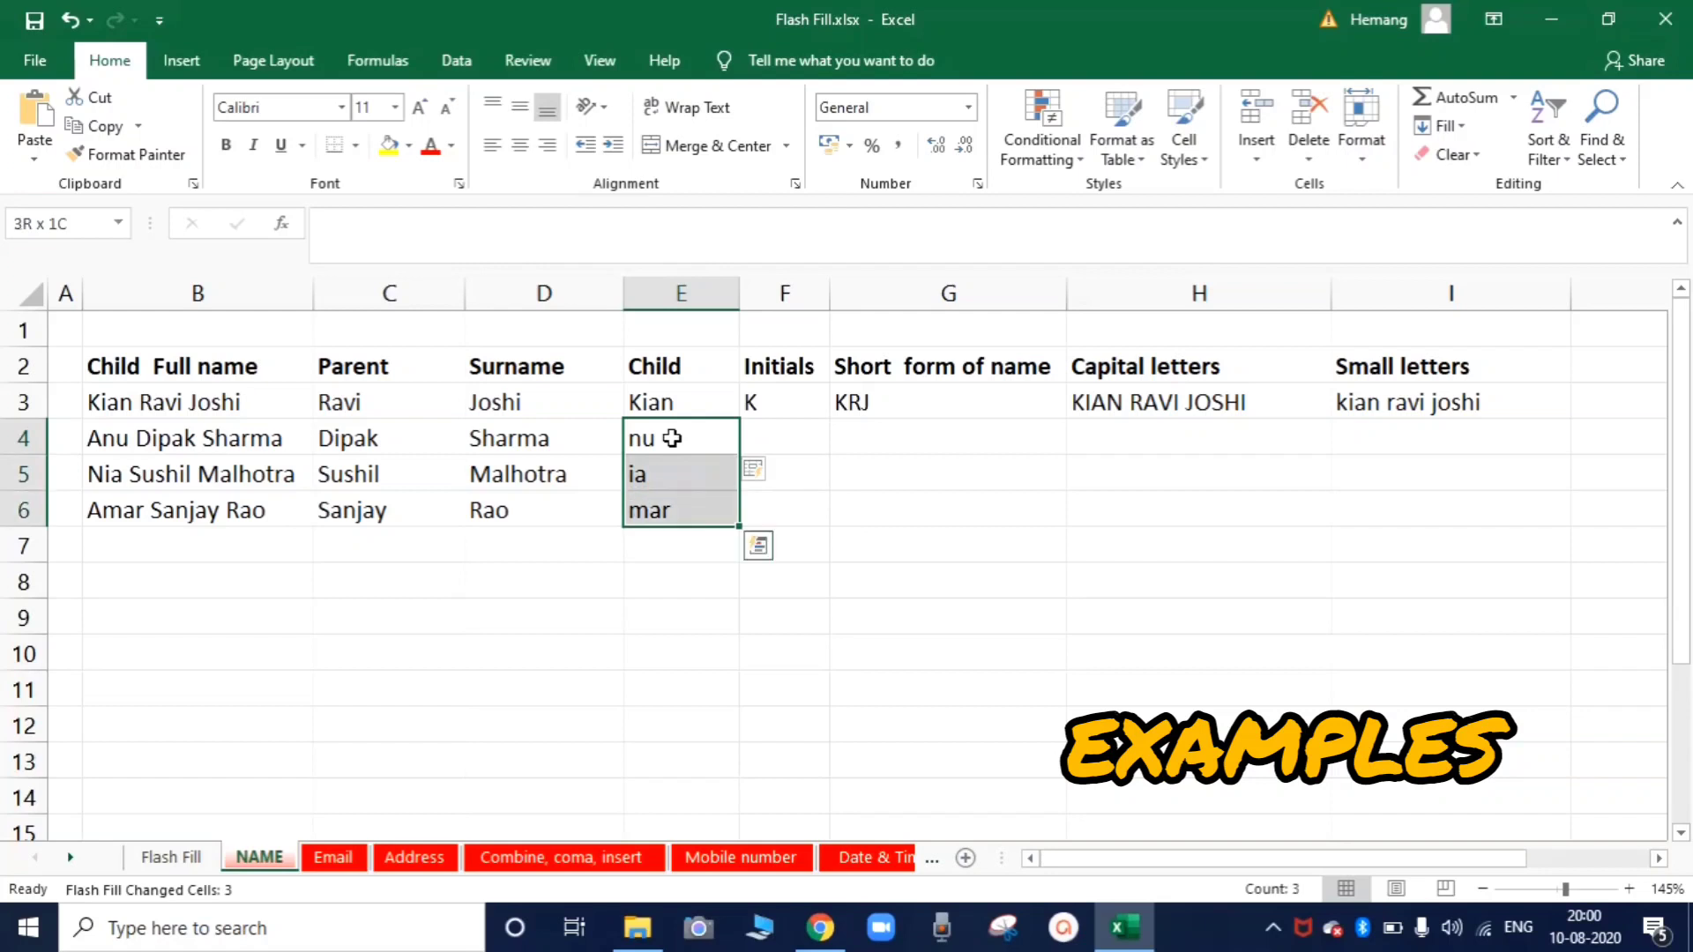
key(Delete)
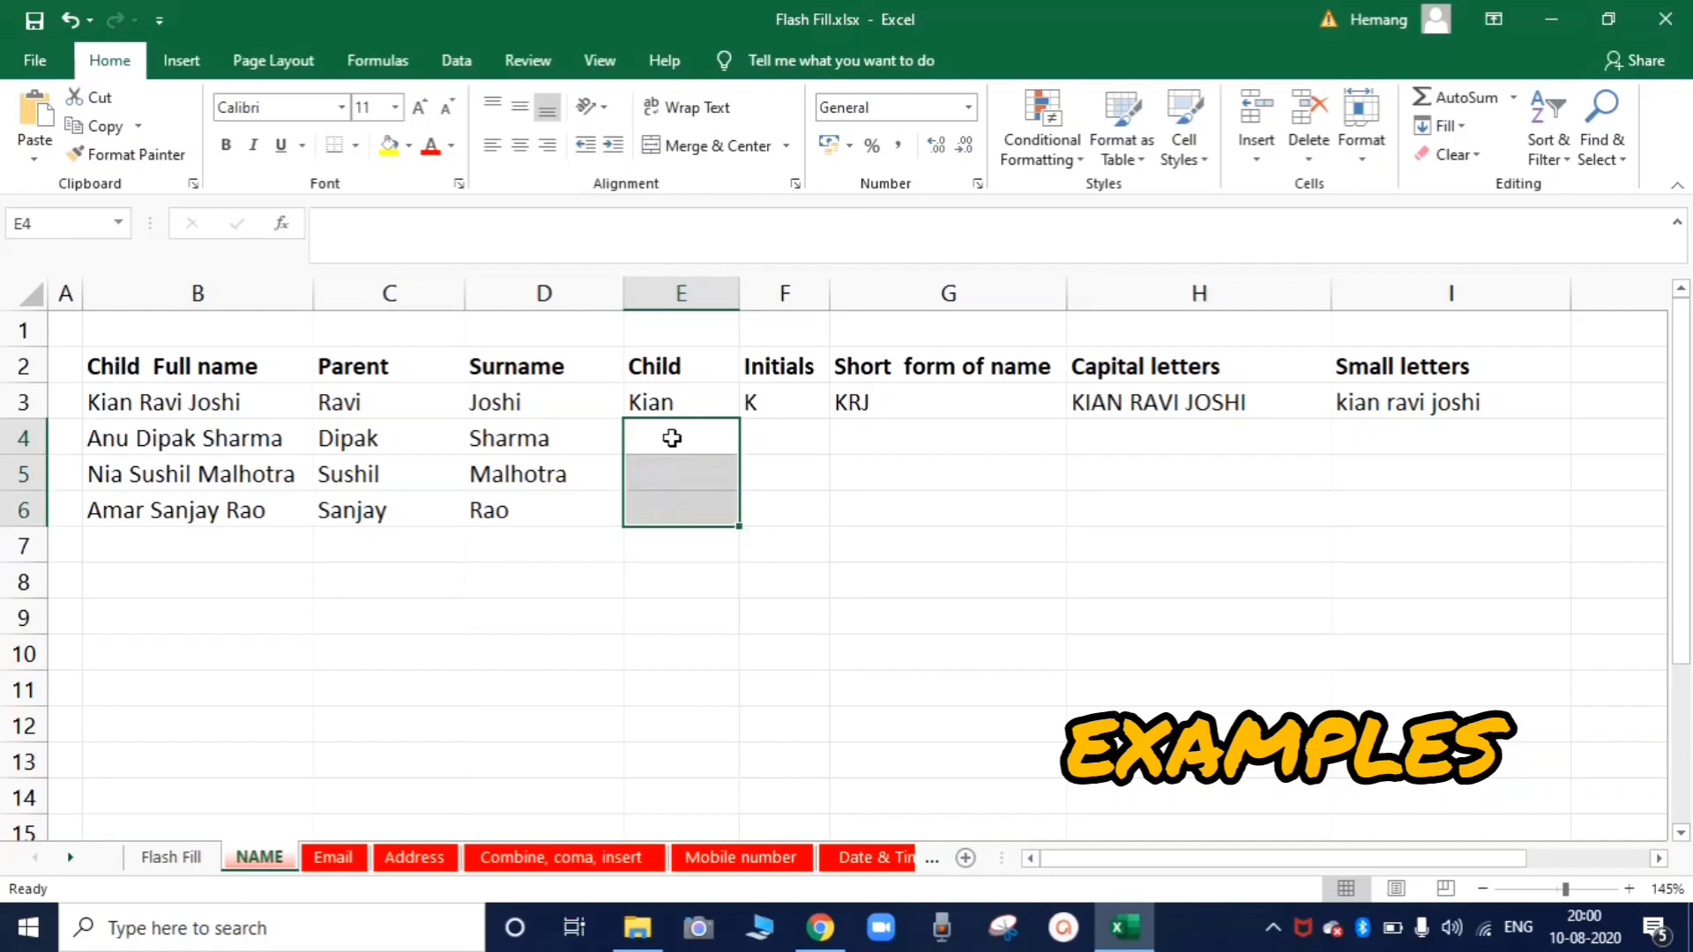
Enter the child's first name from the row 4 full name in cell E4
click(672, 438)
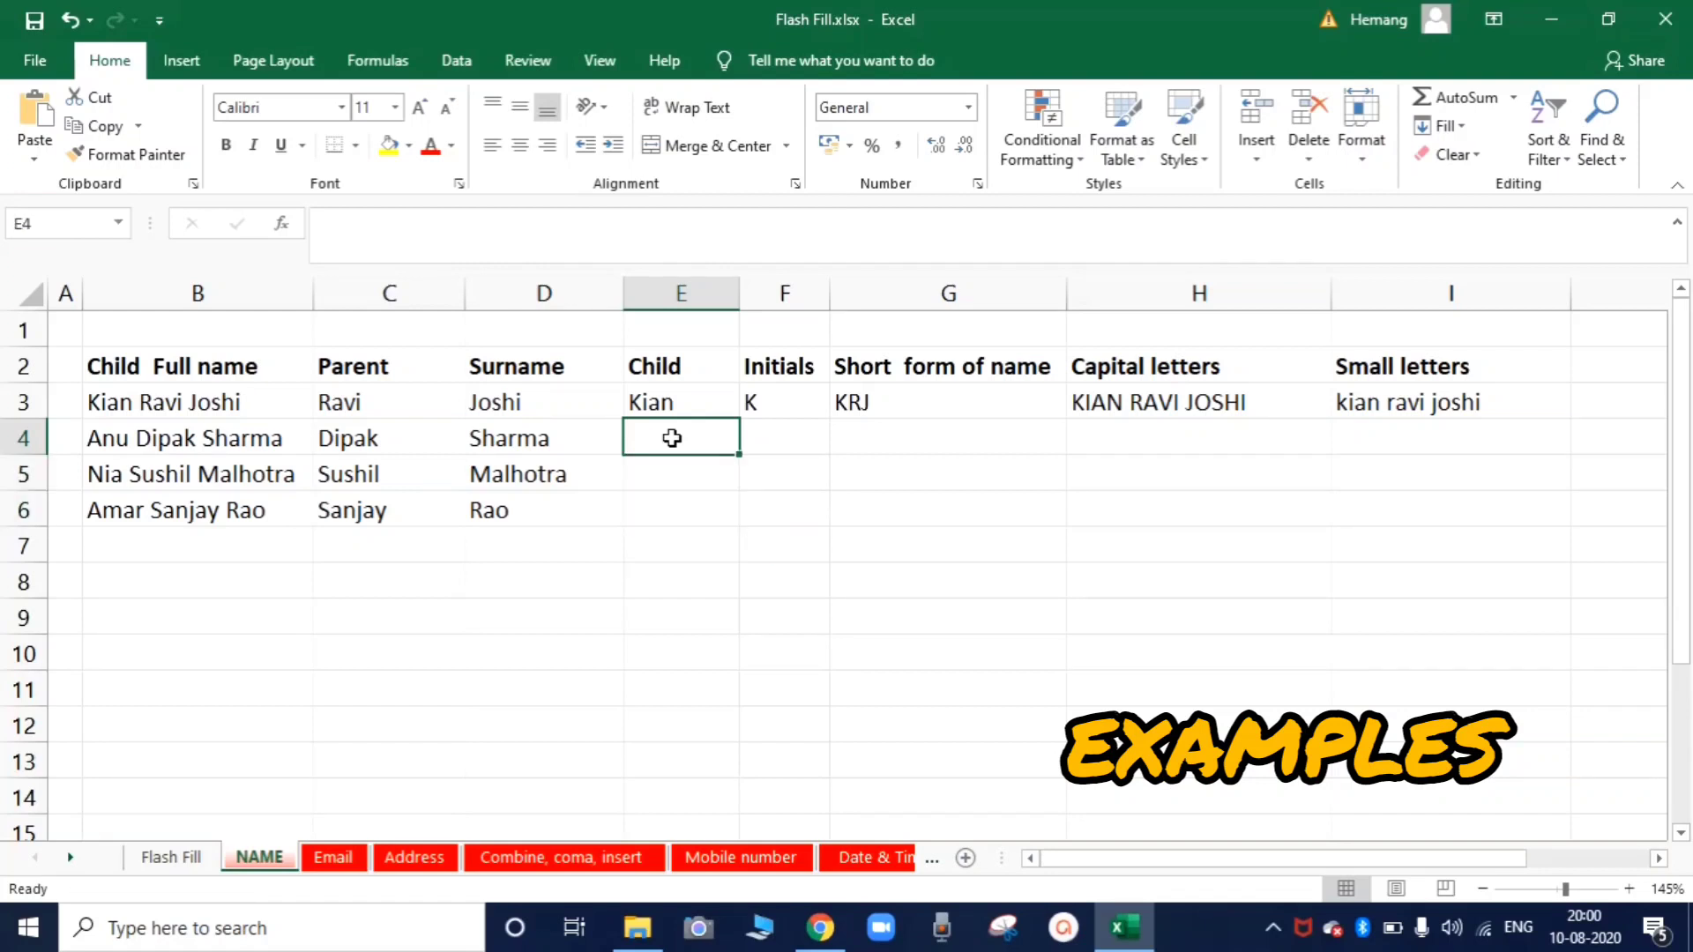
text(Anu)
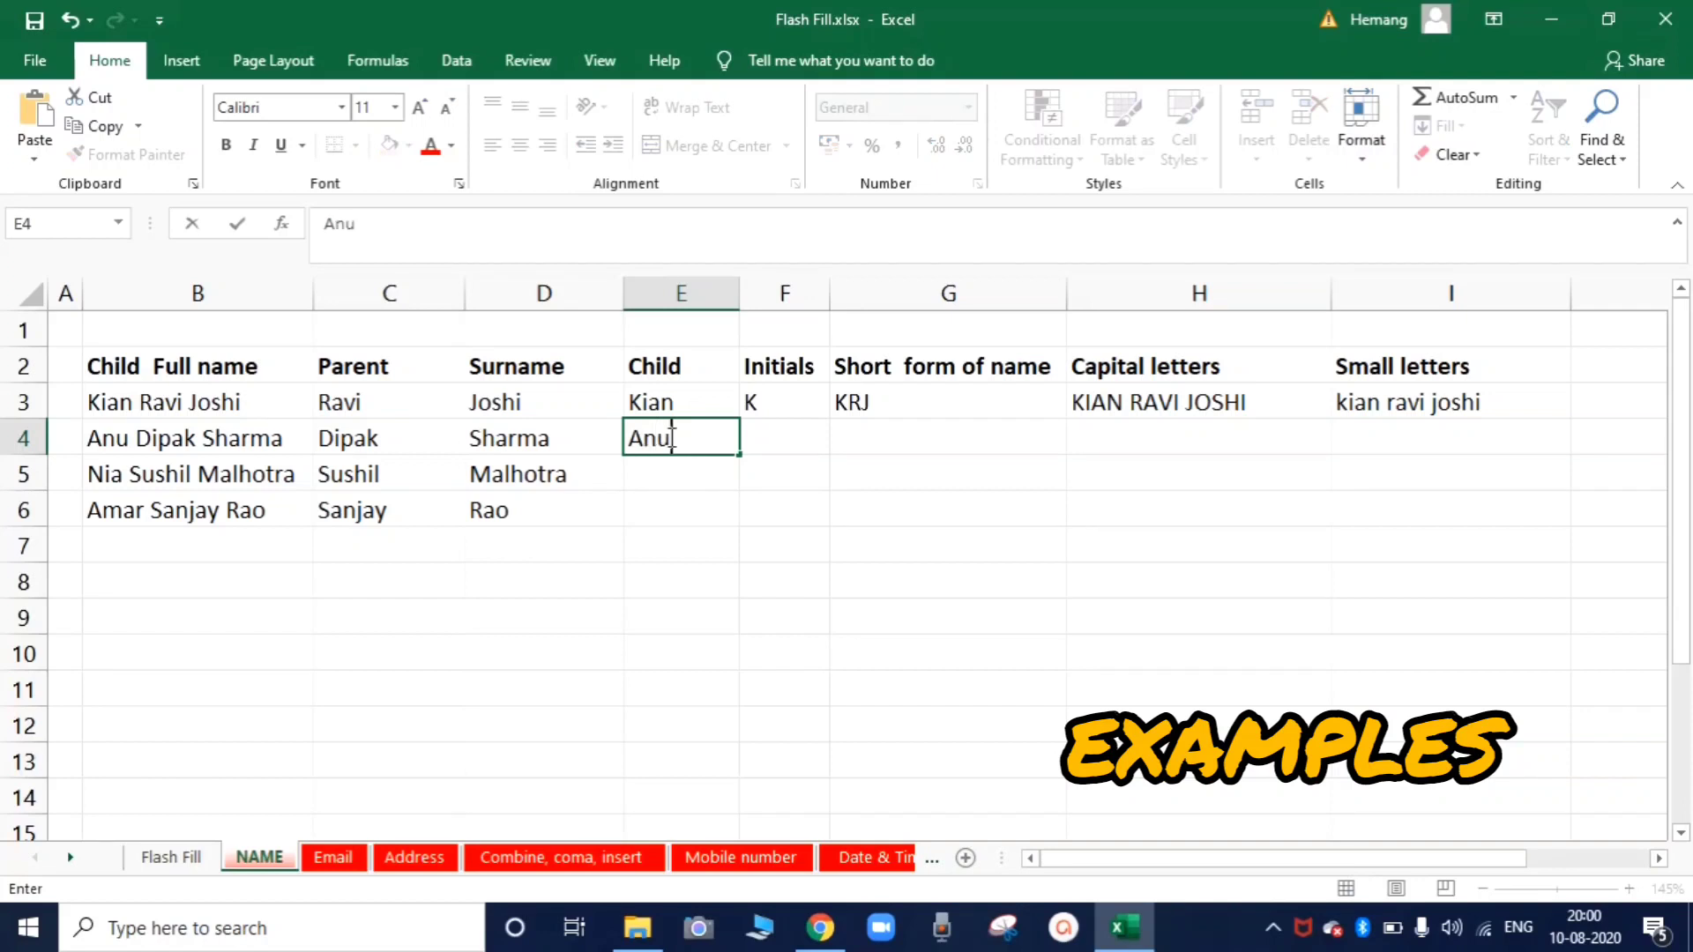
click(237, 442)
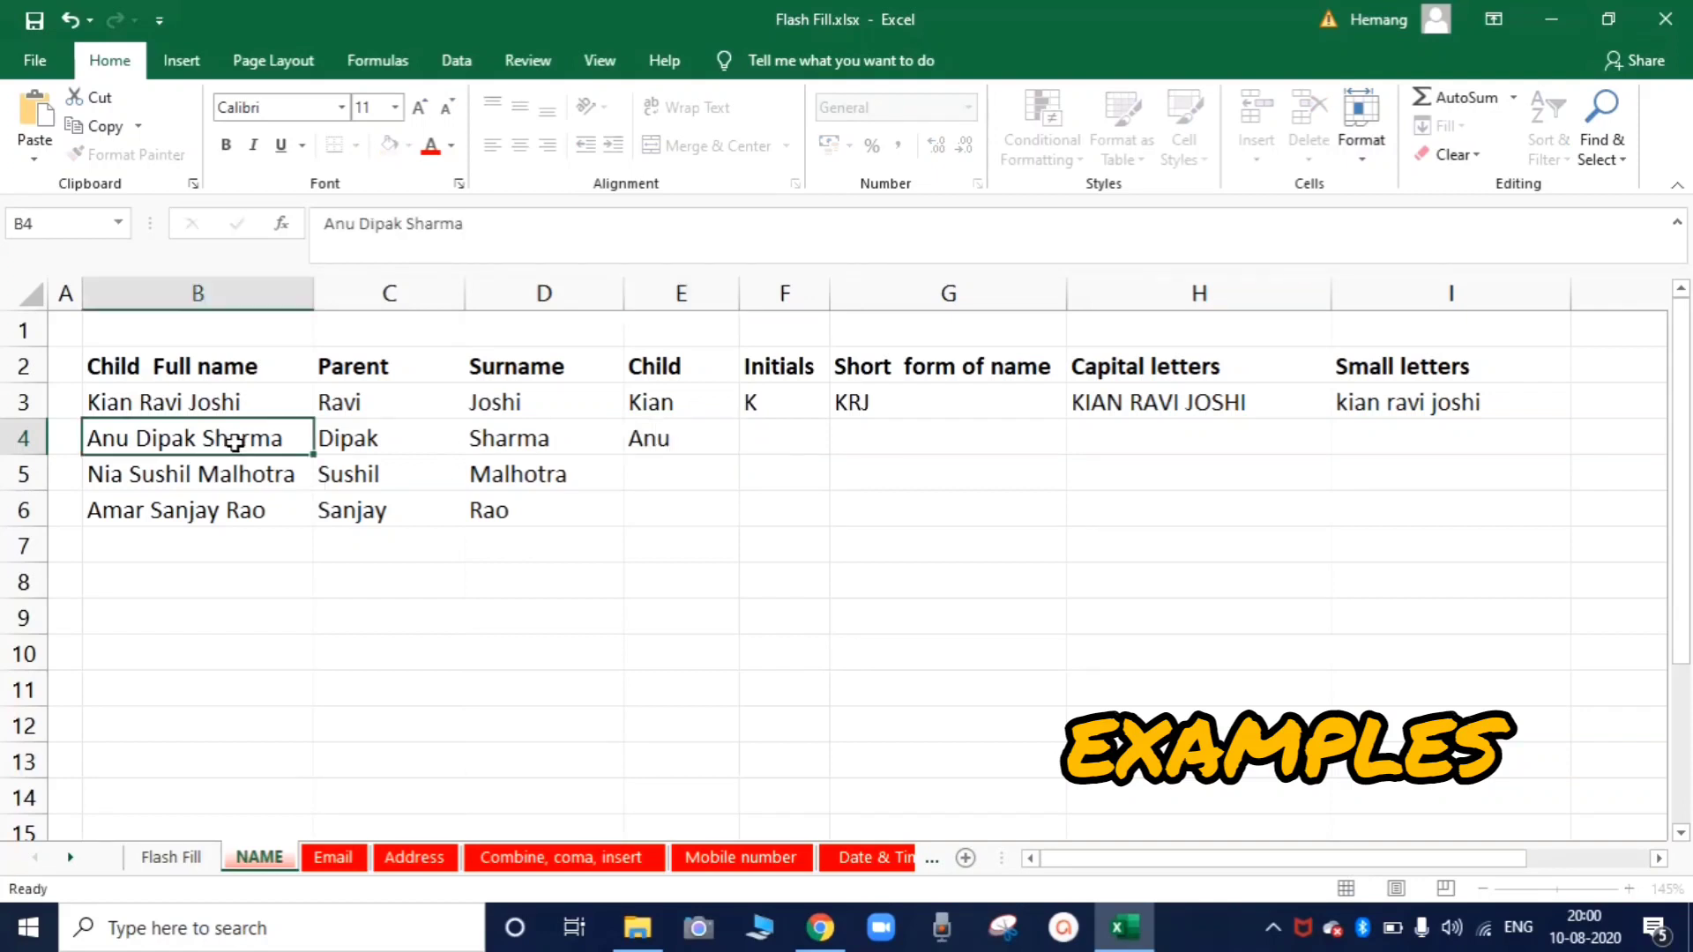
Try Flash Fill on the Child column from E5 and clear the filled cell E6
click(693, 480)
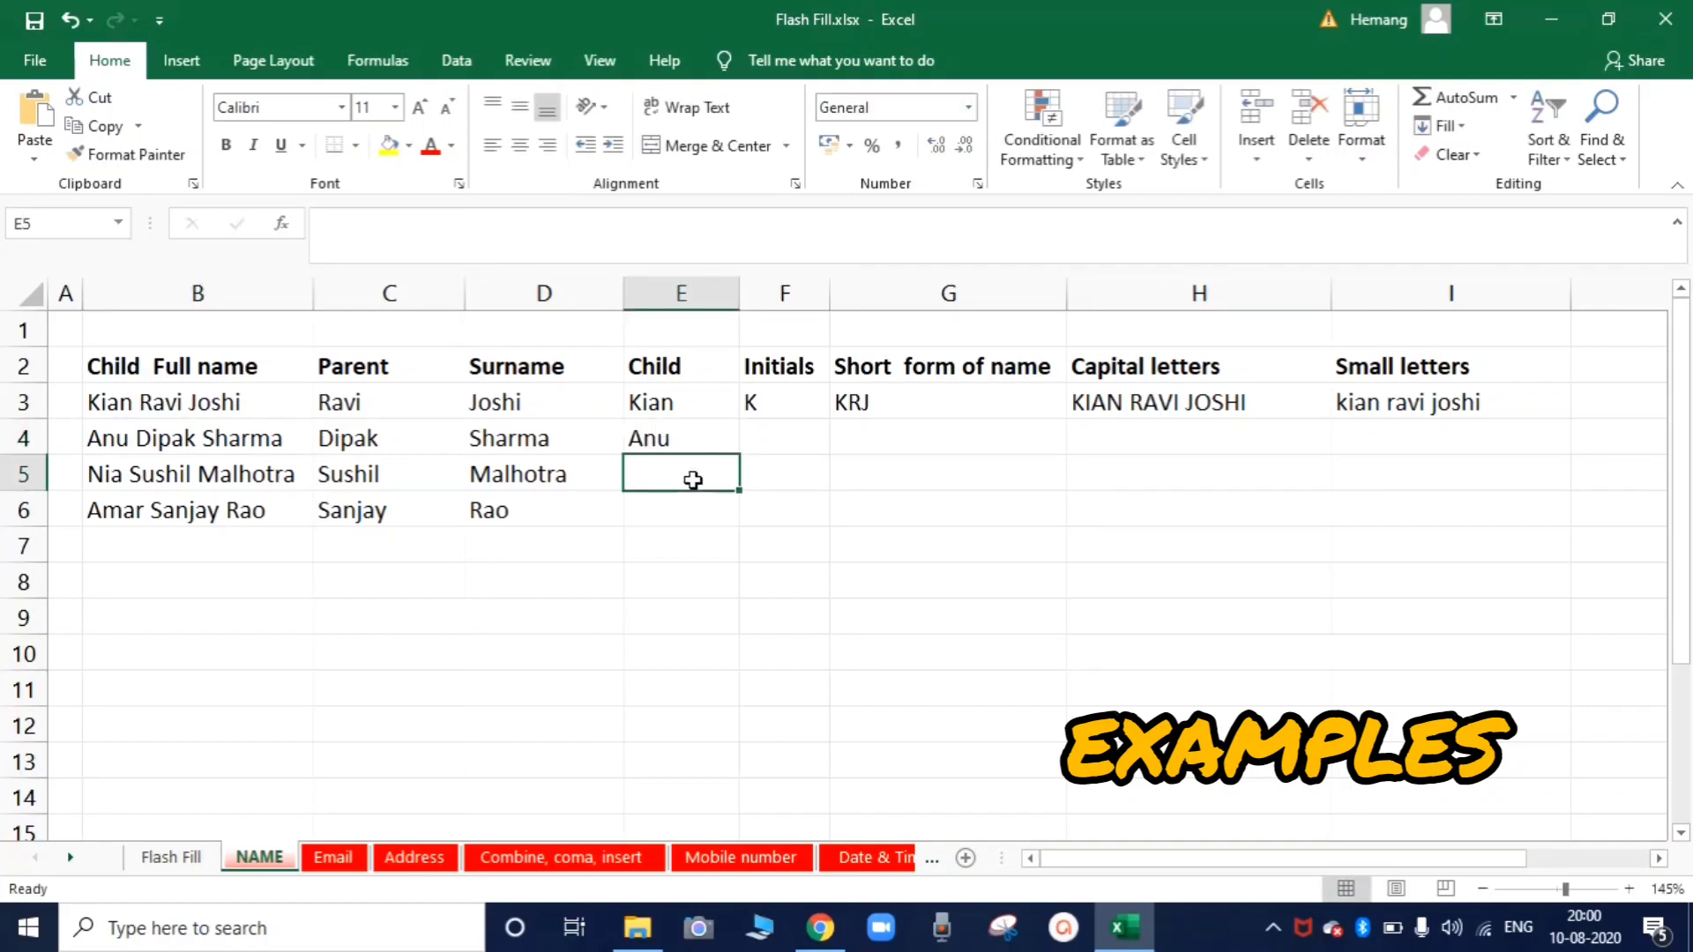
key(ctrl+e)
click(684, 501)
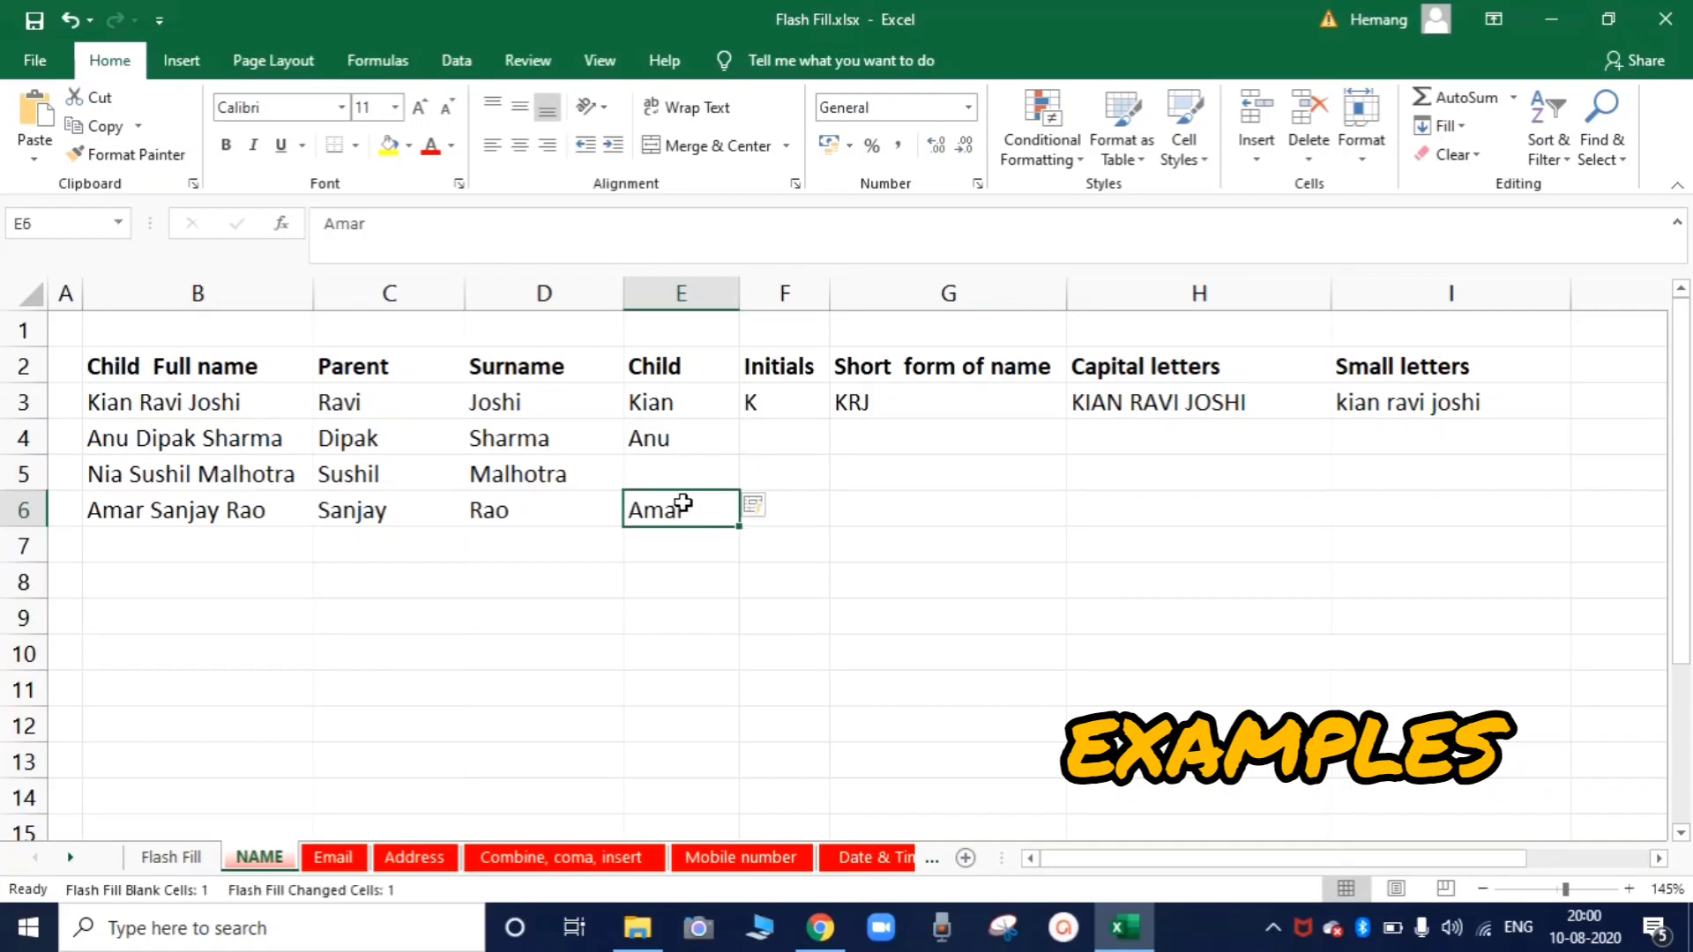
key(Delete)
Enter the third child's first name in E5 and Flash Fill the remaining Child cell E6
click(687, 469)
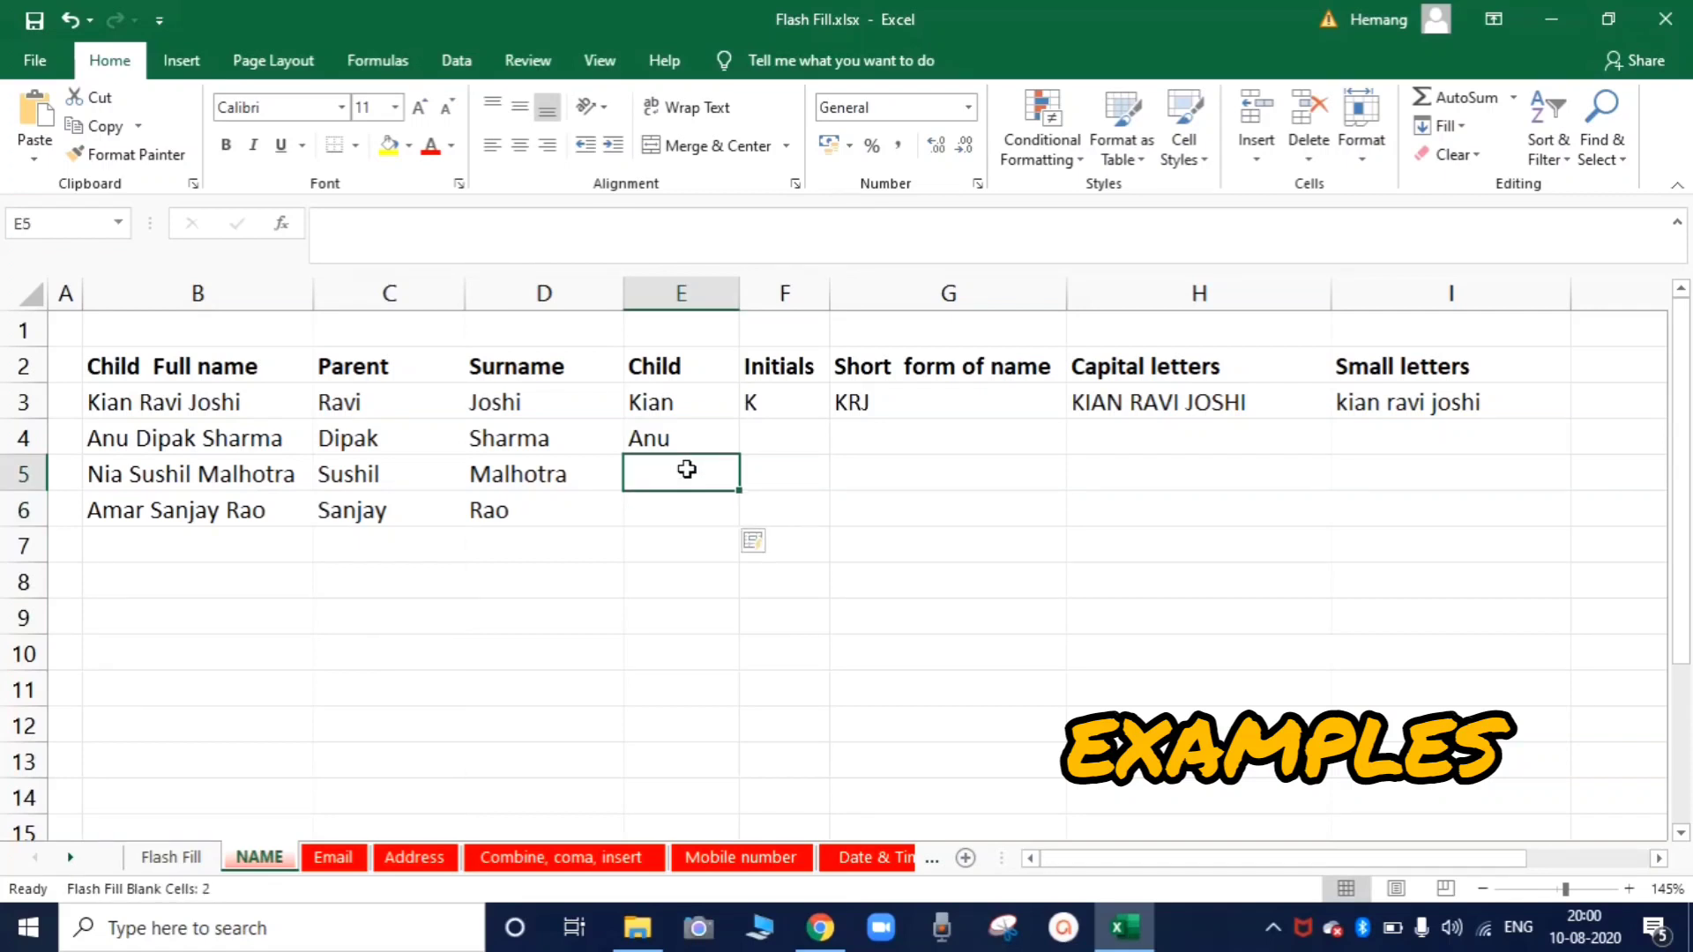
text(Nia)
key(Return)
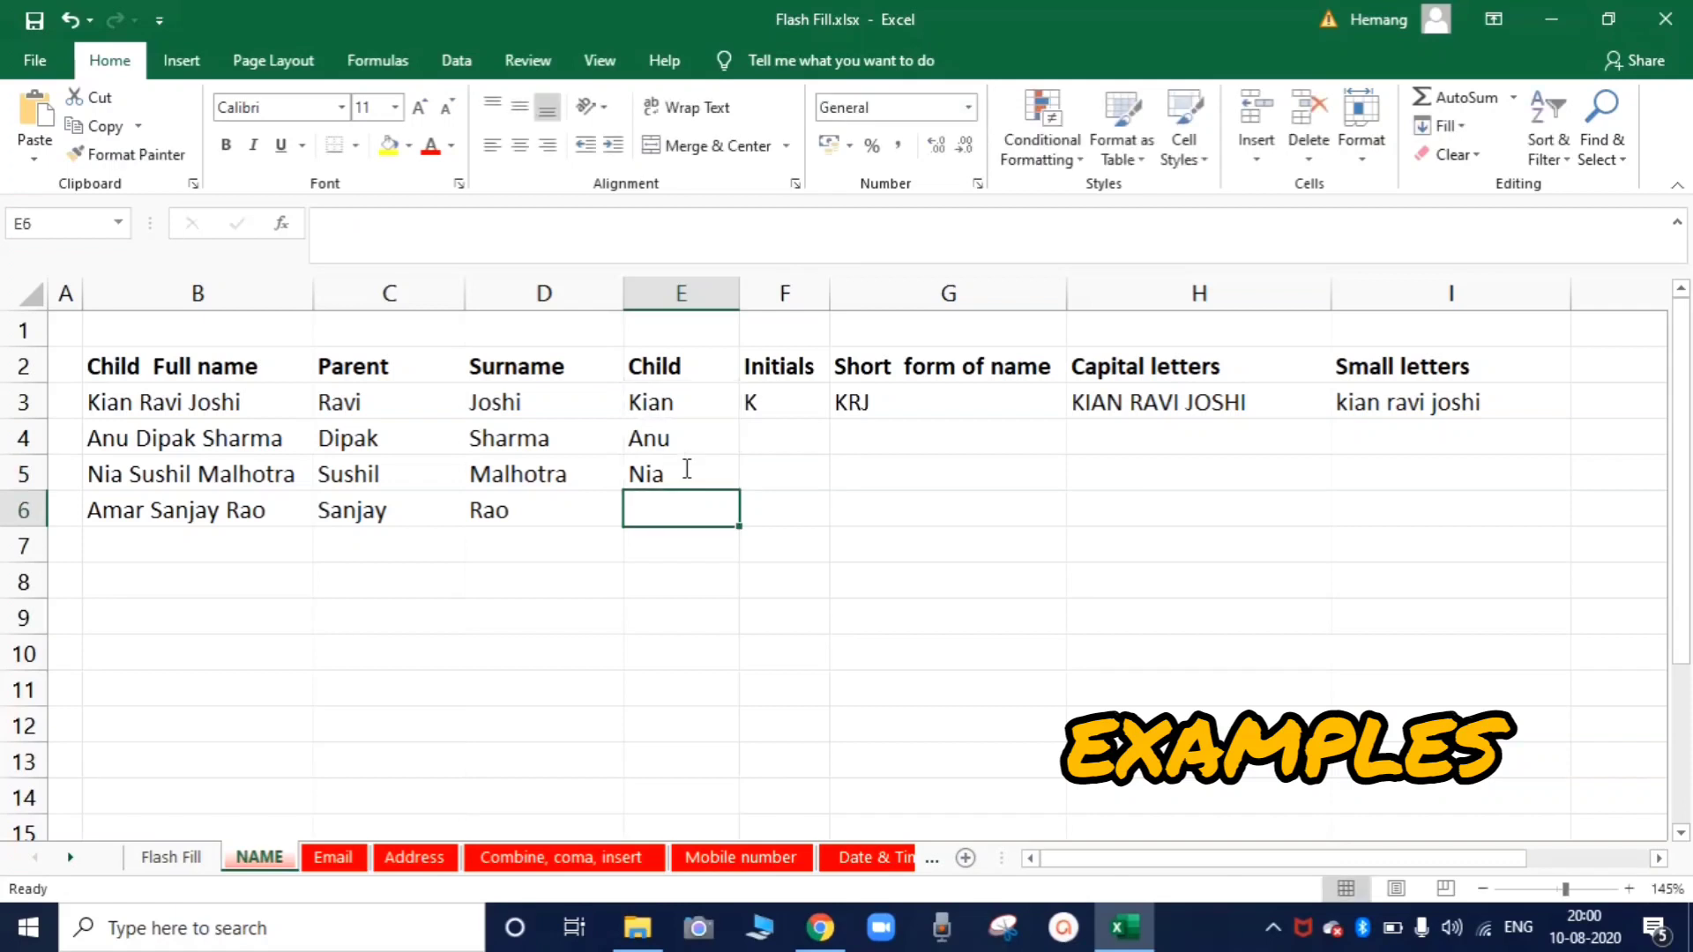
key(ctrl+e)
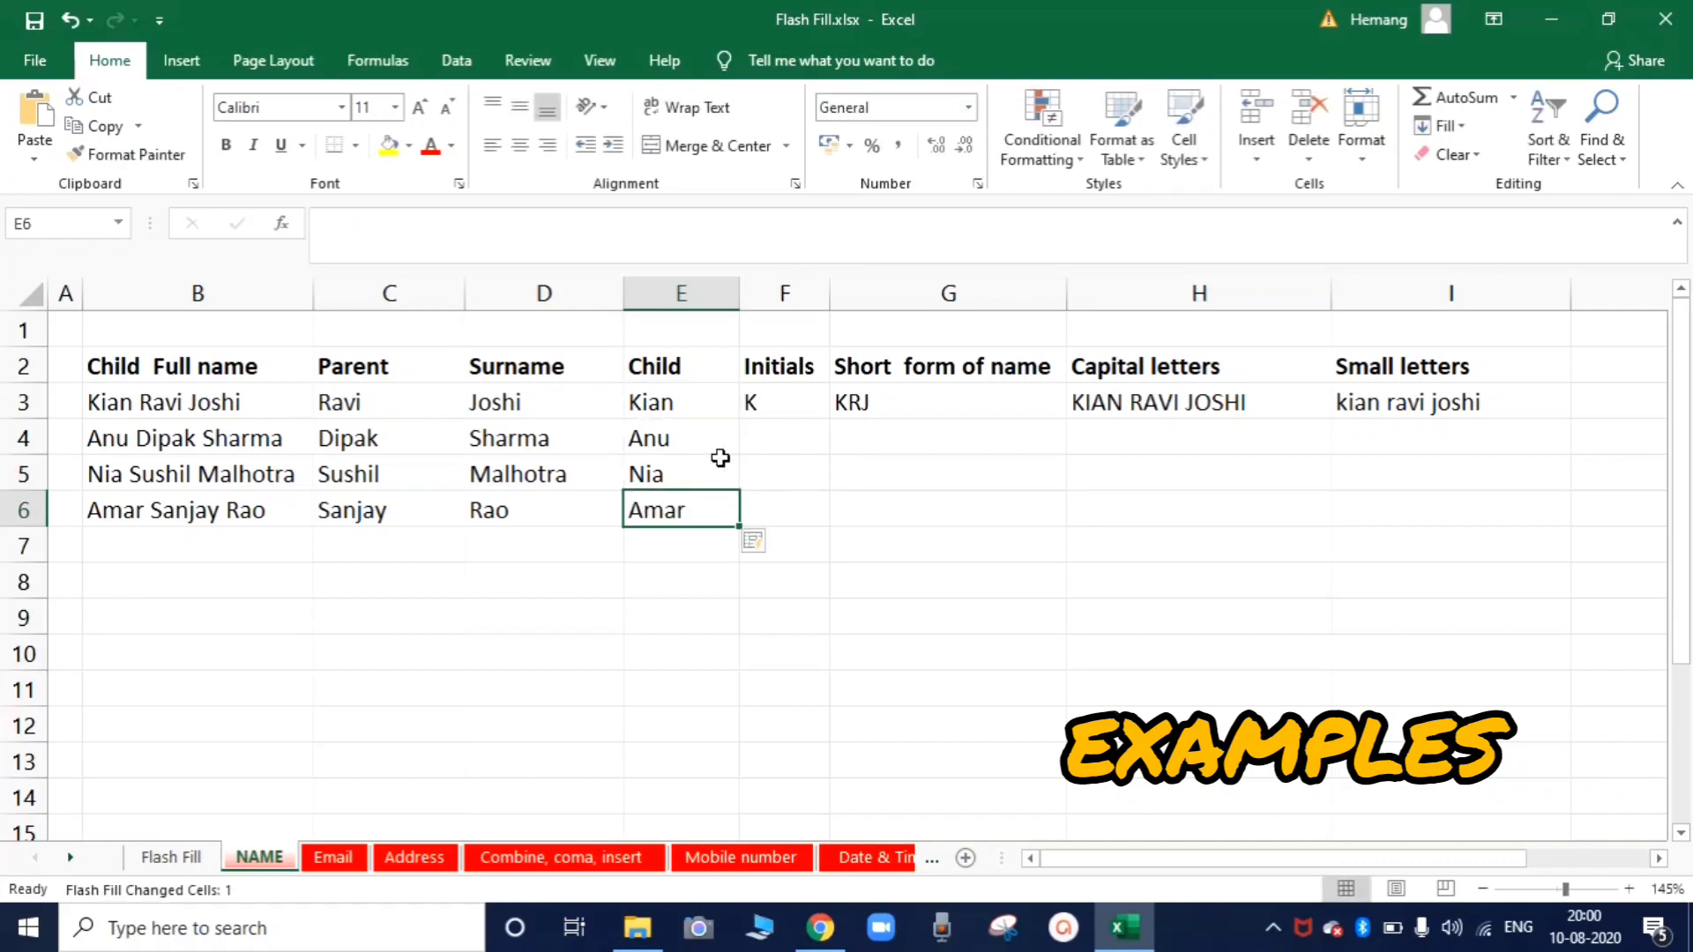
Flash Fill the Initials column from F4 and the Short form of name column from G4
click(780, 430)
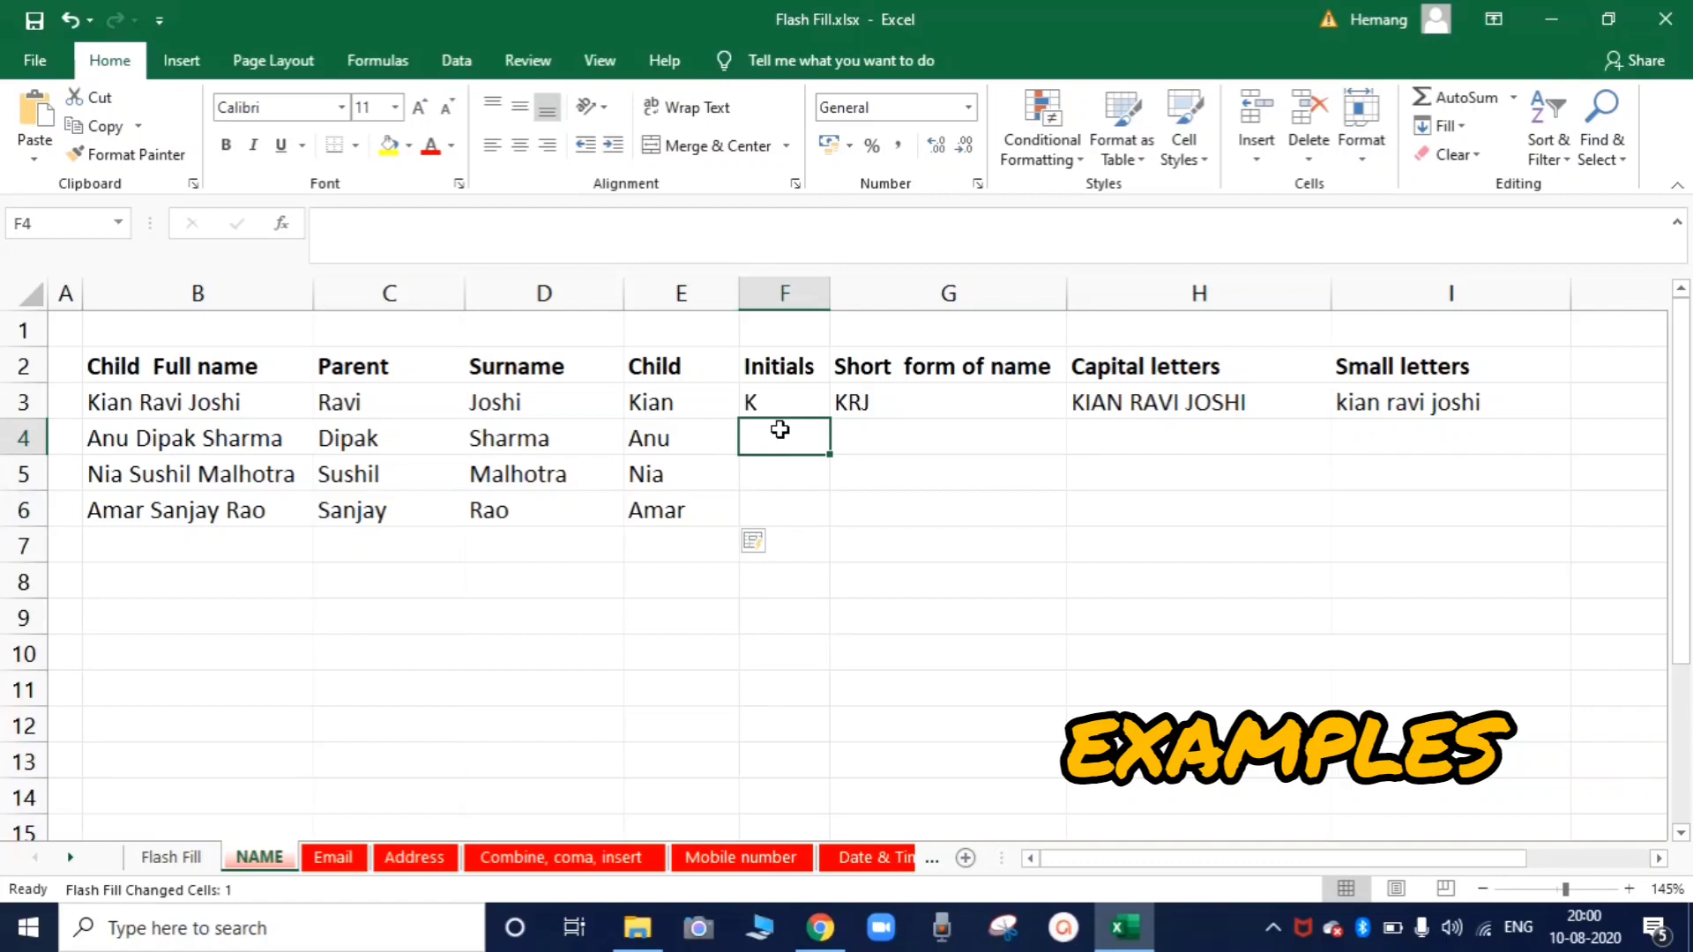
key(ctrl+e)
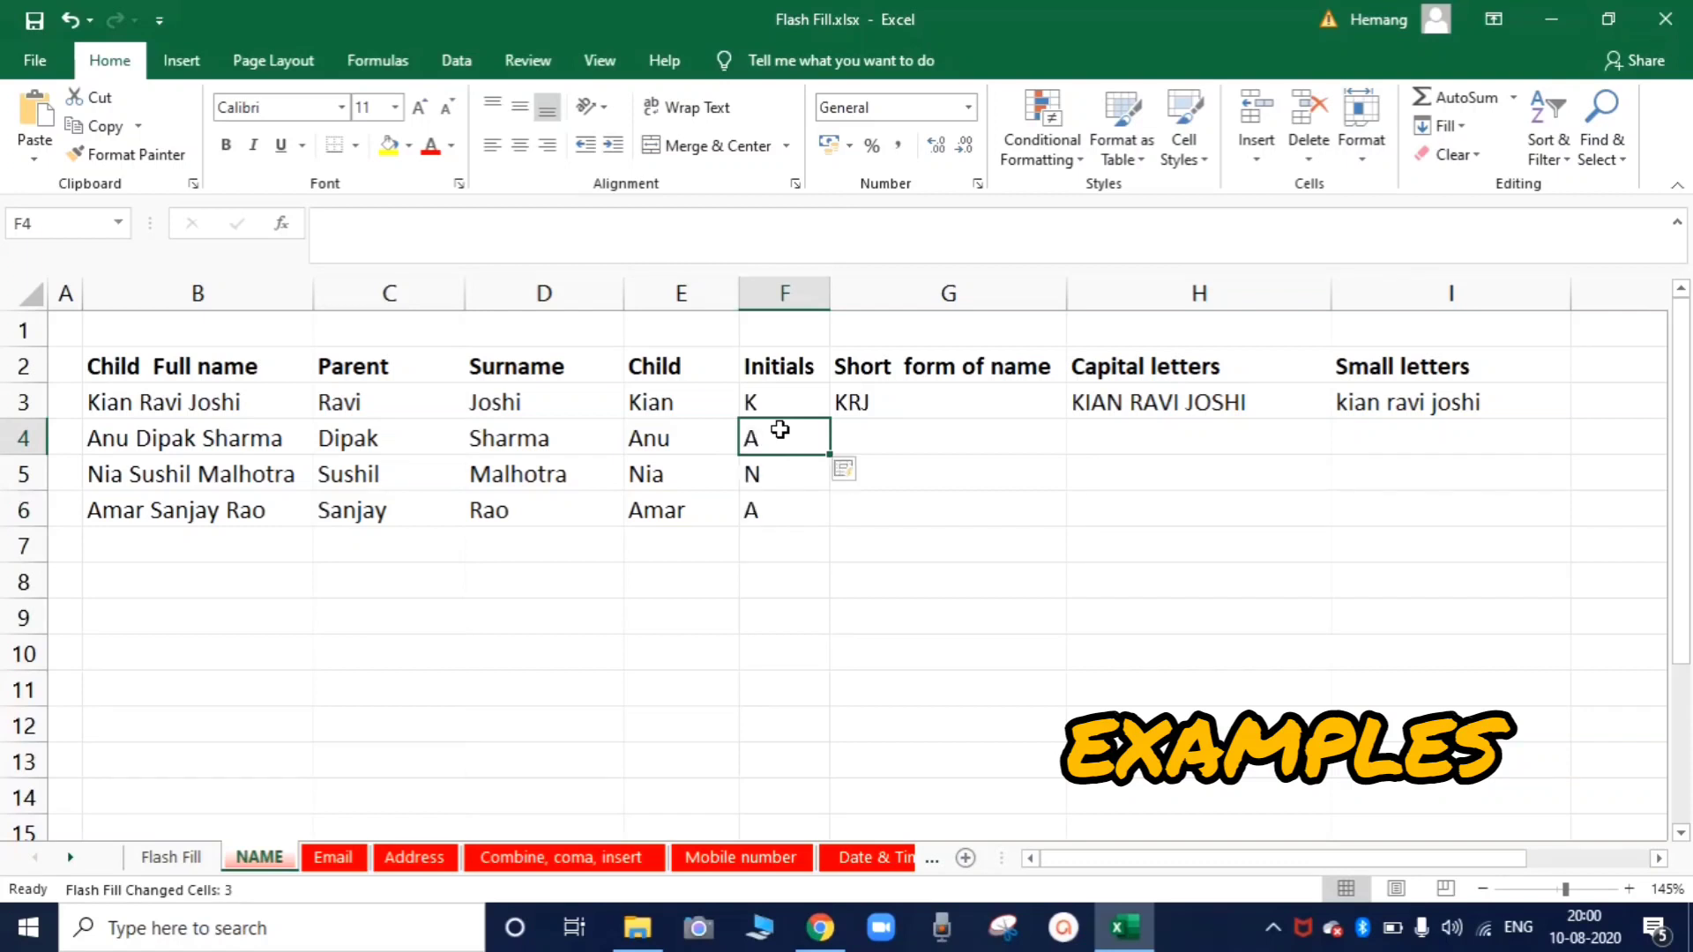
click(882, 434)
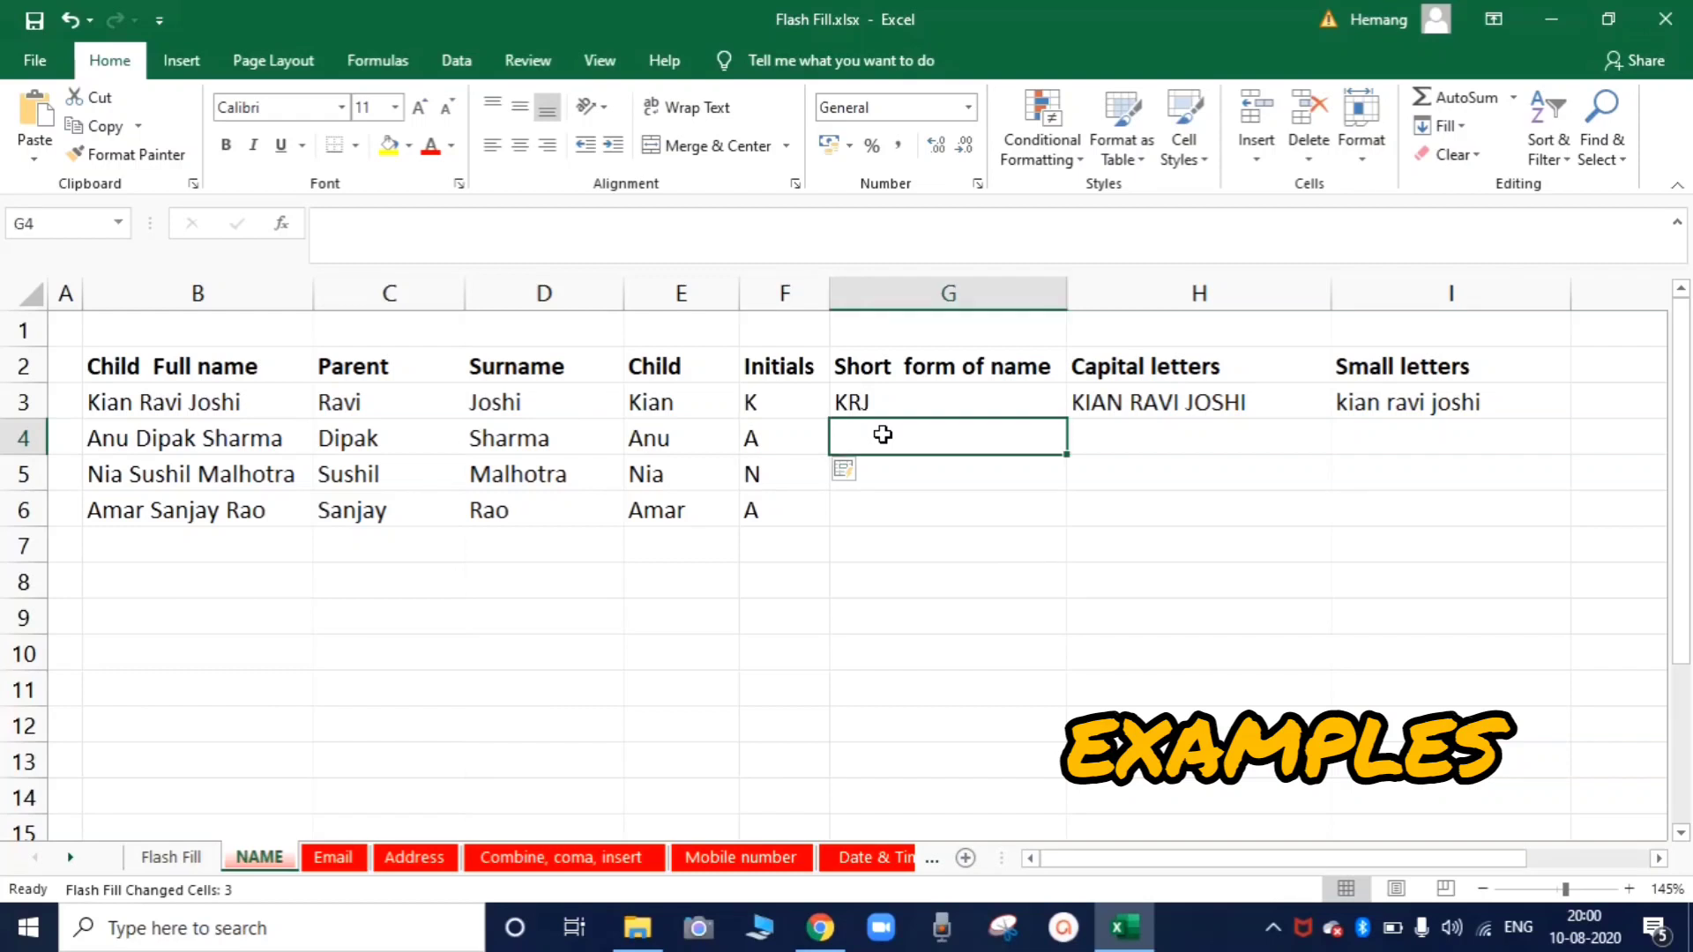
key(ctrl+e)
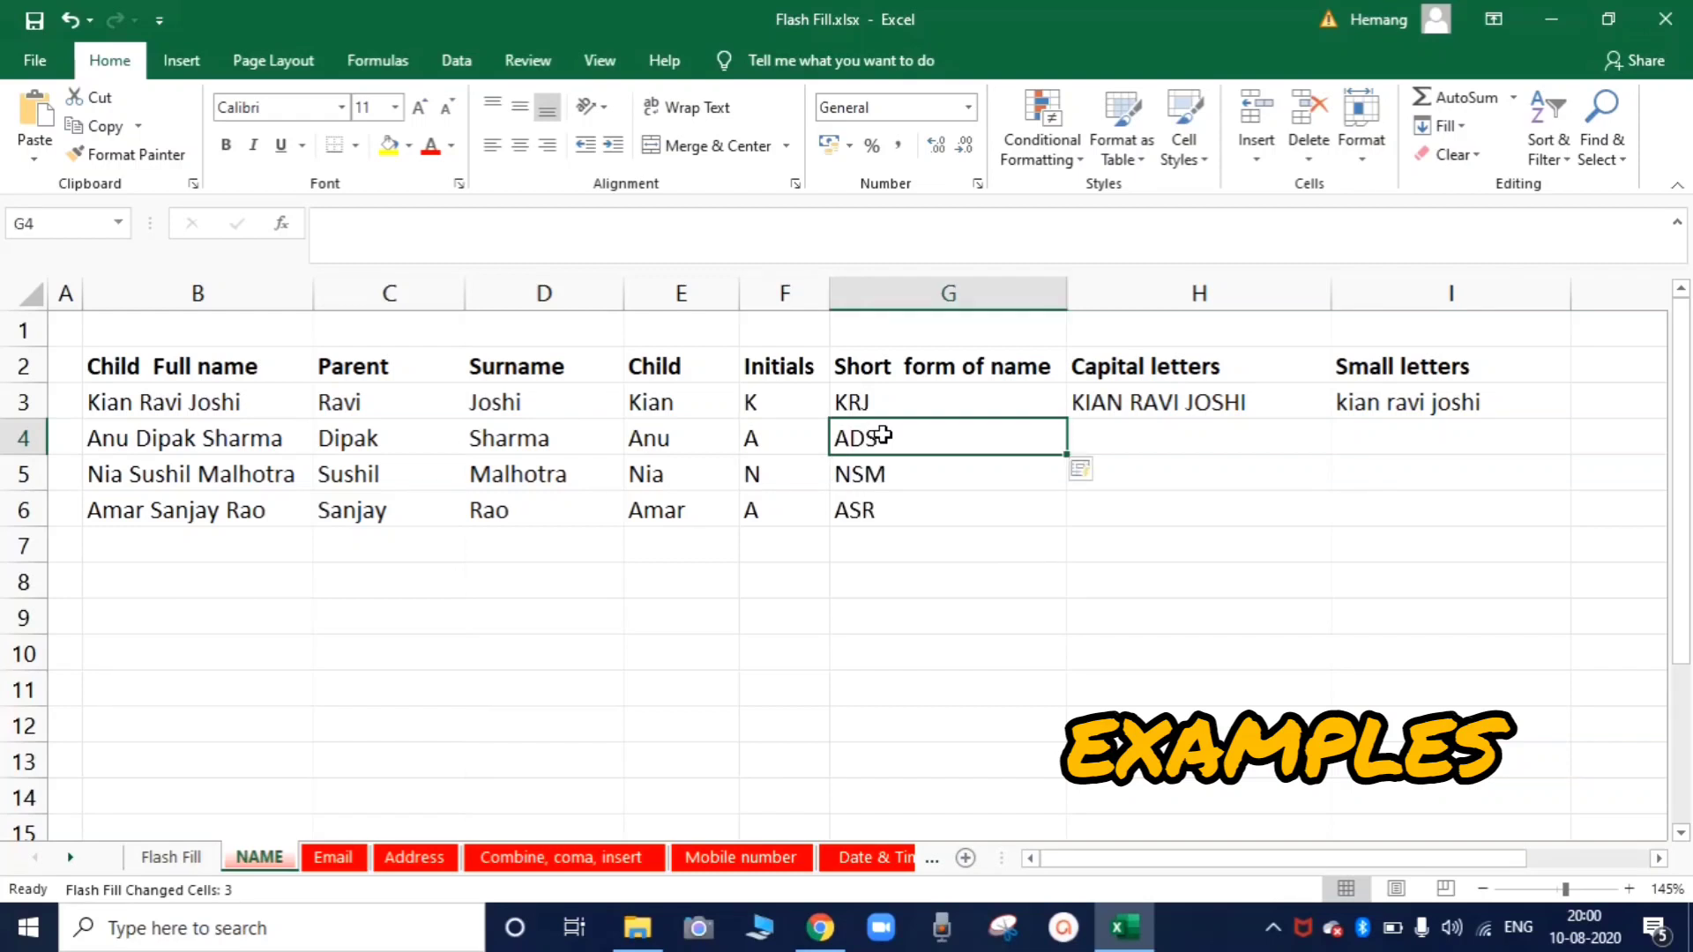
Flash Fill the Capital letters column from H4 and the Small letters column from I4
click(1134, 430)
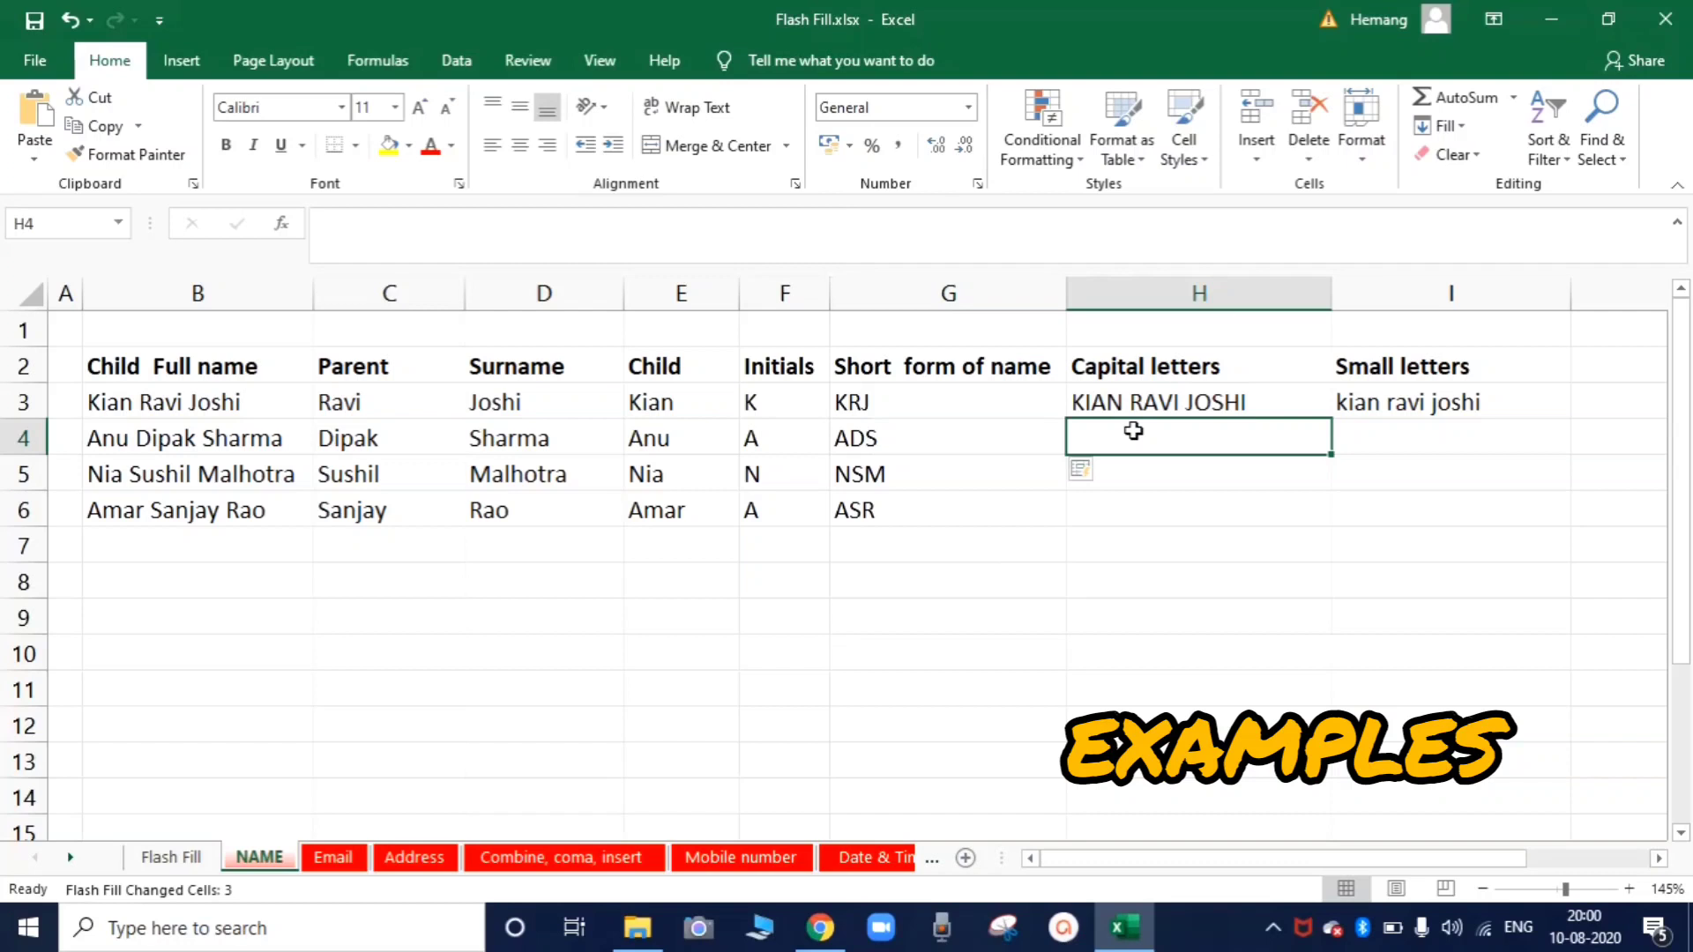
key(ctrl+e)
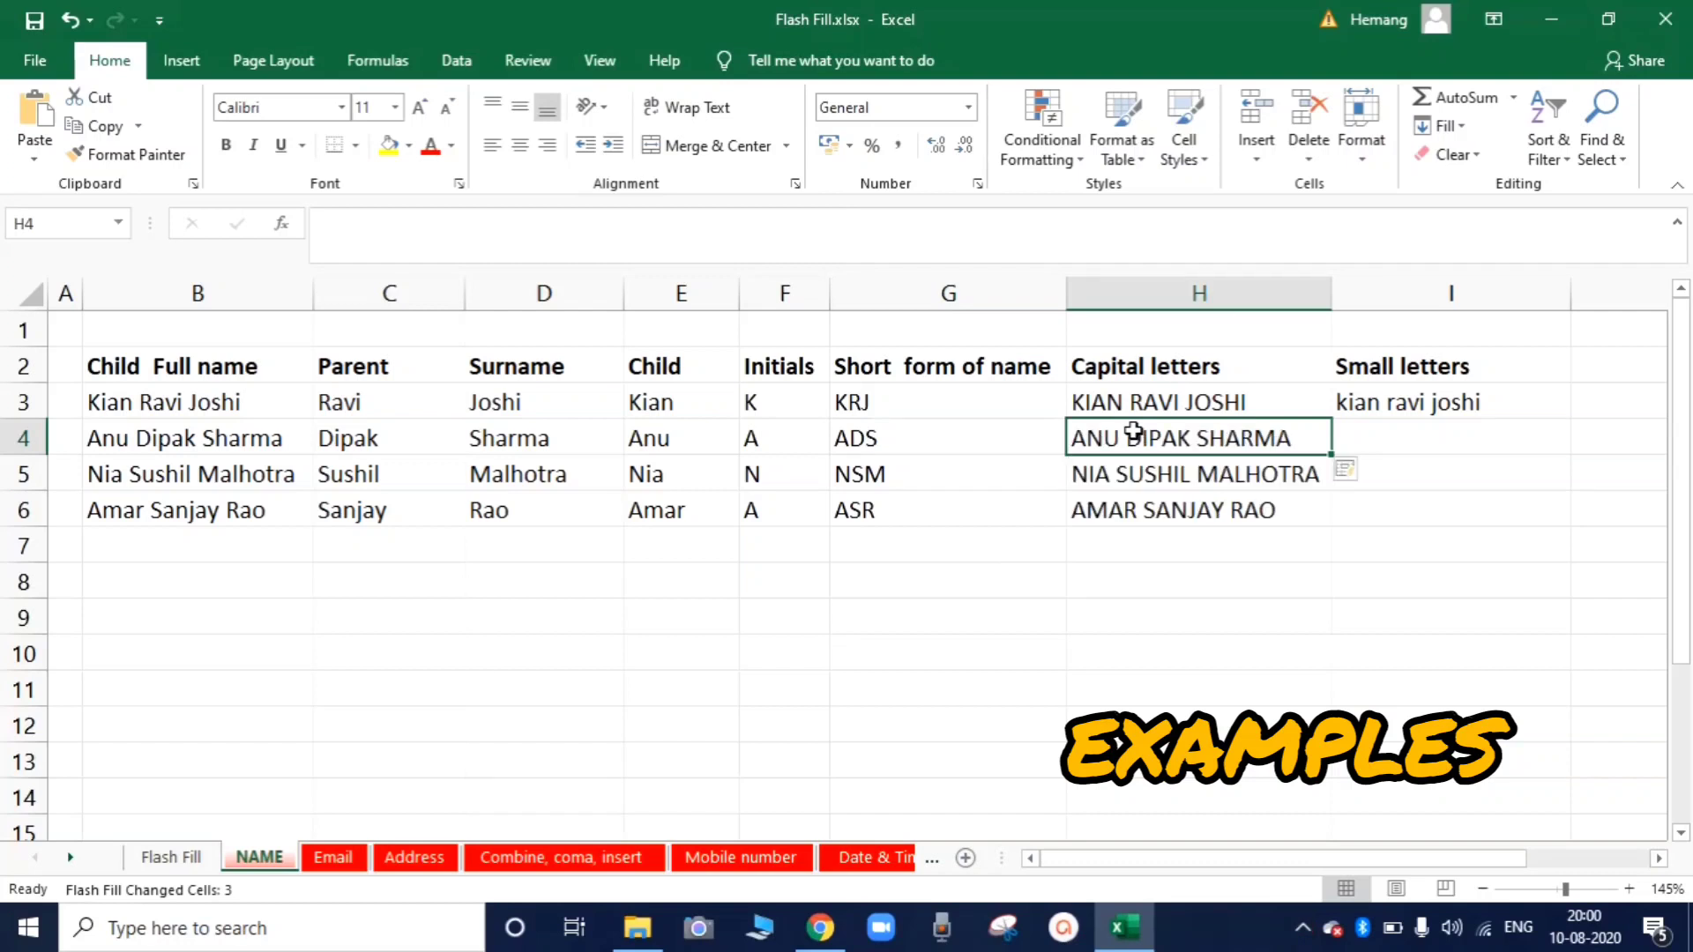
click(1385, 436)
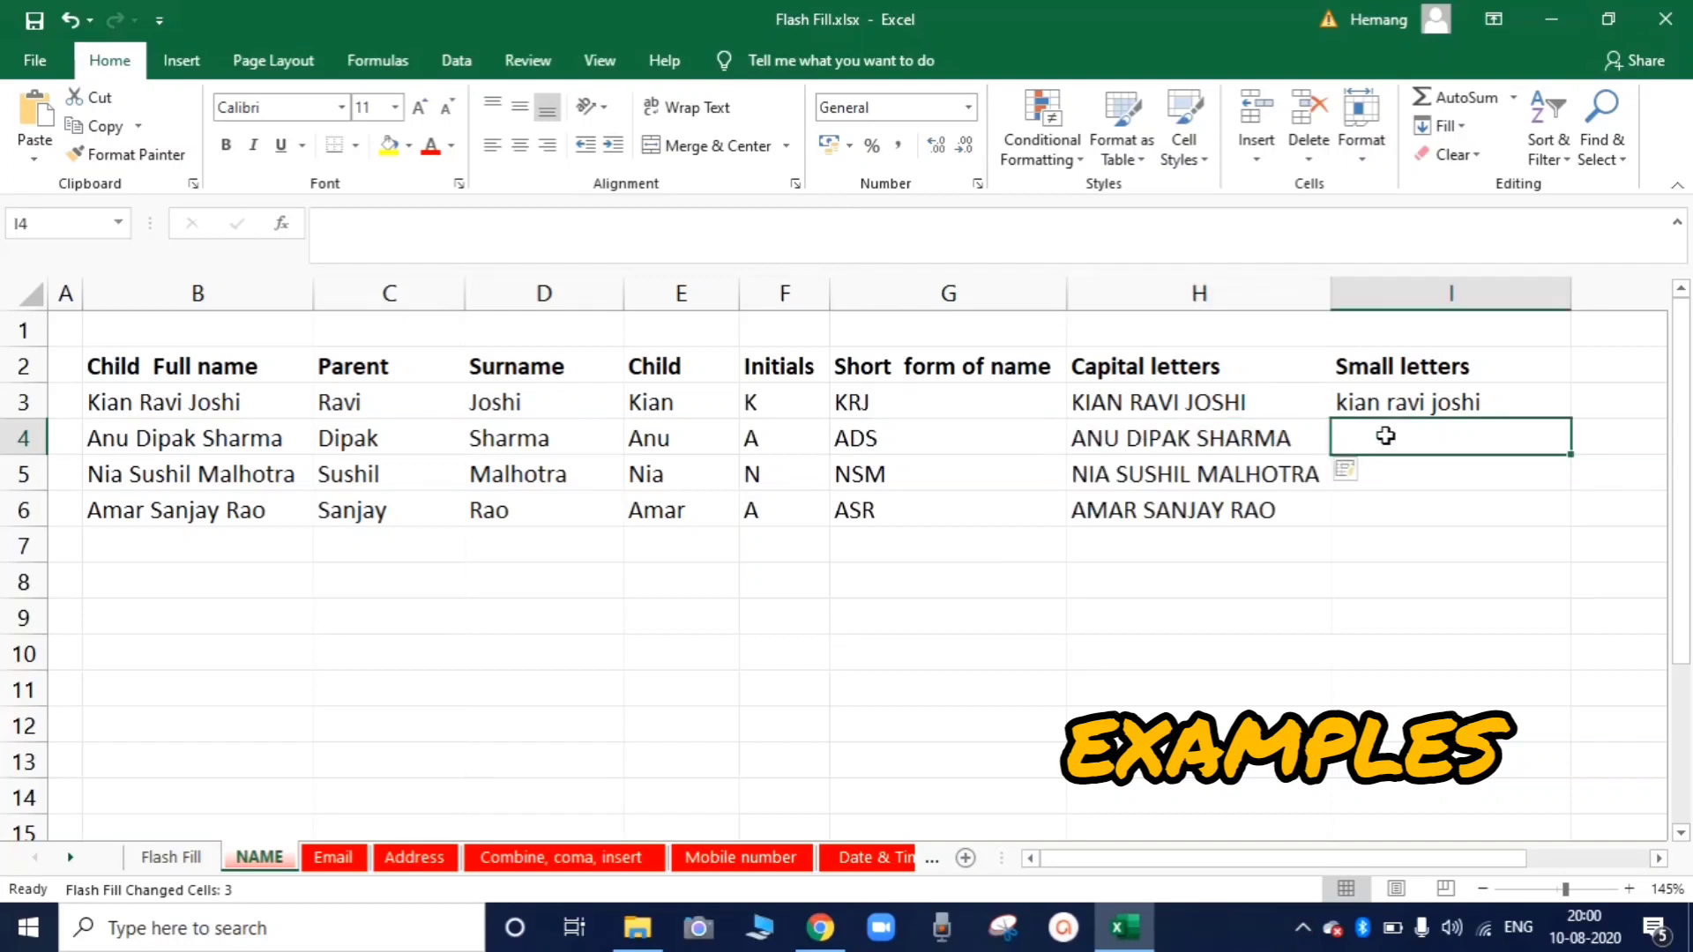
key(ctrl+e)
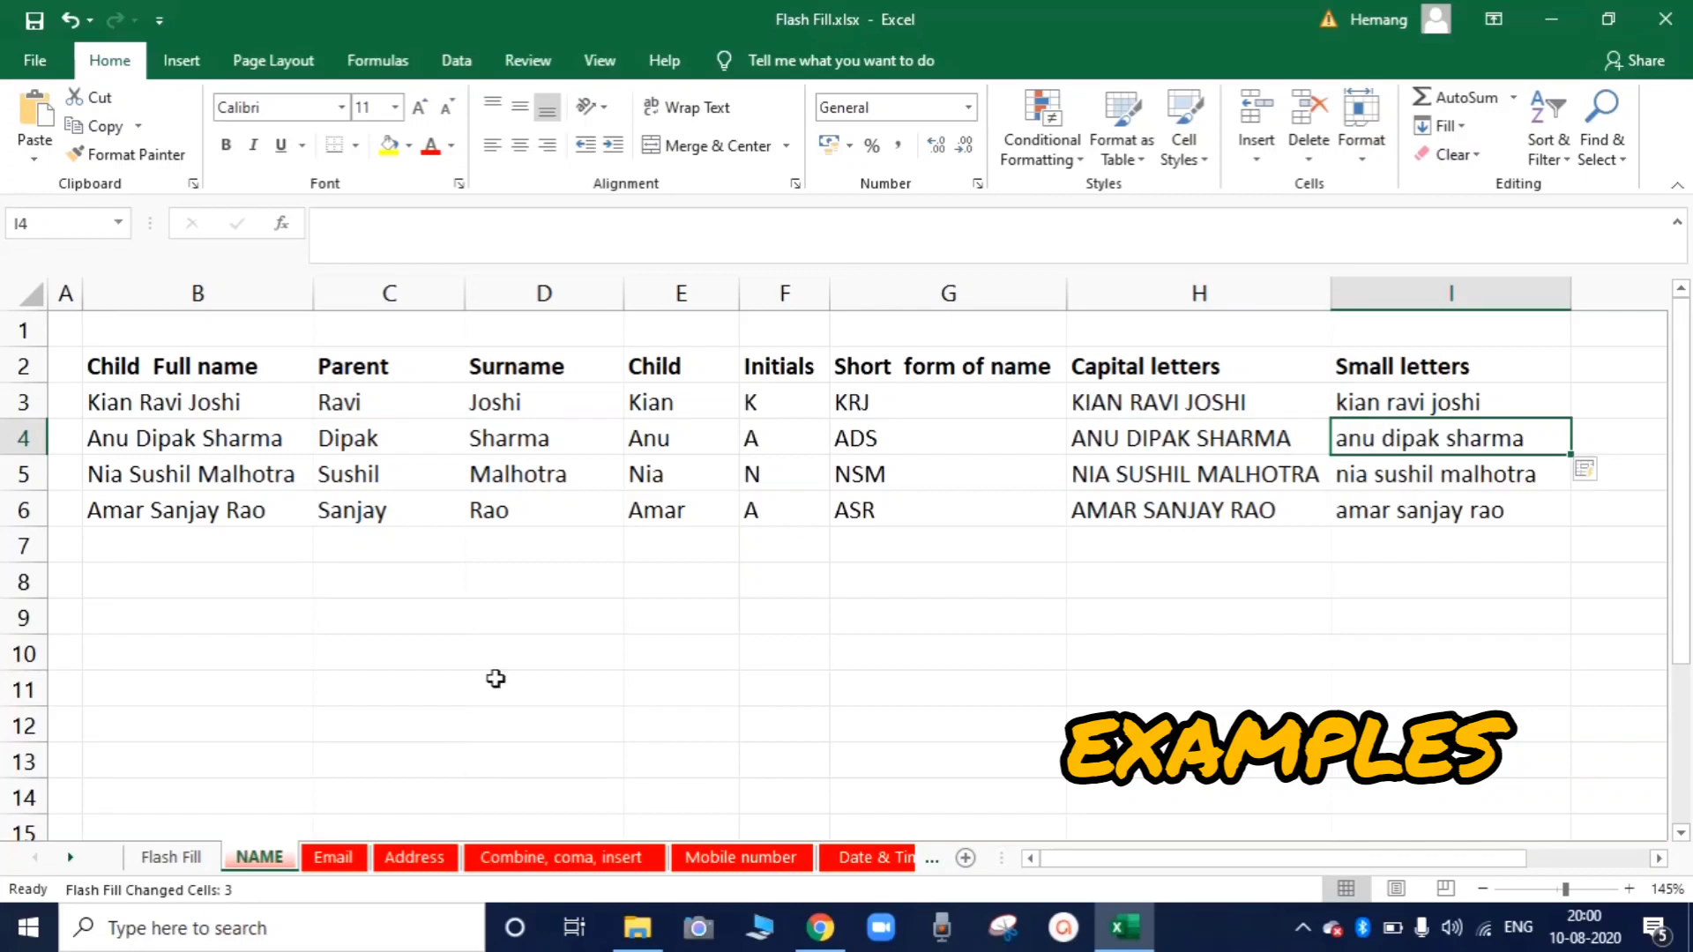
View the examples on the Email worksheet and open the Address worksheet
click(333, 858)
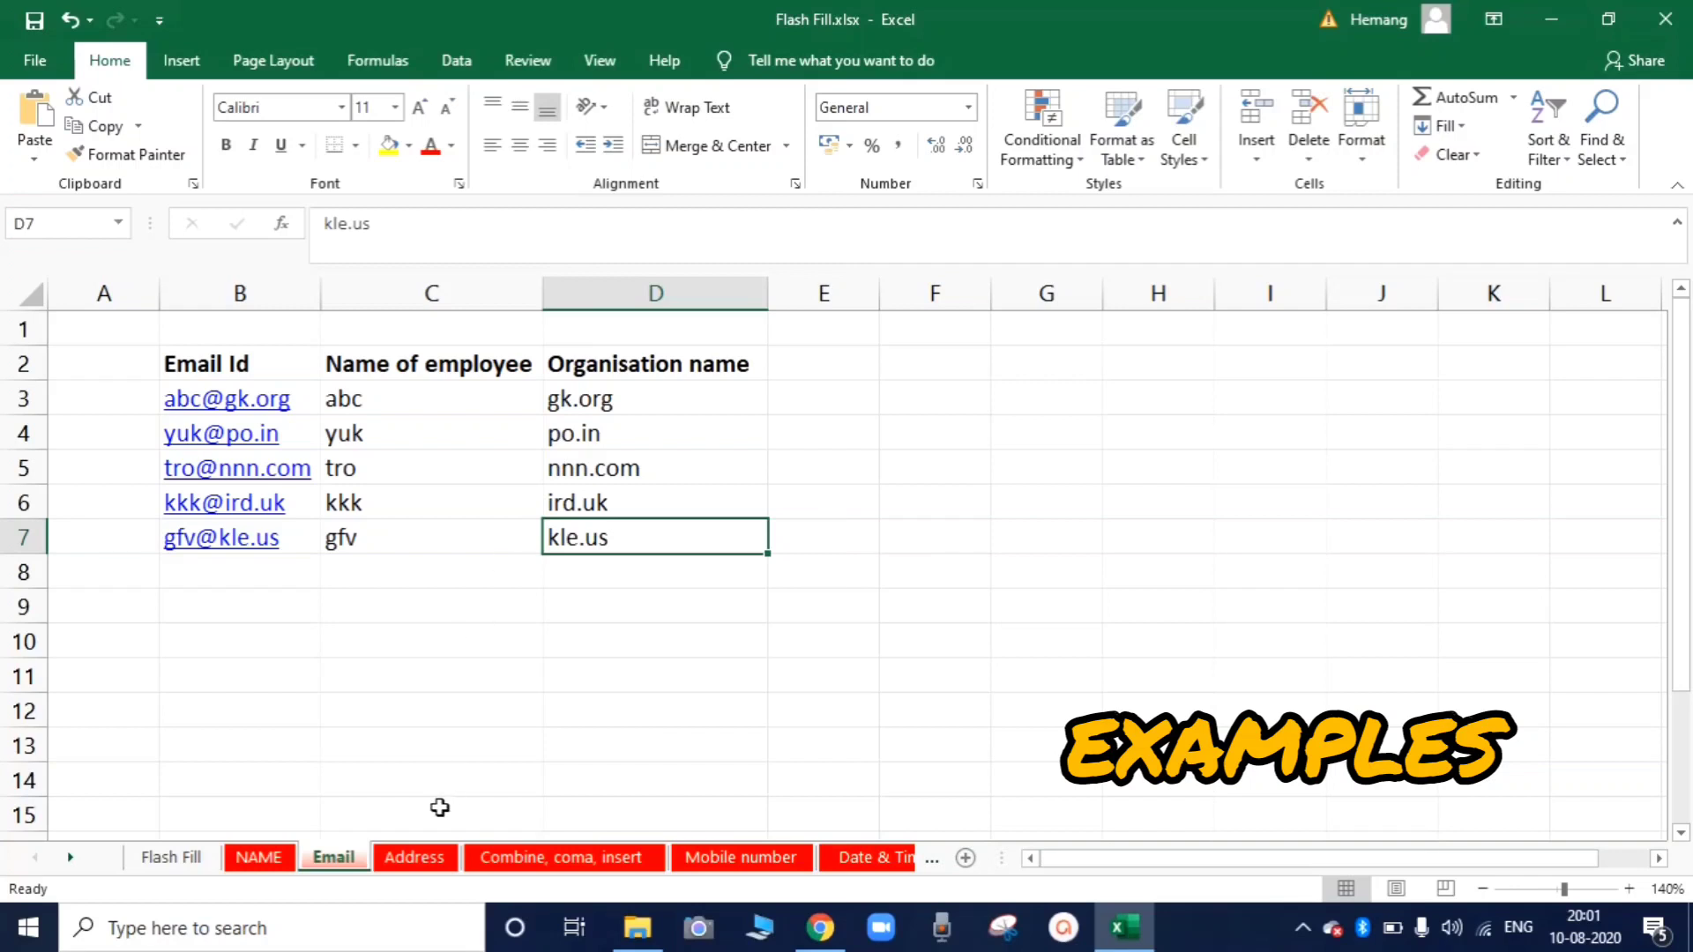
click(414, 857)
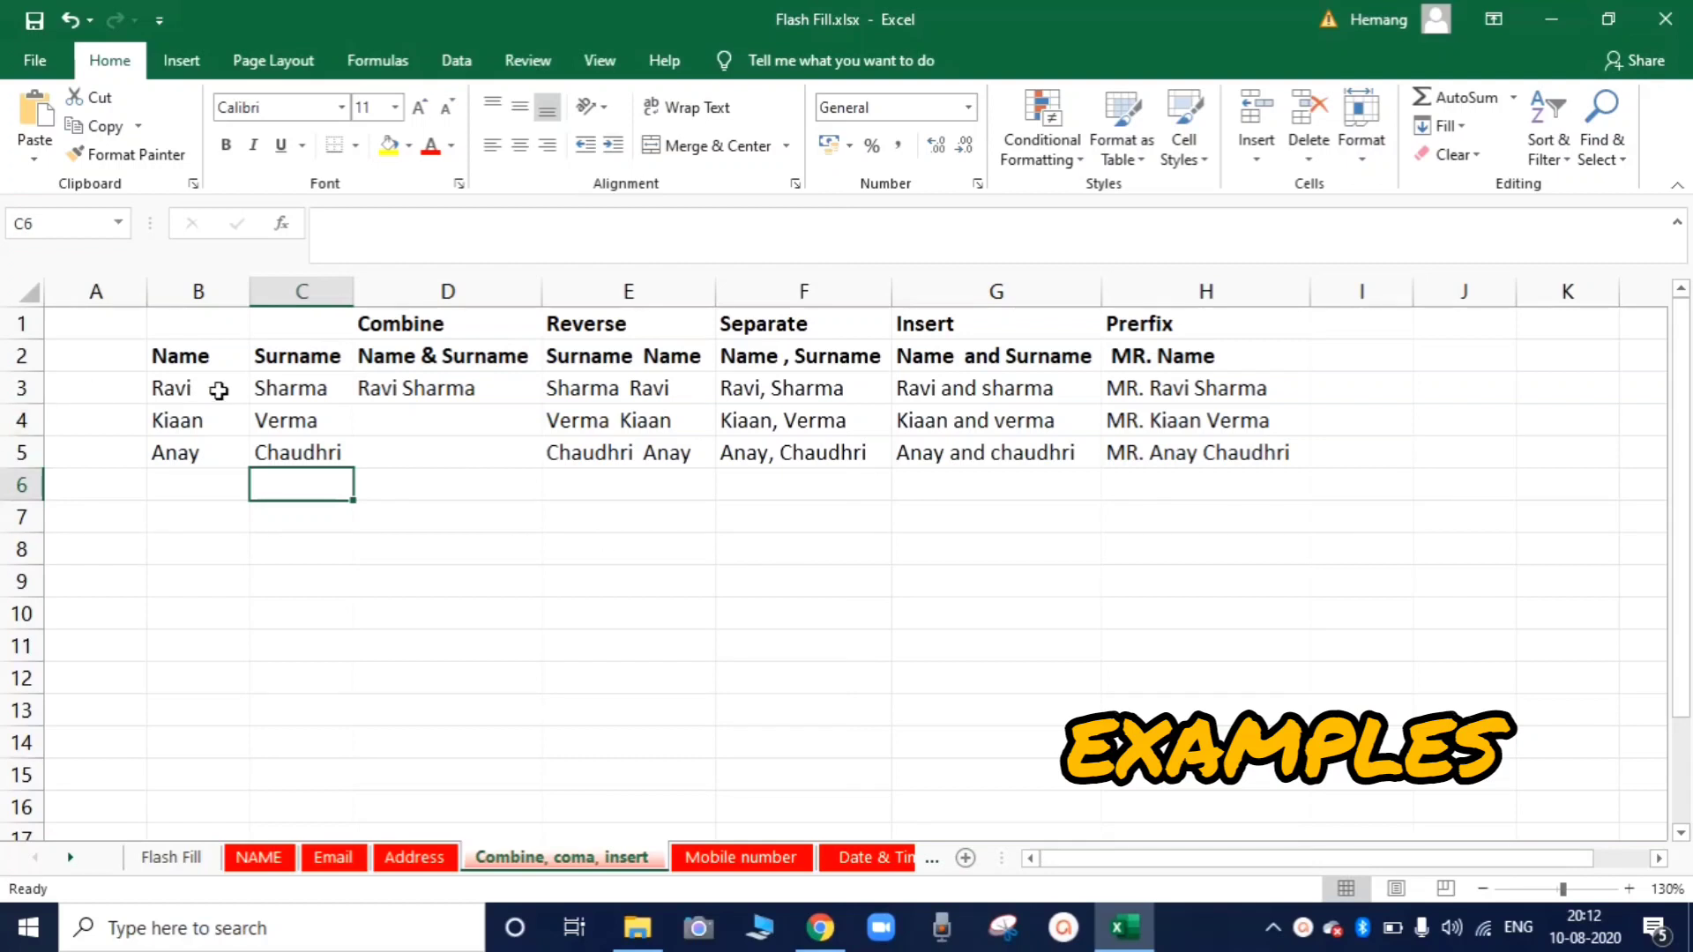
Re-enter the first person's name and surname together in D3, Flash Fill the rest of the Combine column, and check the Reverse examples
click(410, 391)
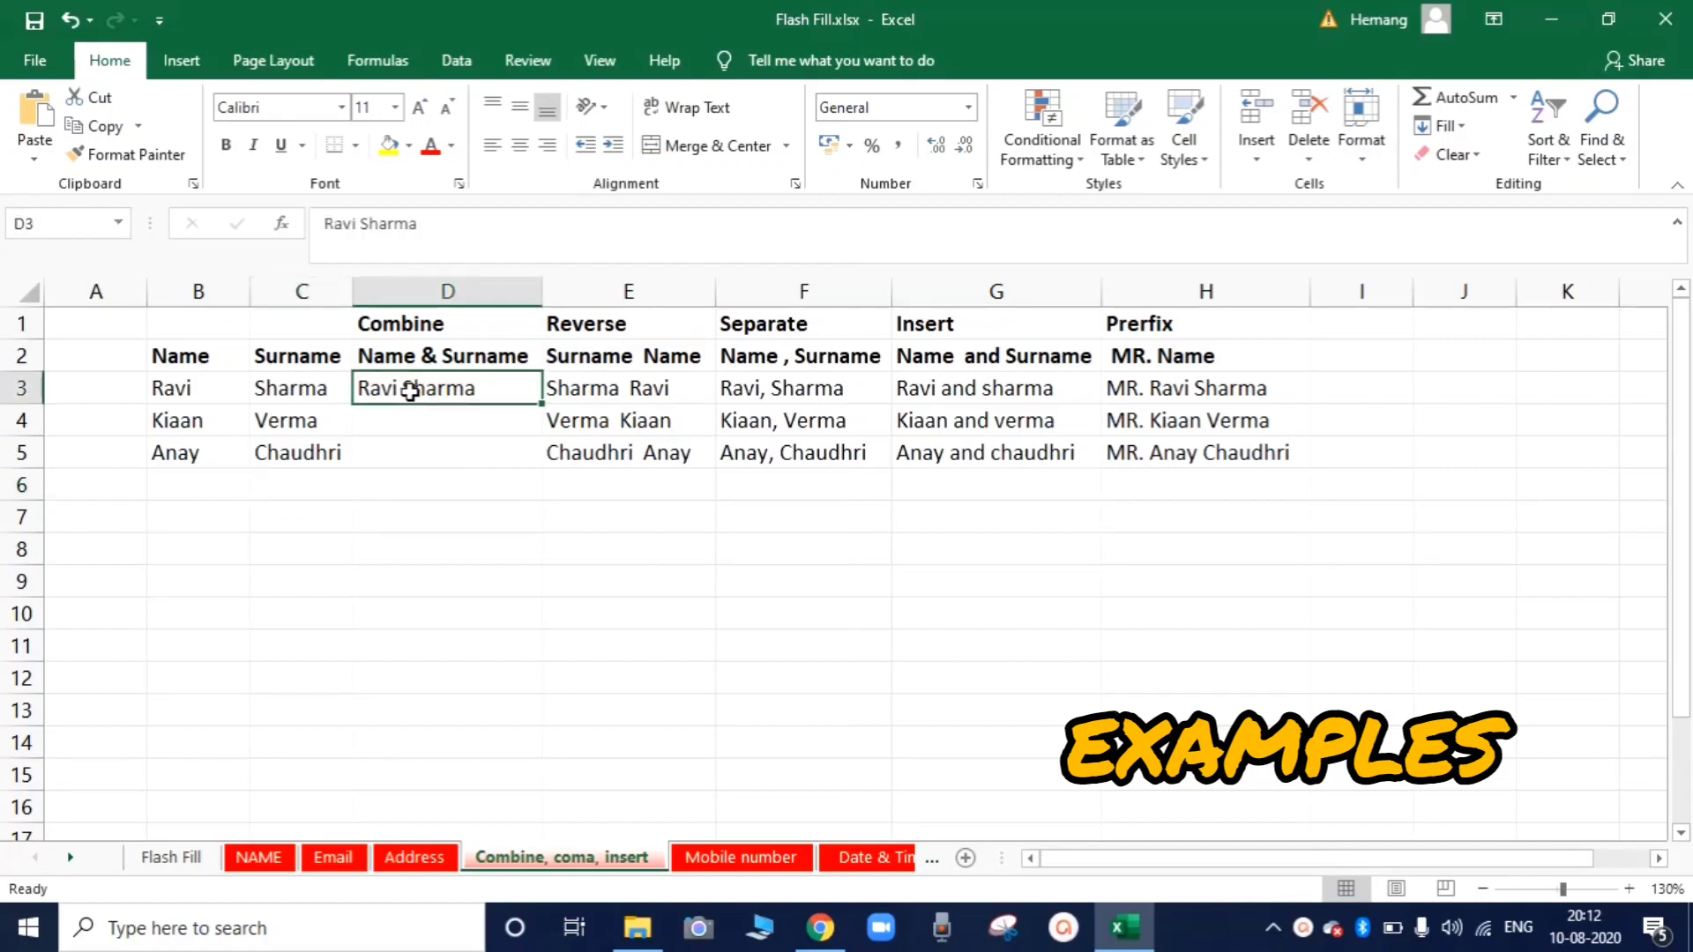
key(Delete)
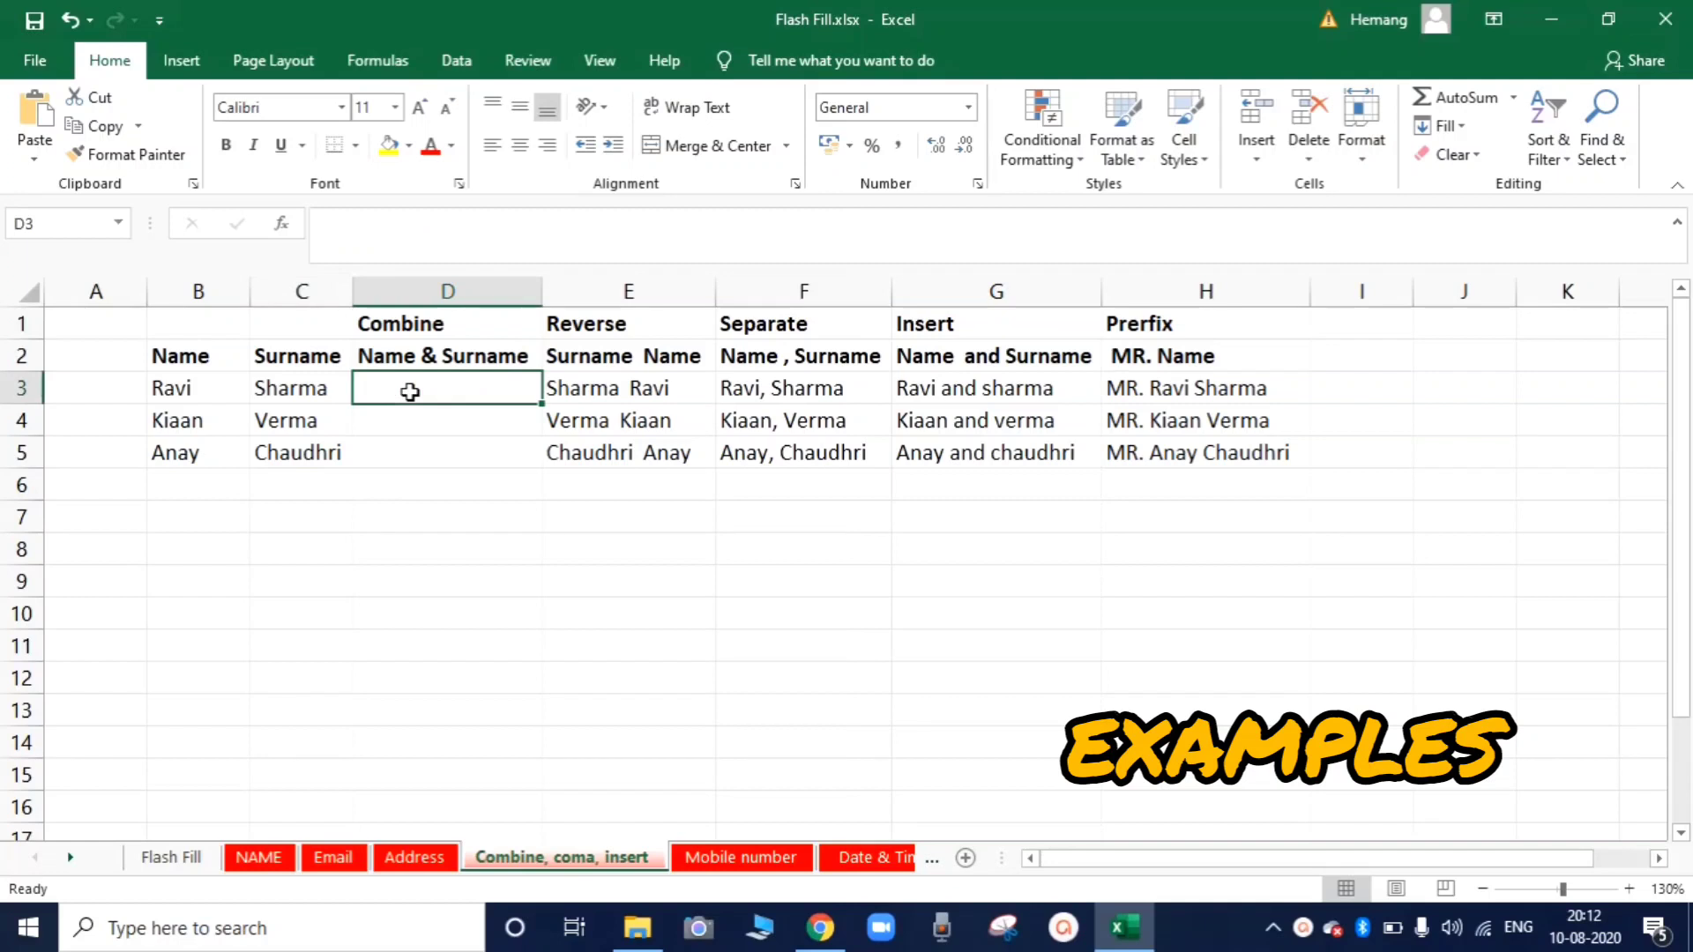
text(Ravi)
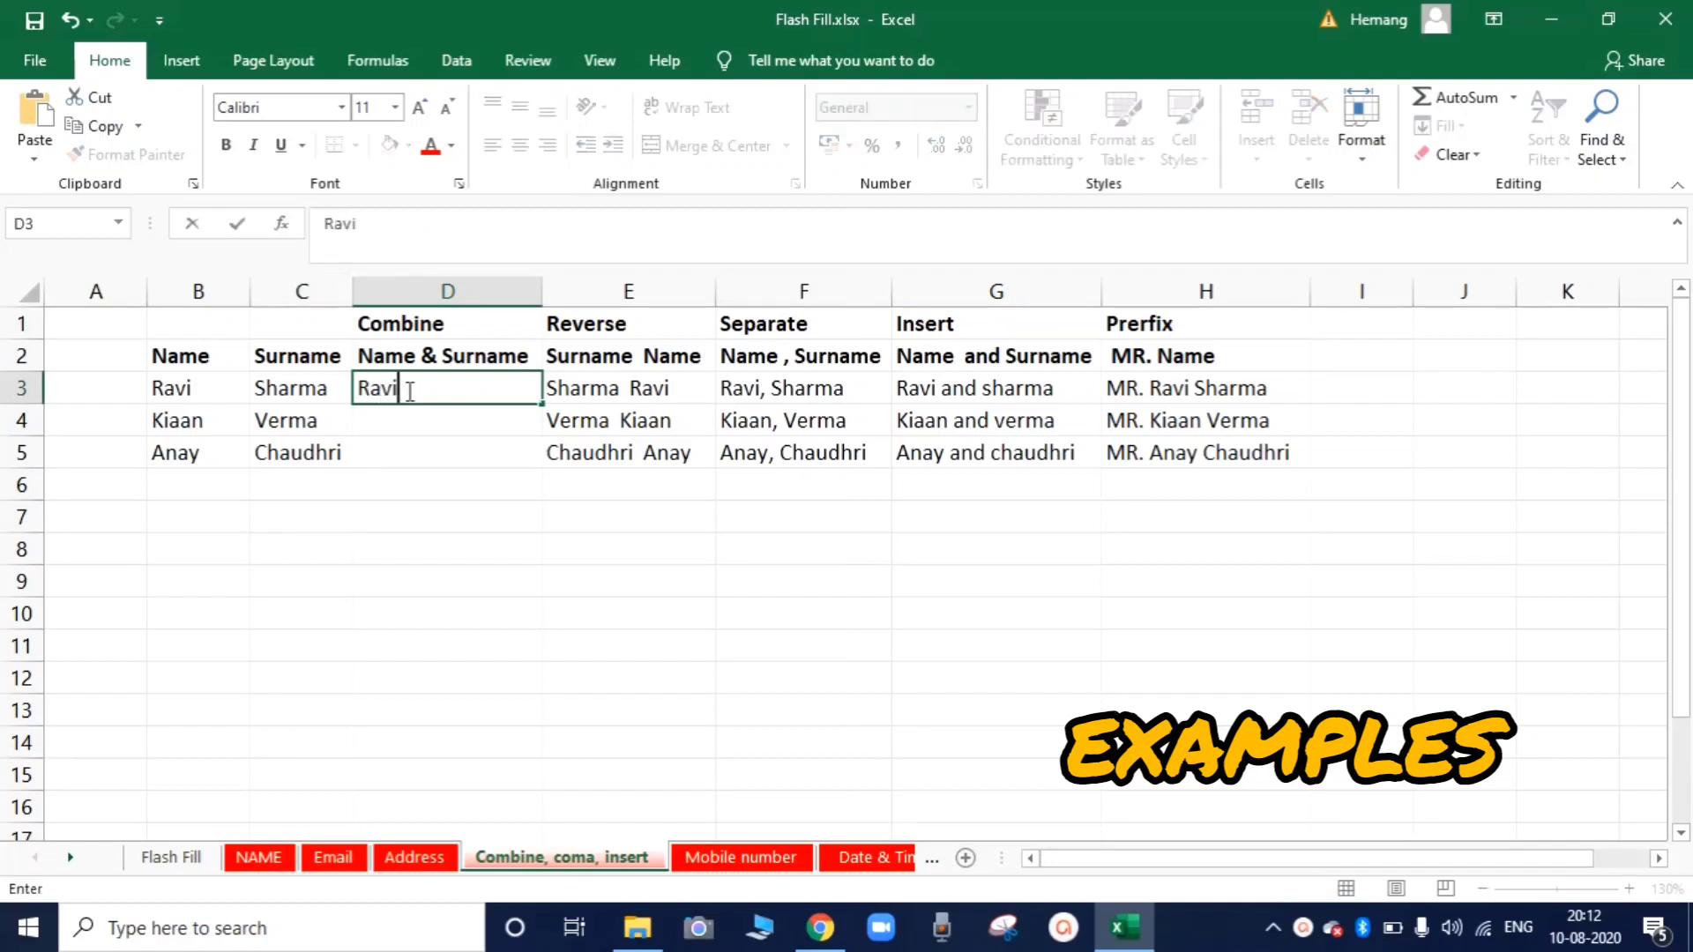
text( Sharma)
key(Return)
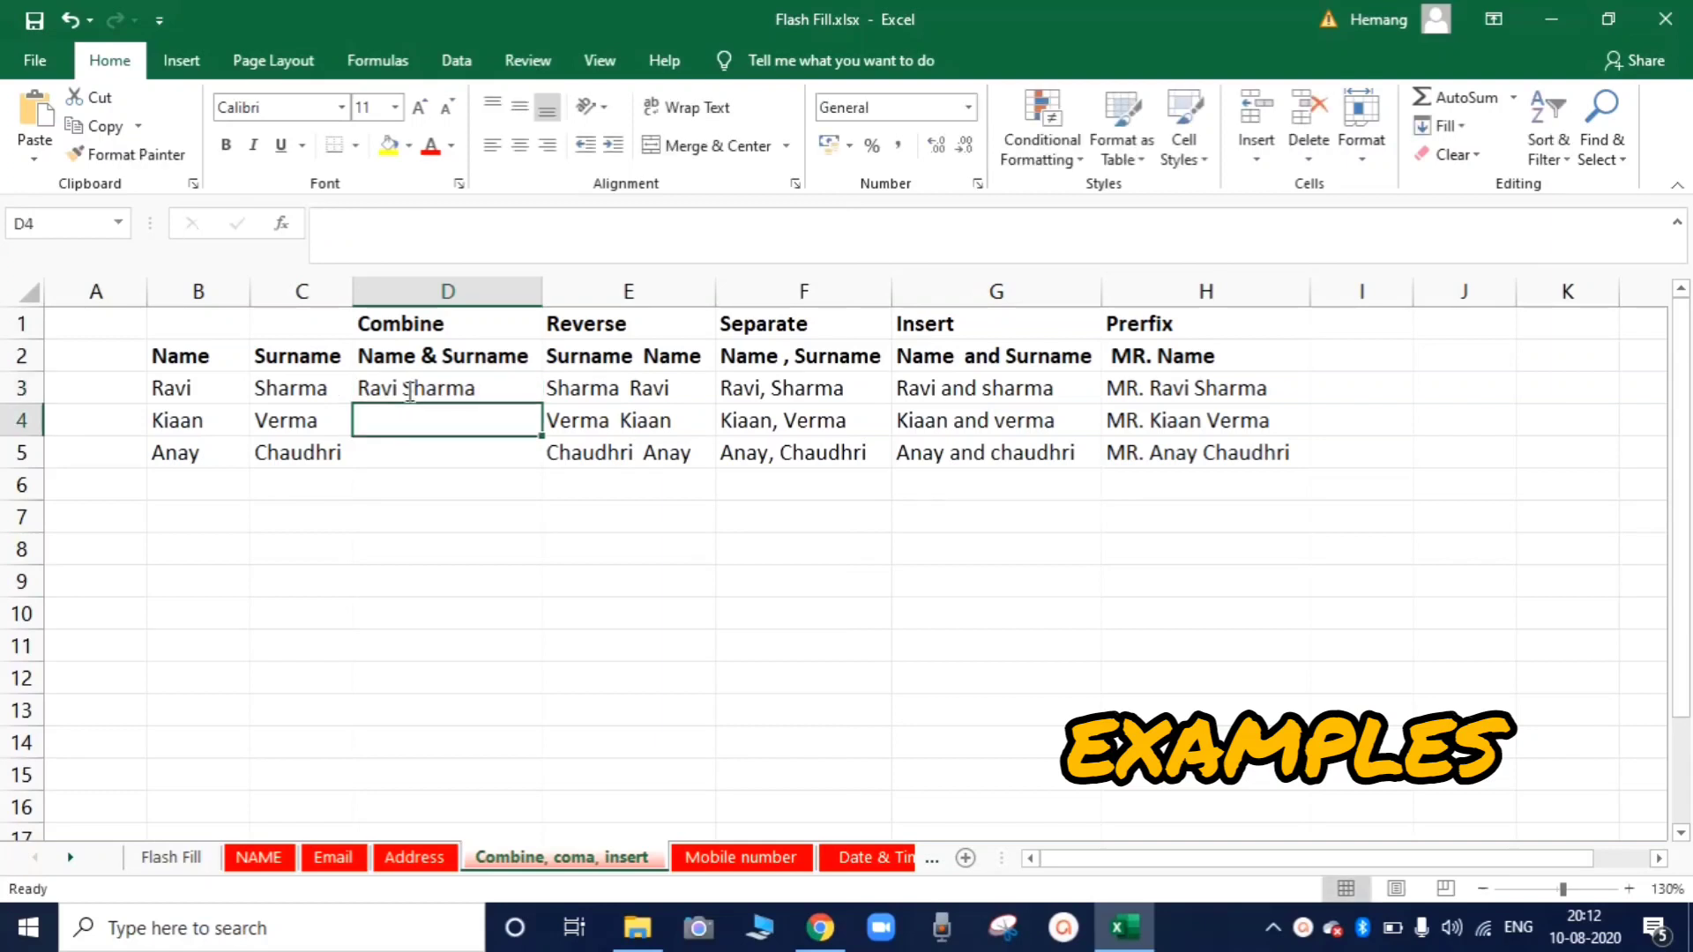
key(ctrl+e)
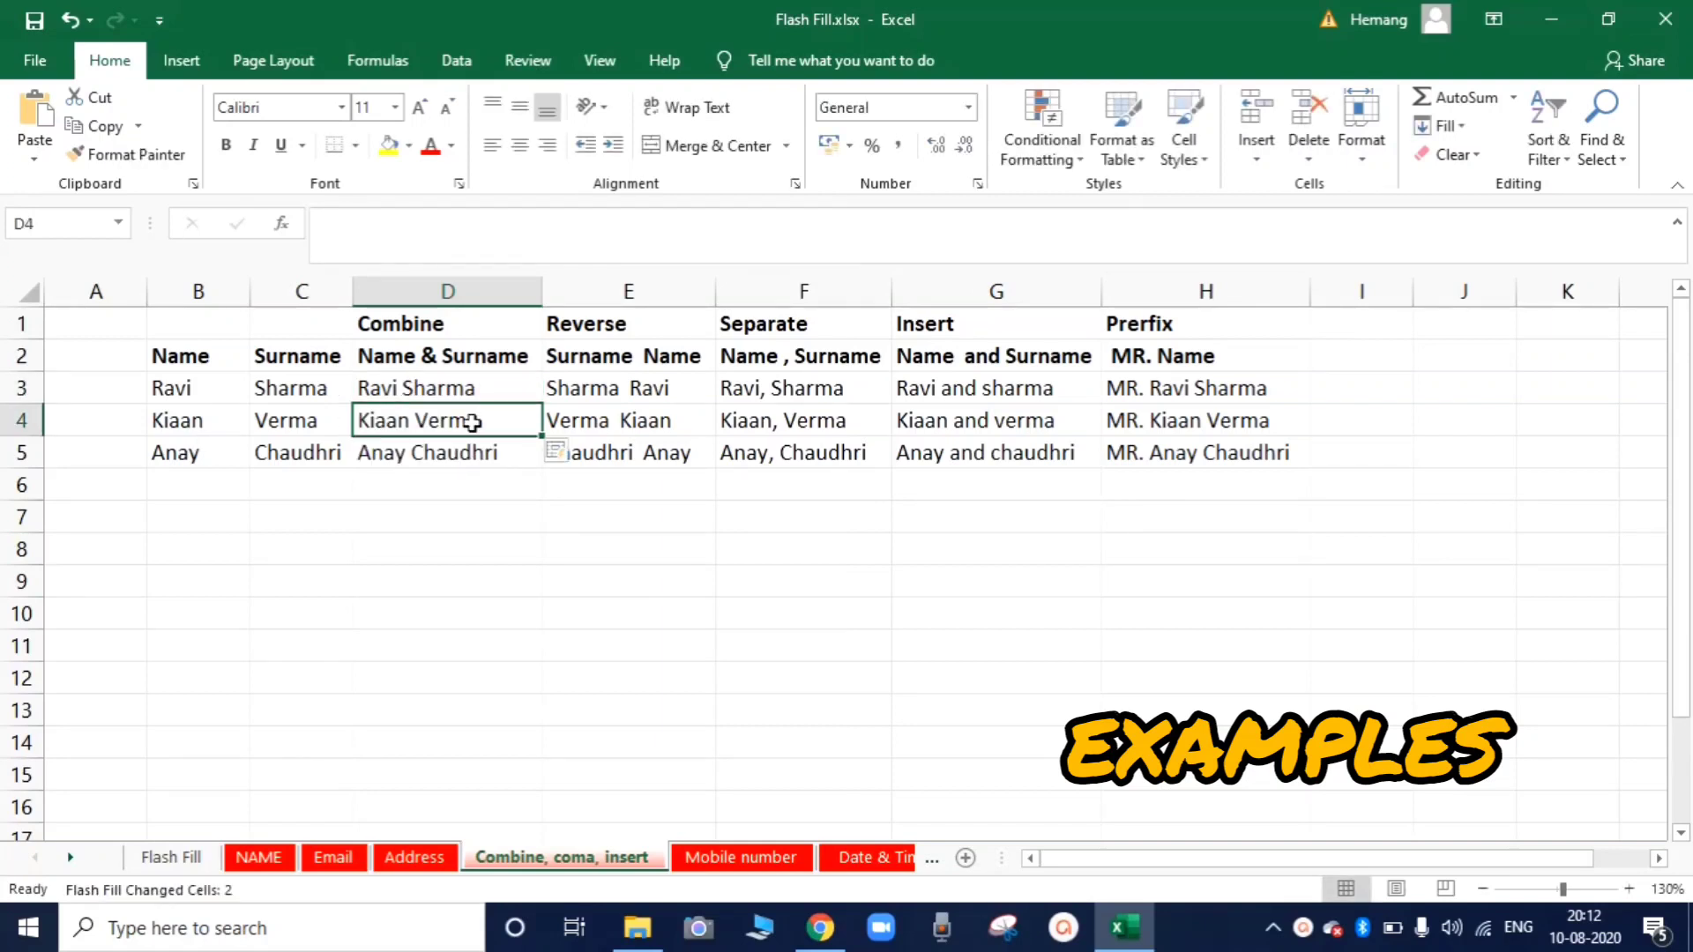
click(631, 393)
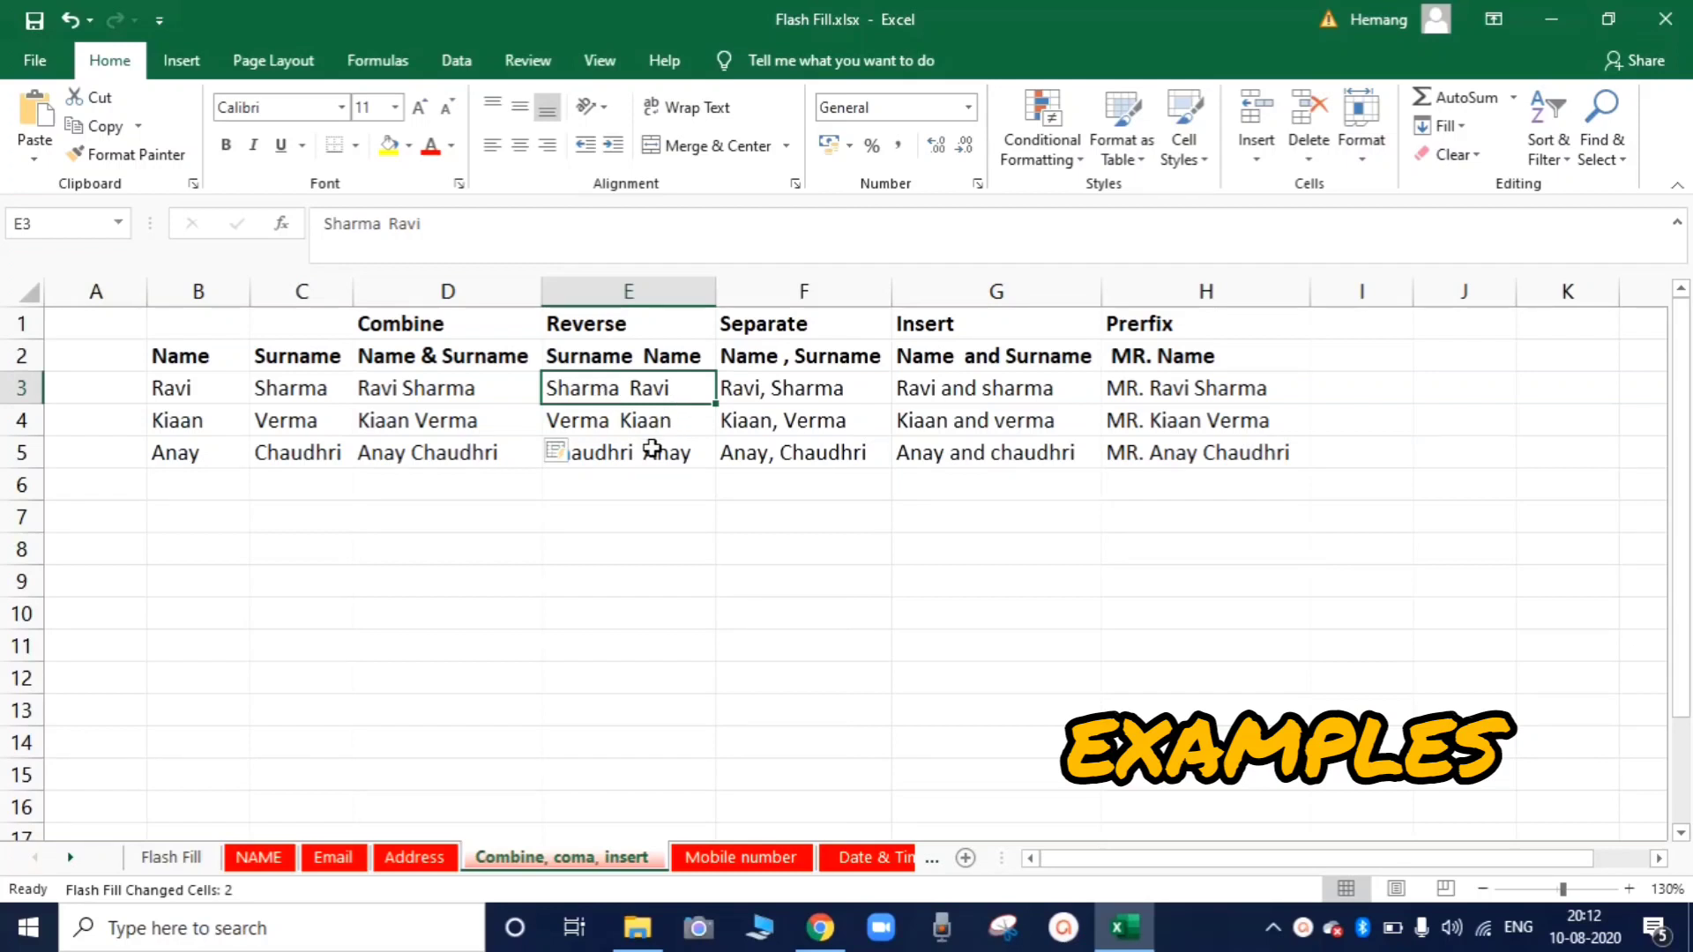
click(666, 424)
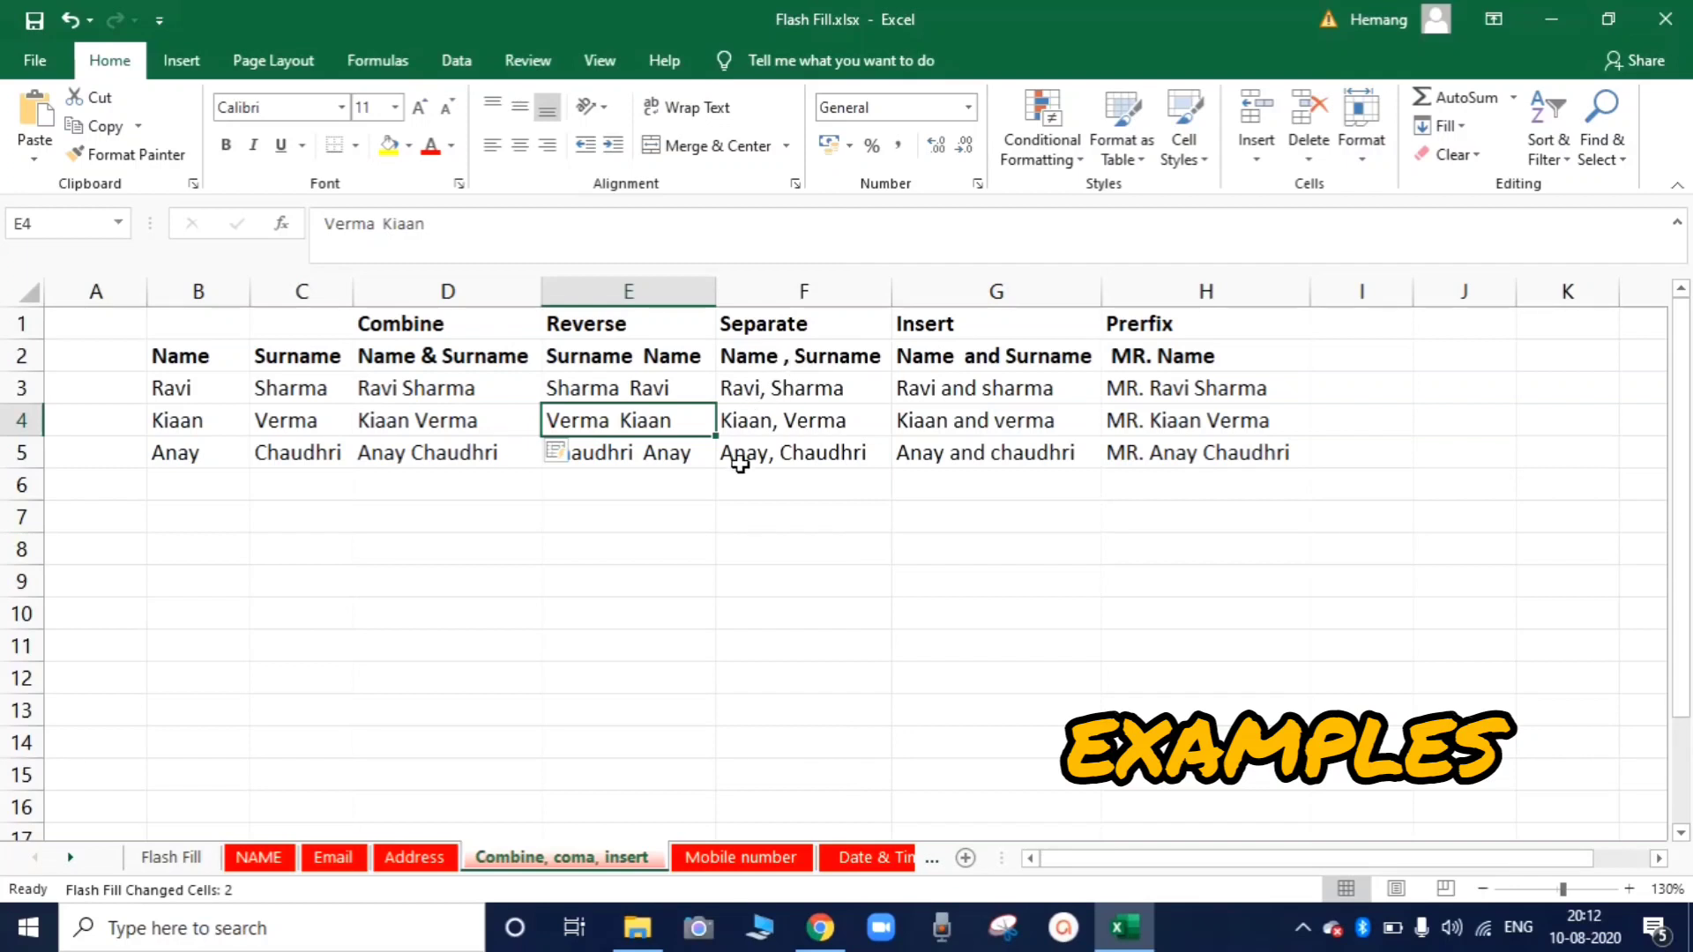
Clear F3:F5, enter the first person's name and surname separated by a comma in F3, and Flash Fill the rest of the Separate column
click(761, 398)
key(shift+Down)
key(shift+Down)
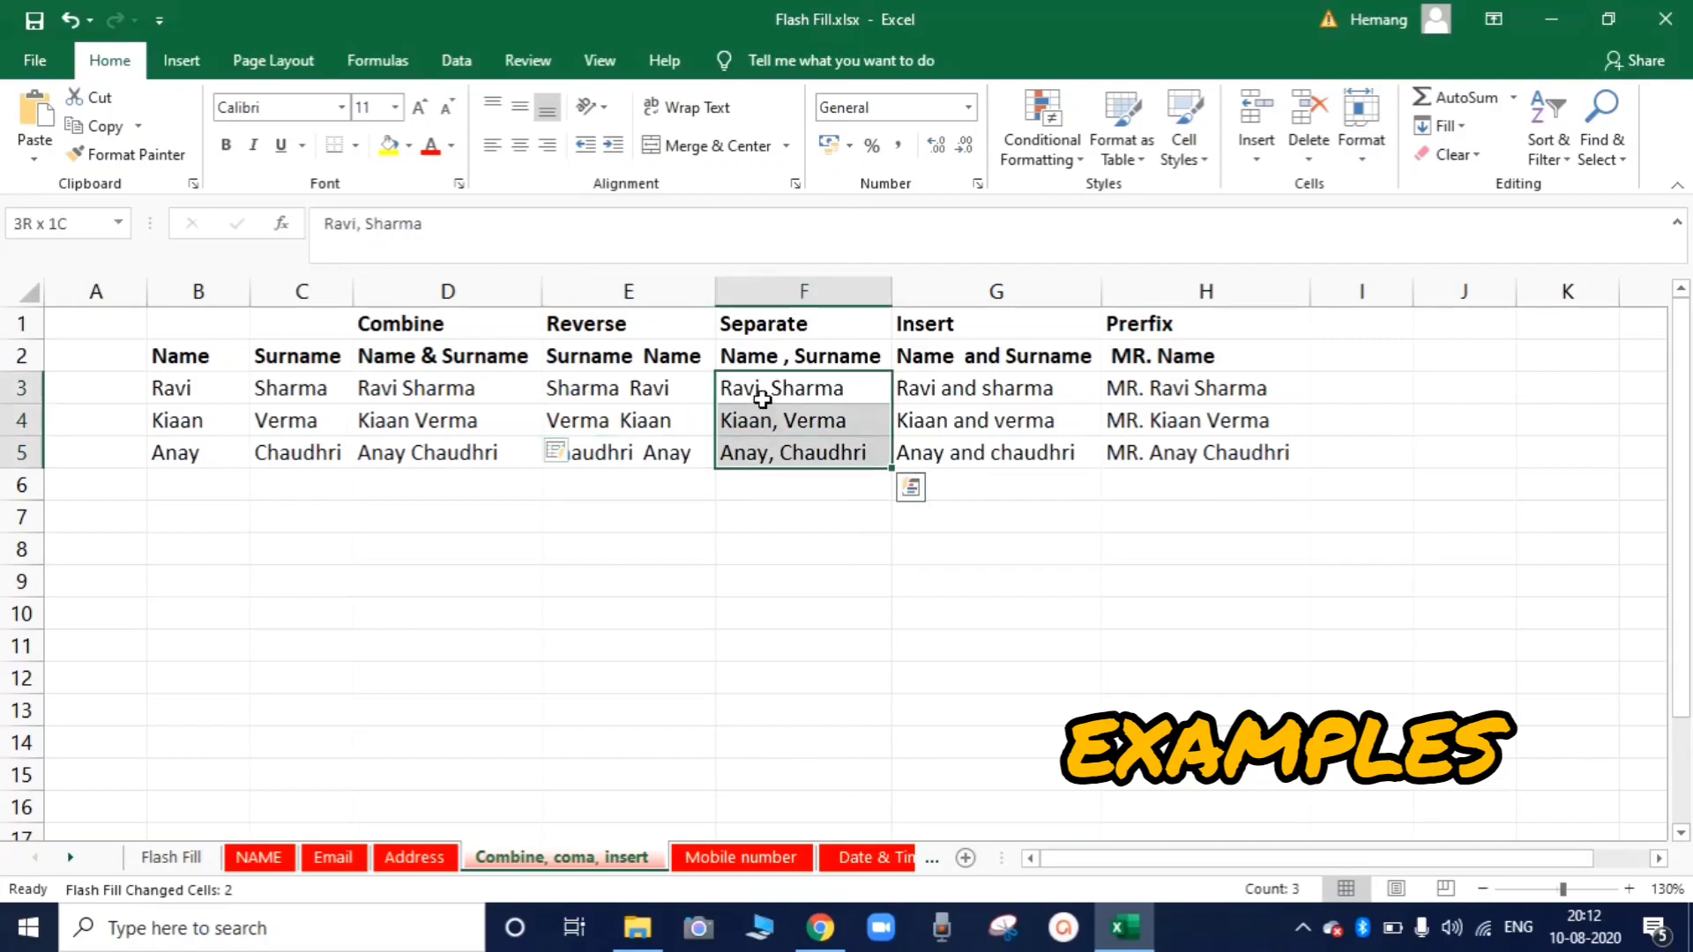
key(Delete)
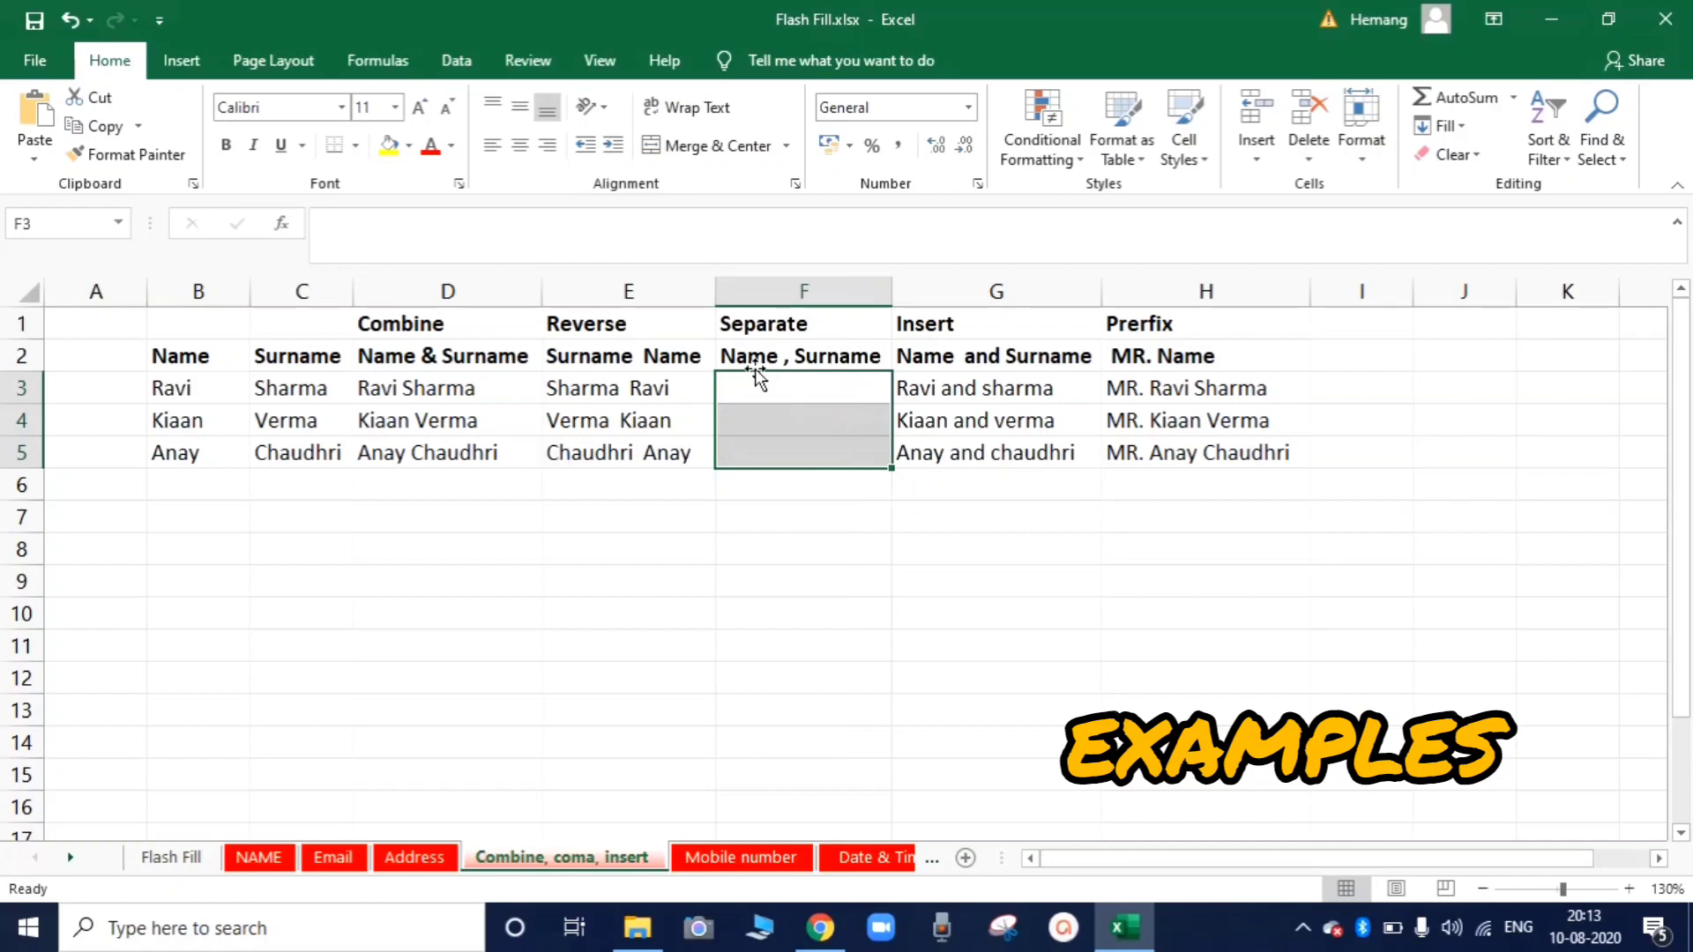
click(755, 379)
text(Rav)
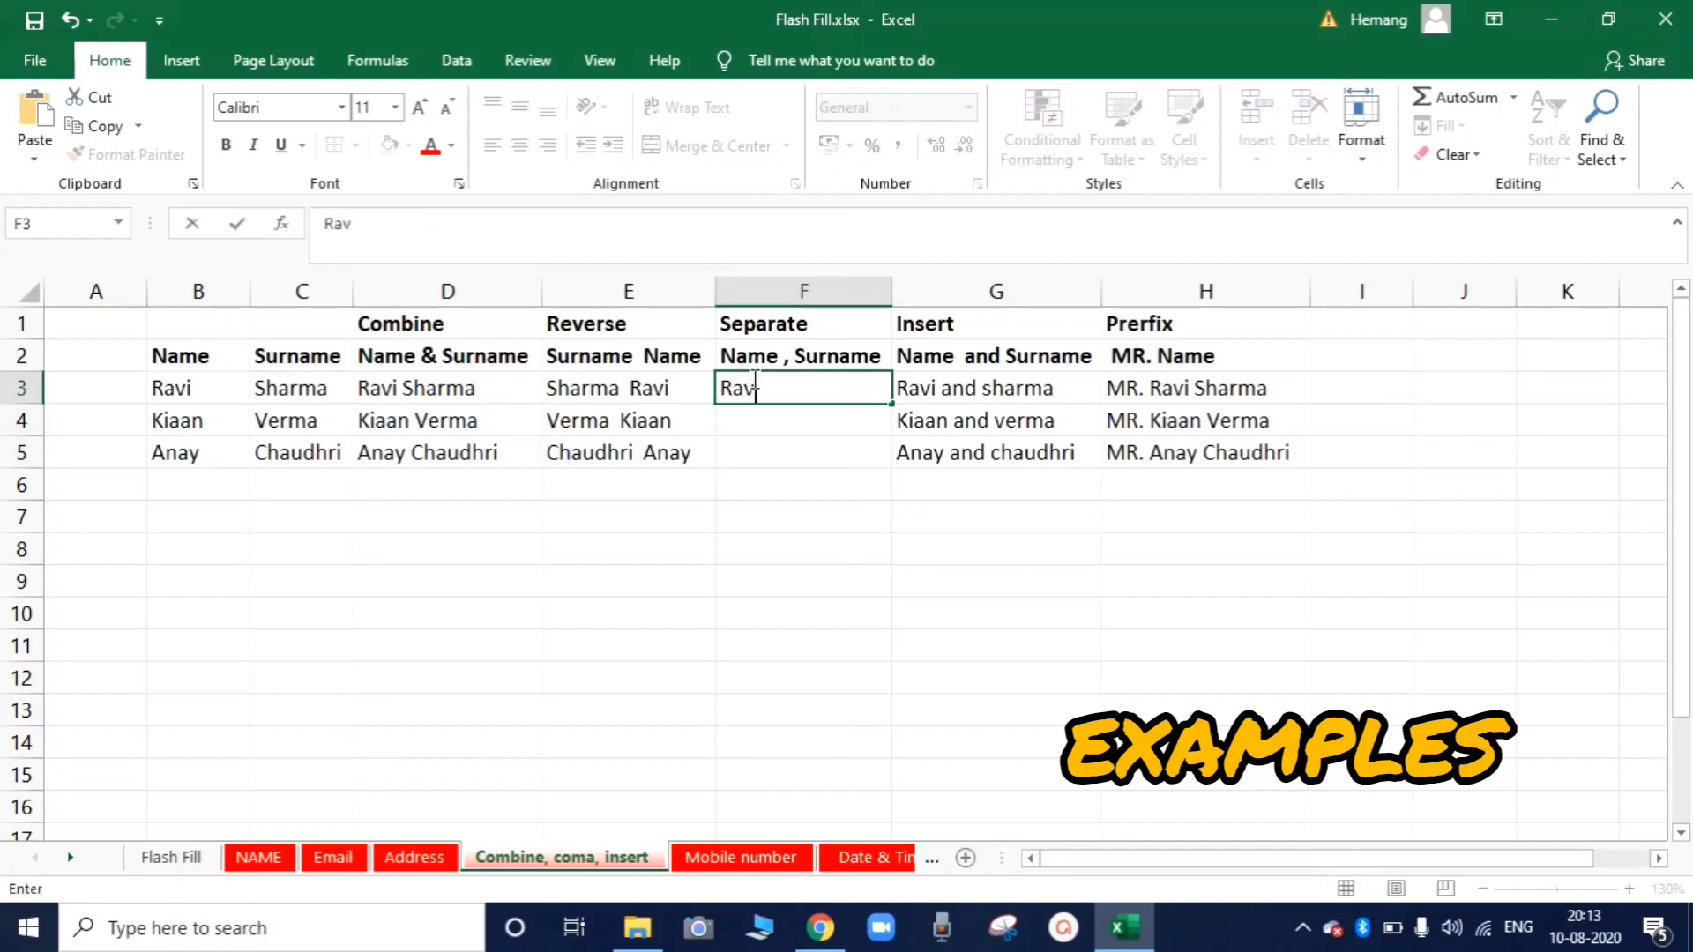
text(i, Sharma)
key(Return)
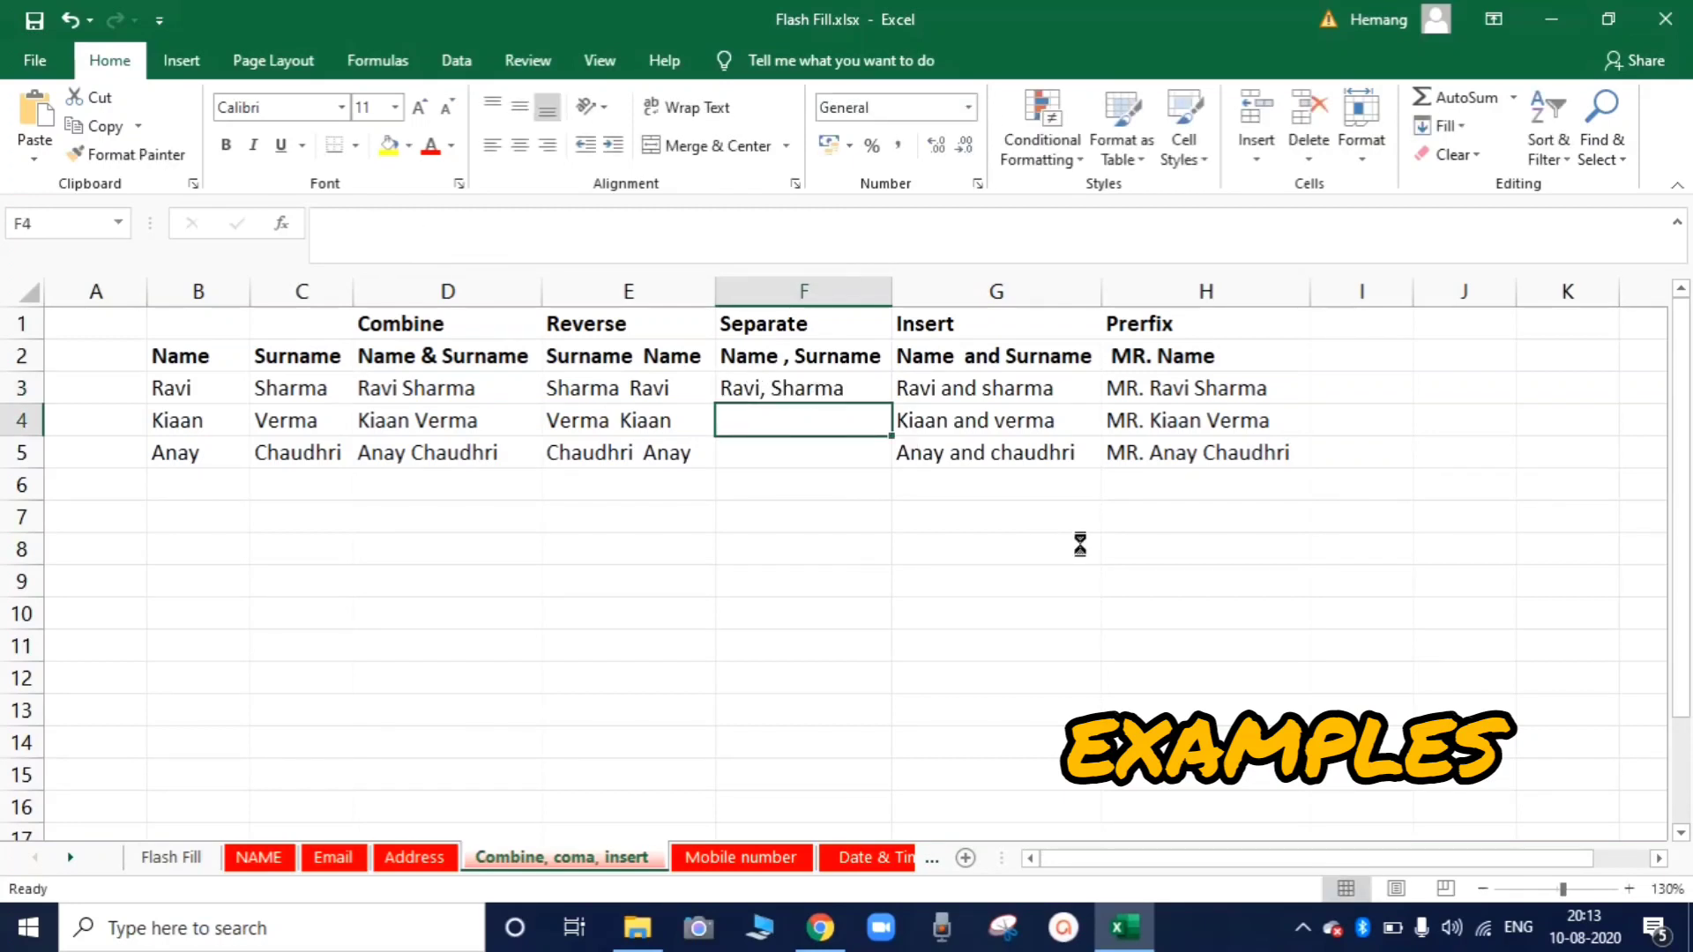
key(ctrl+e)
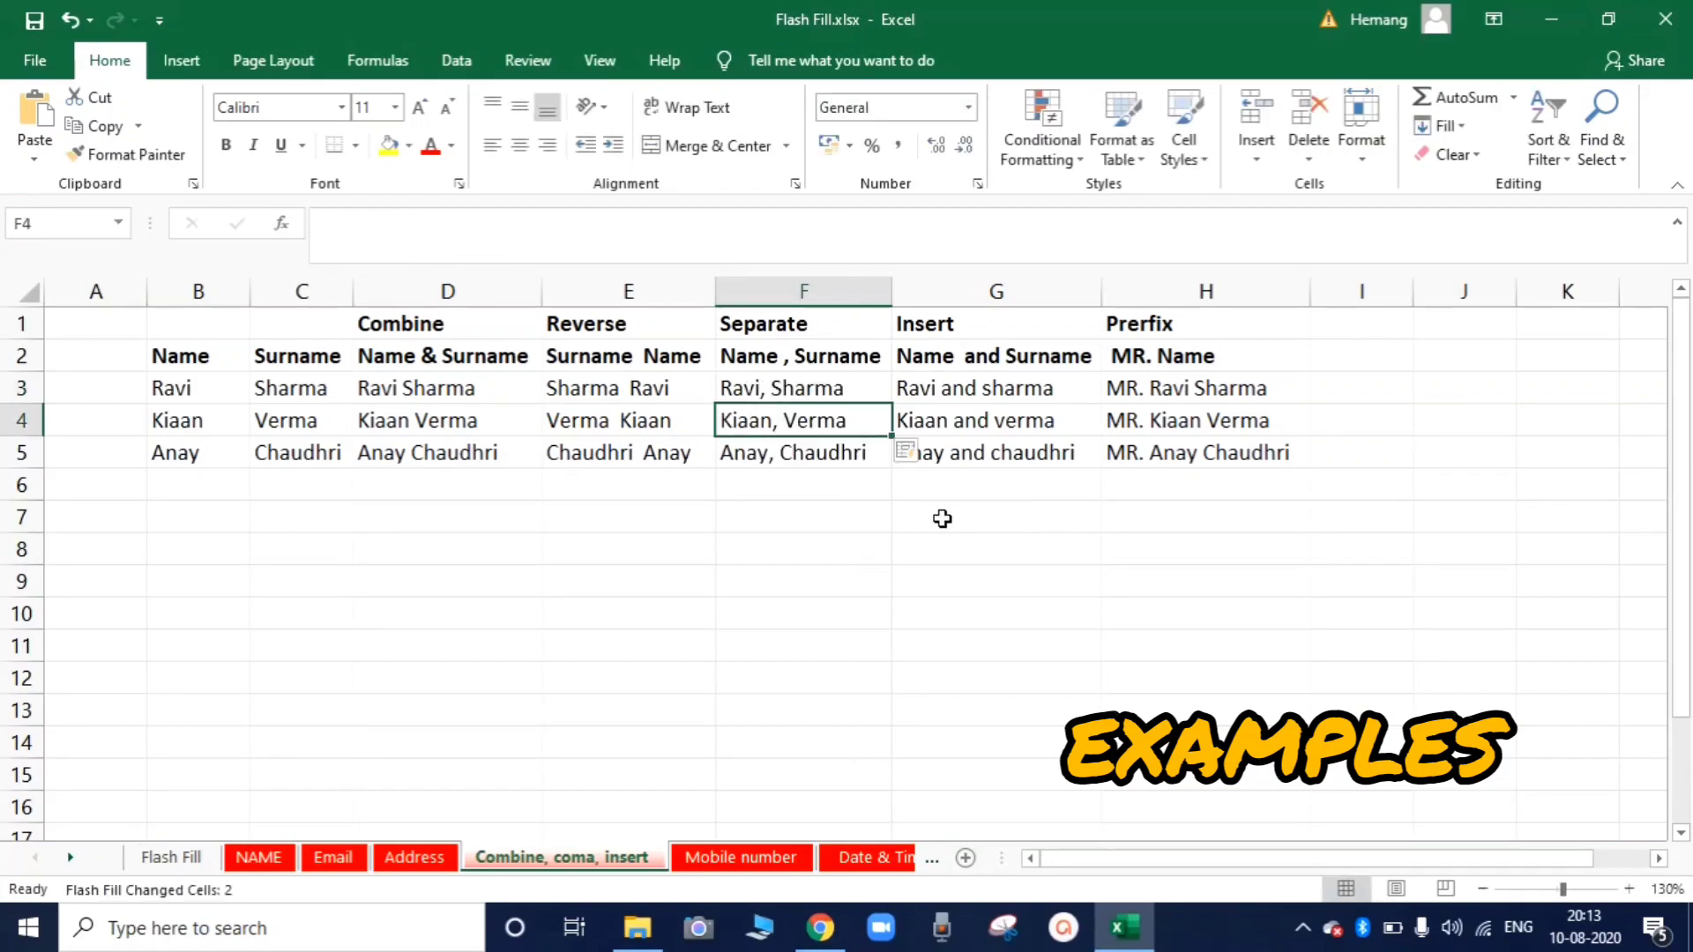
On the Mobile number worksheet, enter 78 in C3 and Flash Fill the rest of the First two digit column
click(981, 389)
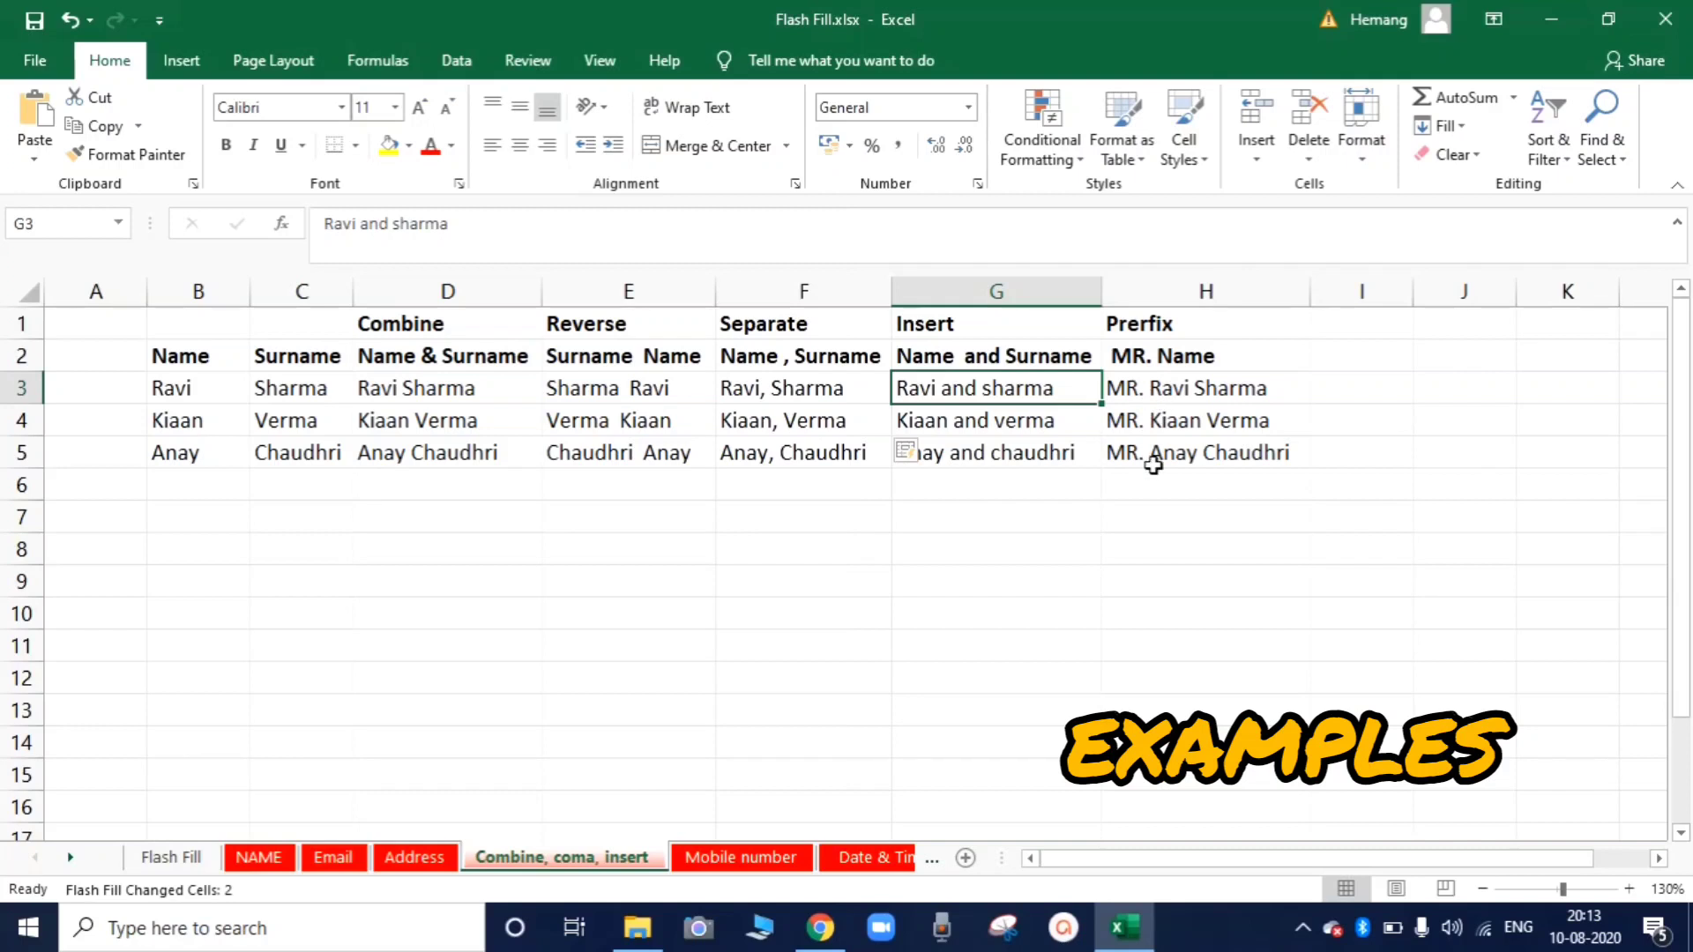
click(756, 858)
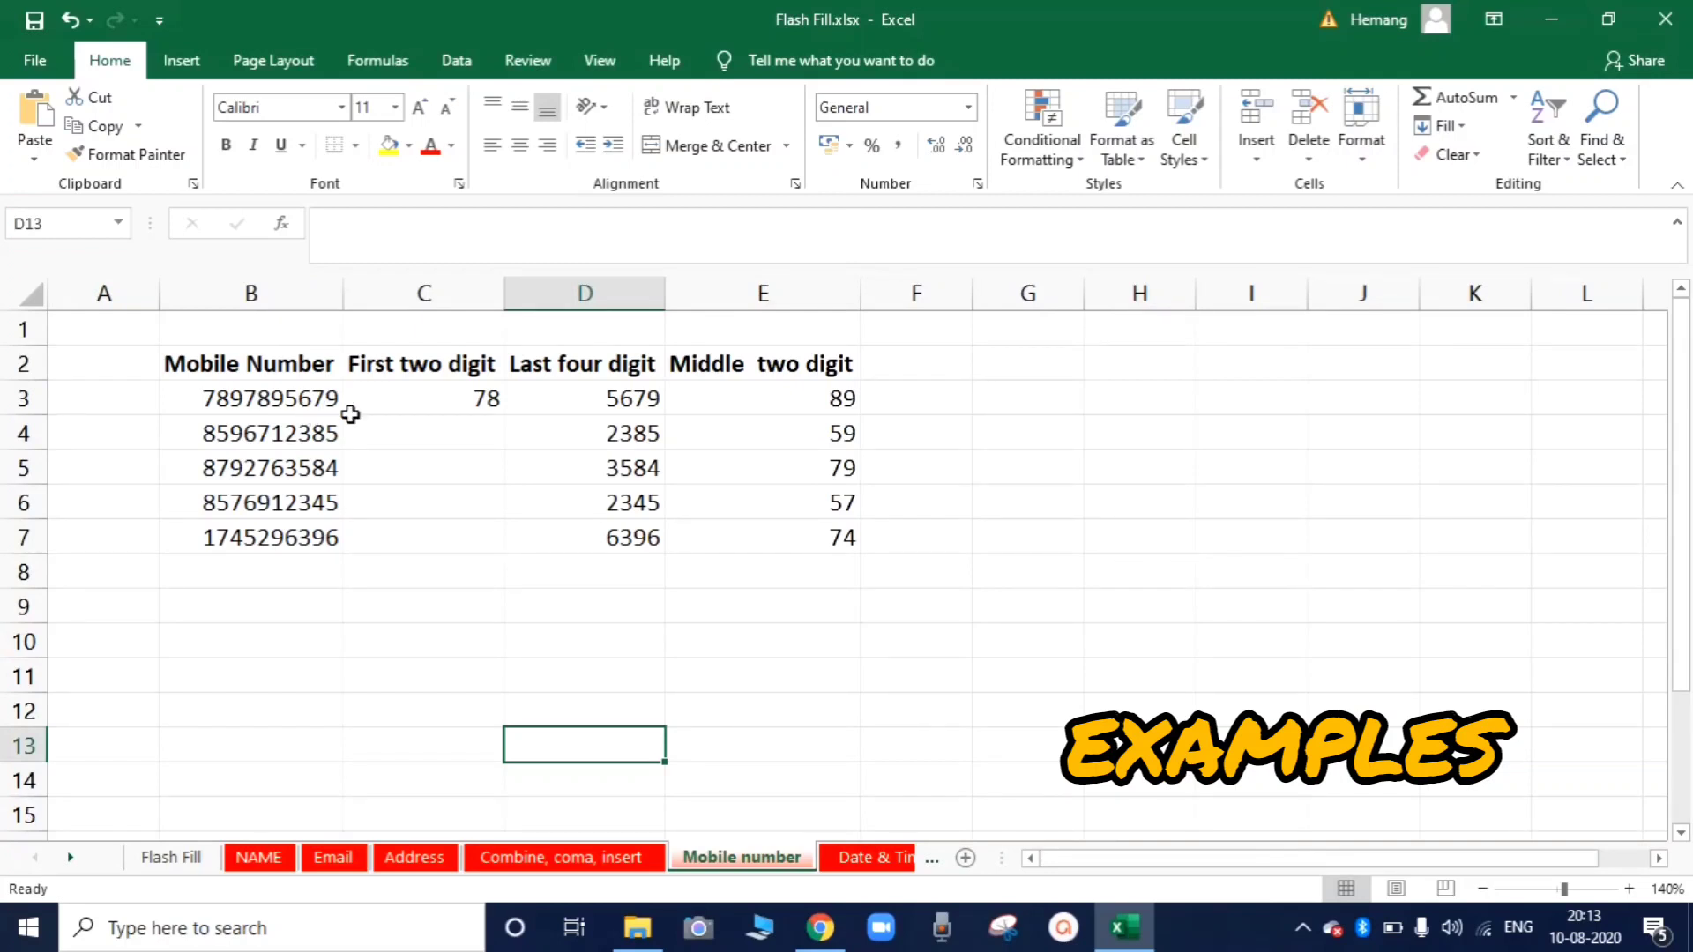
click(415, 407)
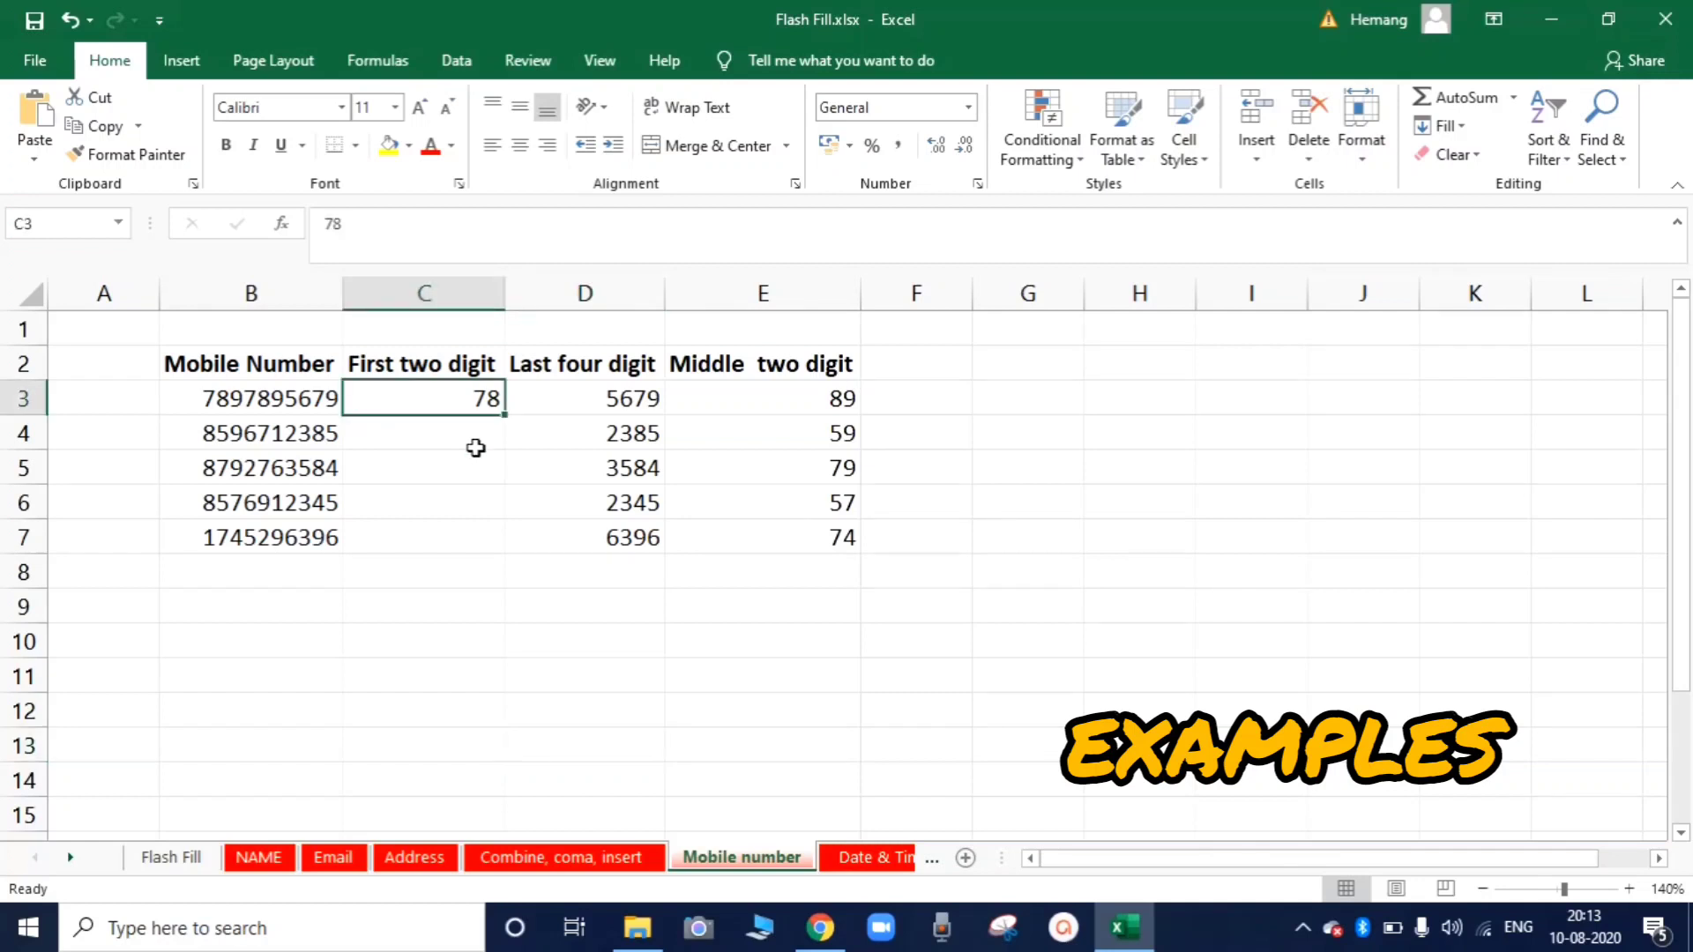
text(78)
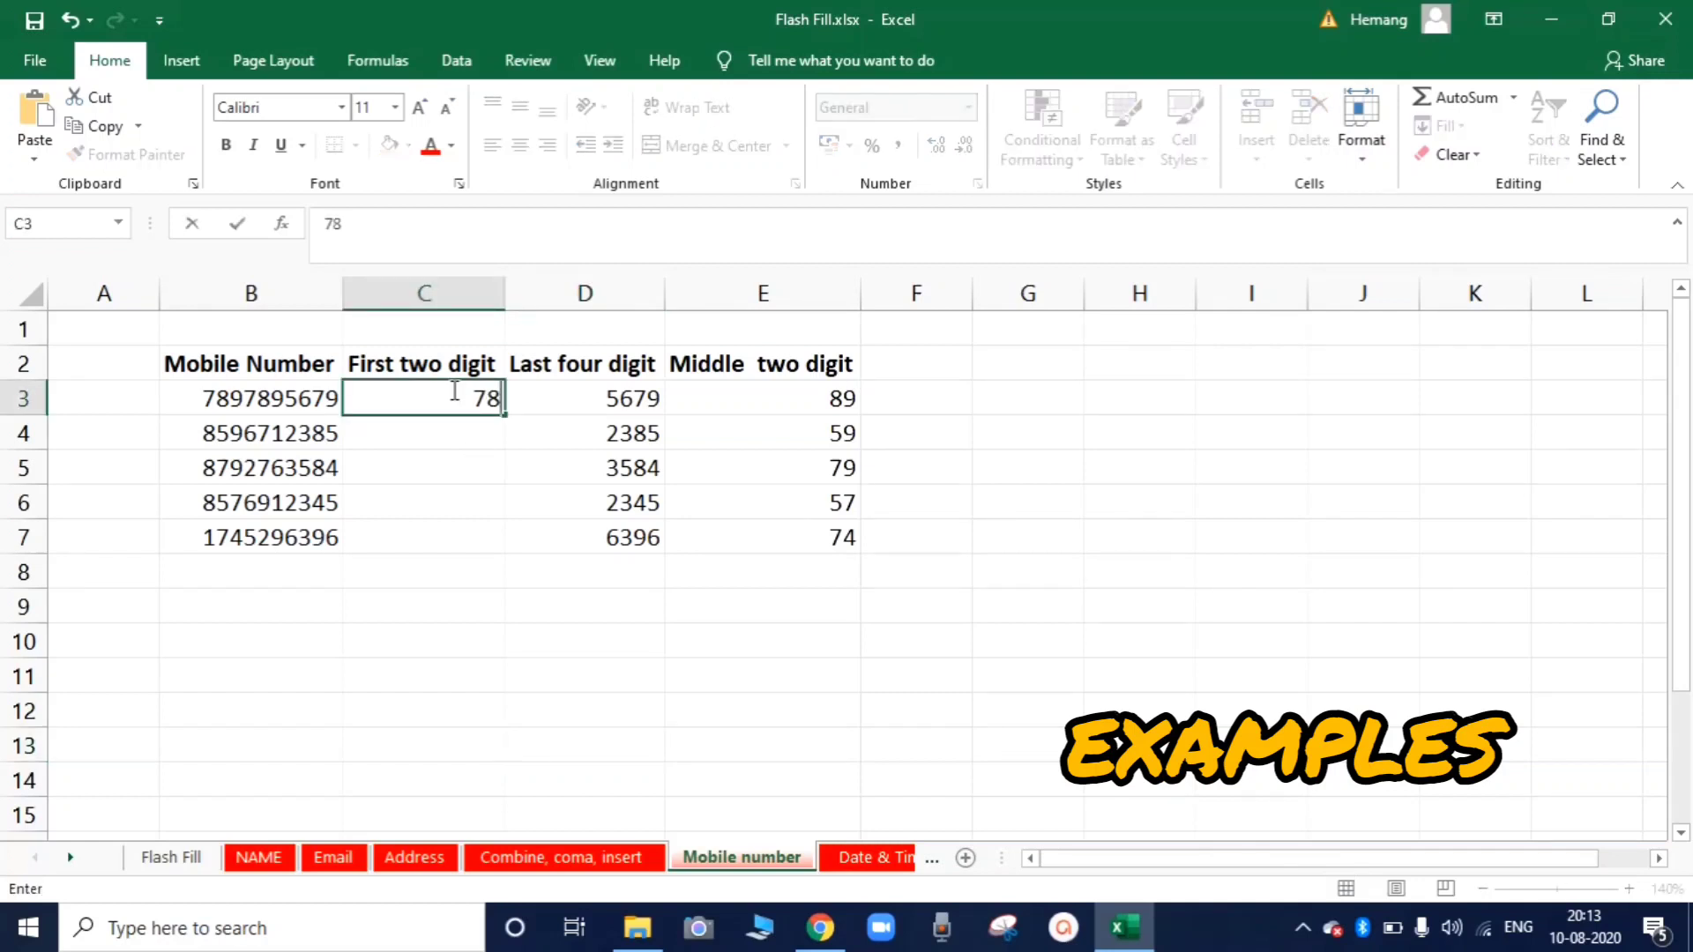
key(Return)
key(ctrl+e)
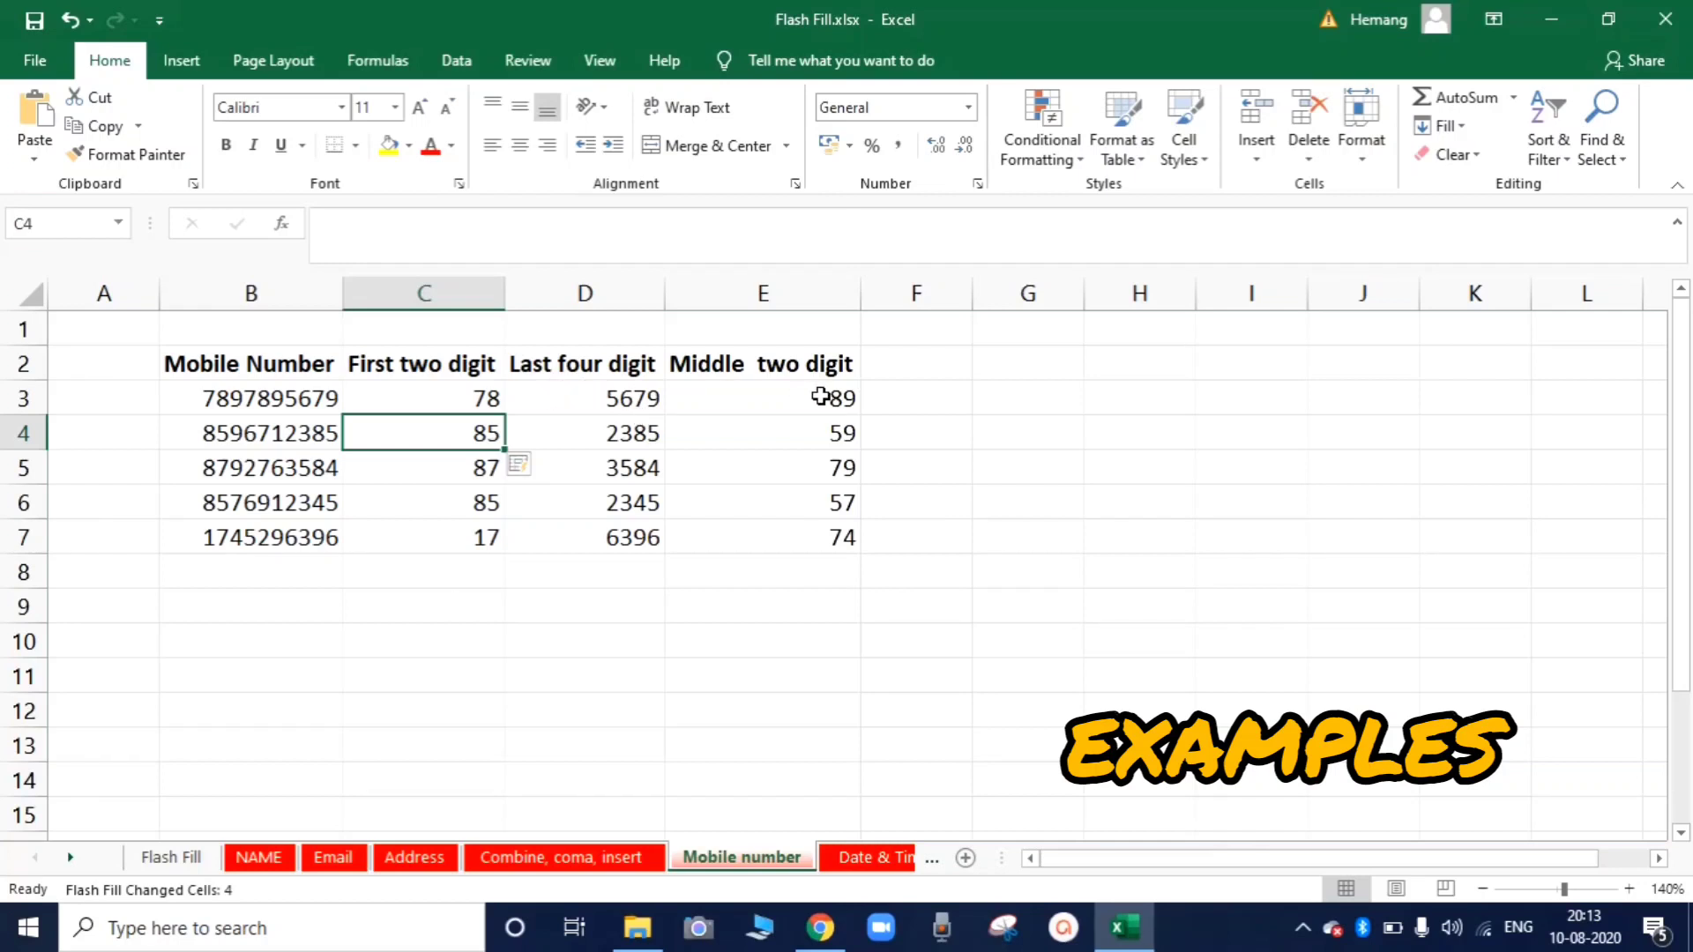
View the Date & Time worksheet and examine the Date wise Sales entries in G3:G6 on the Sales worksheet
click(866, 858)
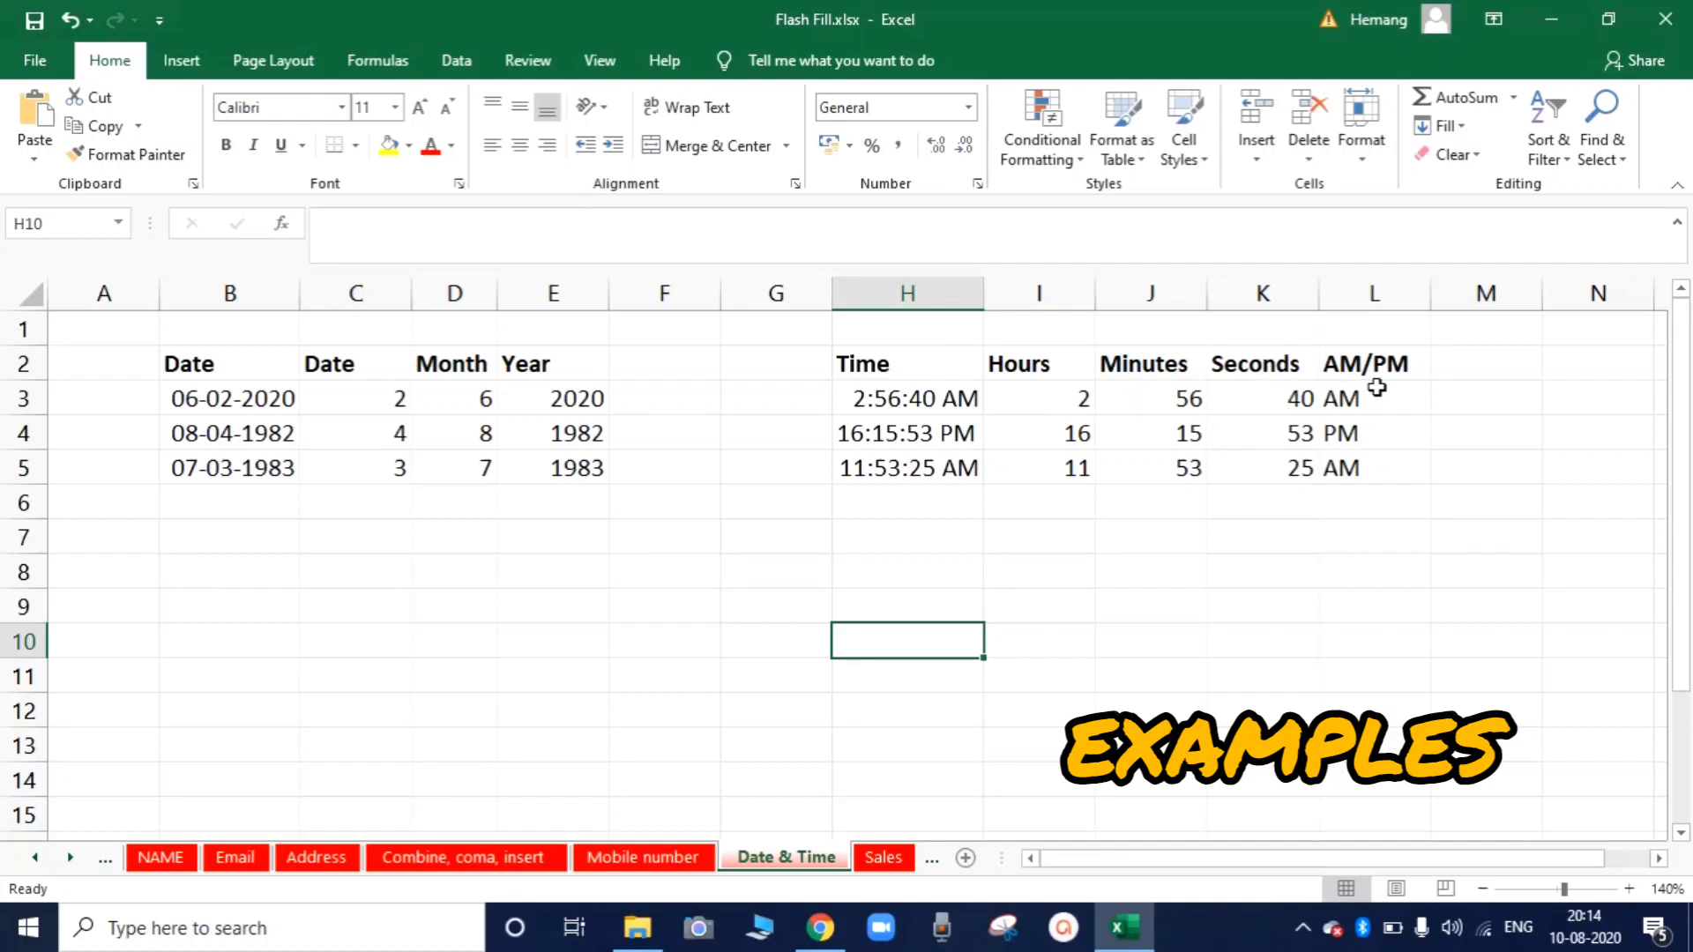
click(876, 866)
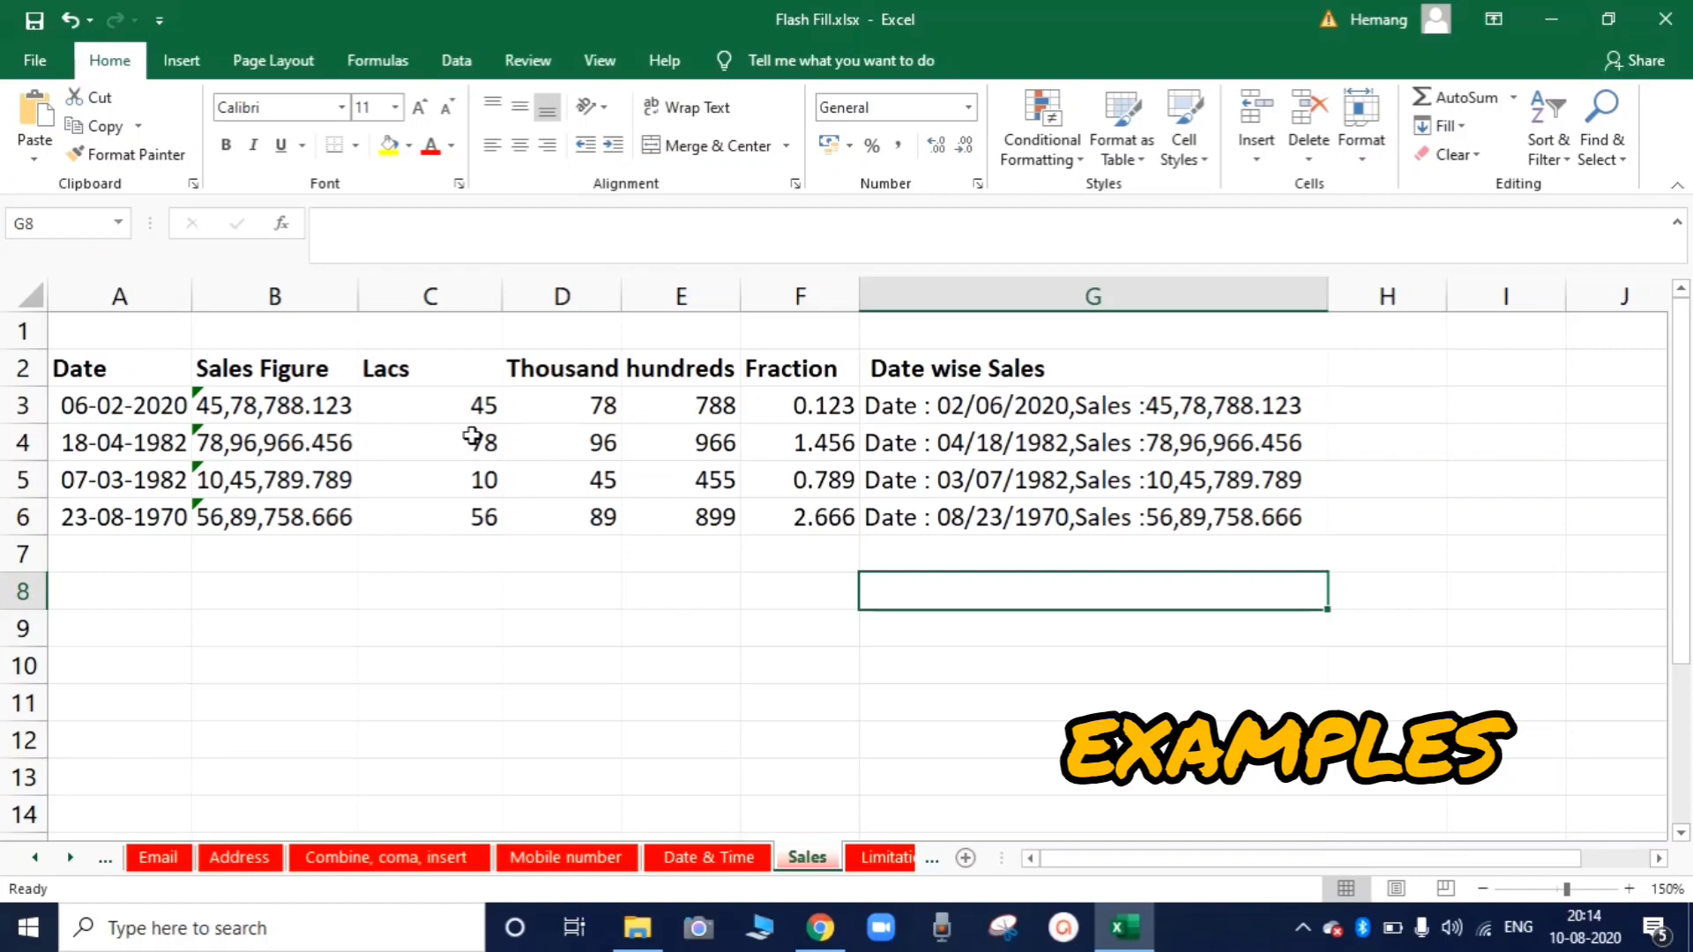
click(912, 402)
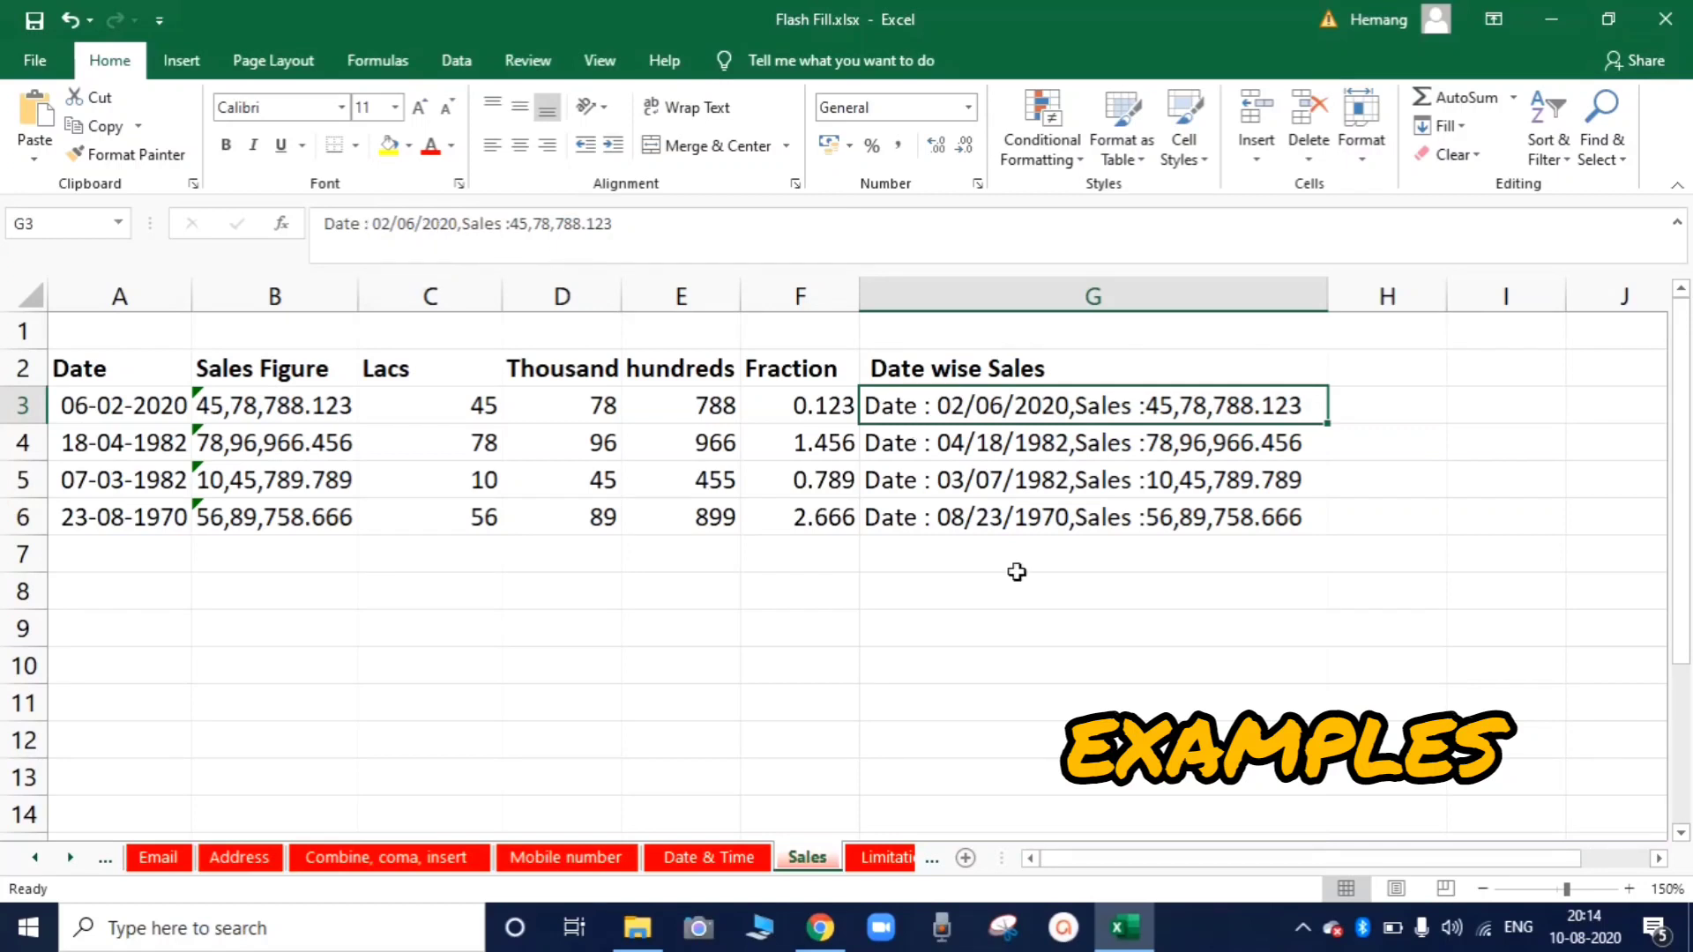
click(1029, 452)
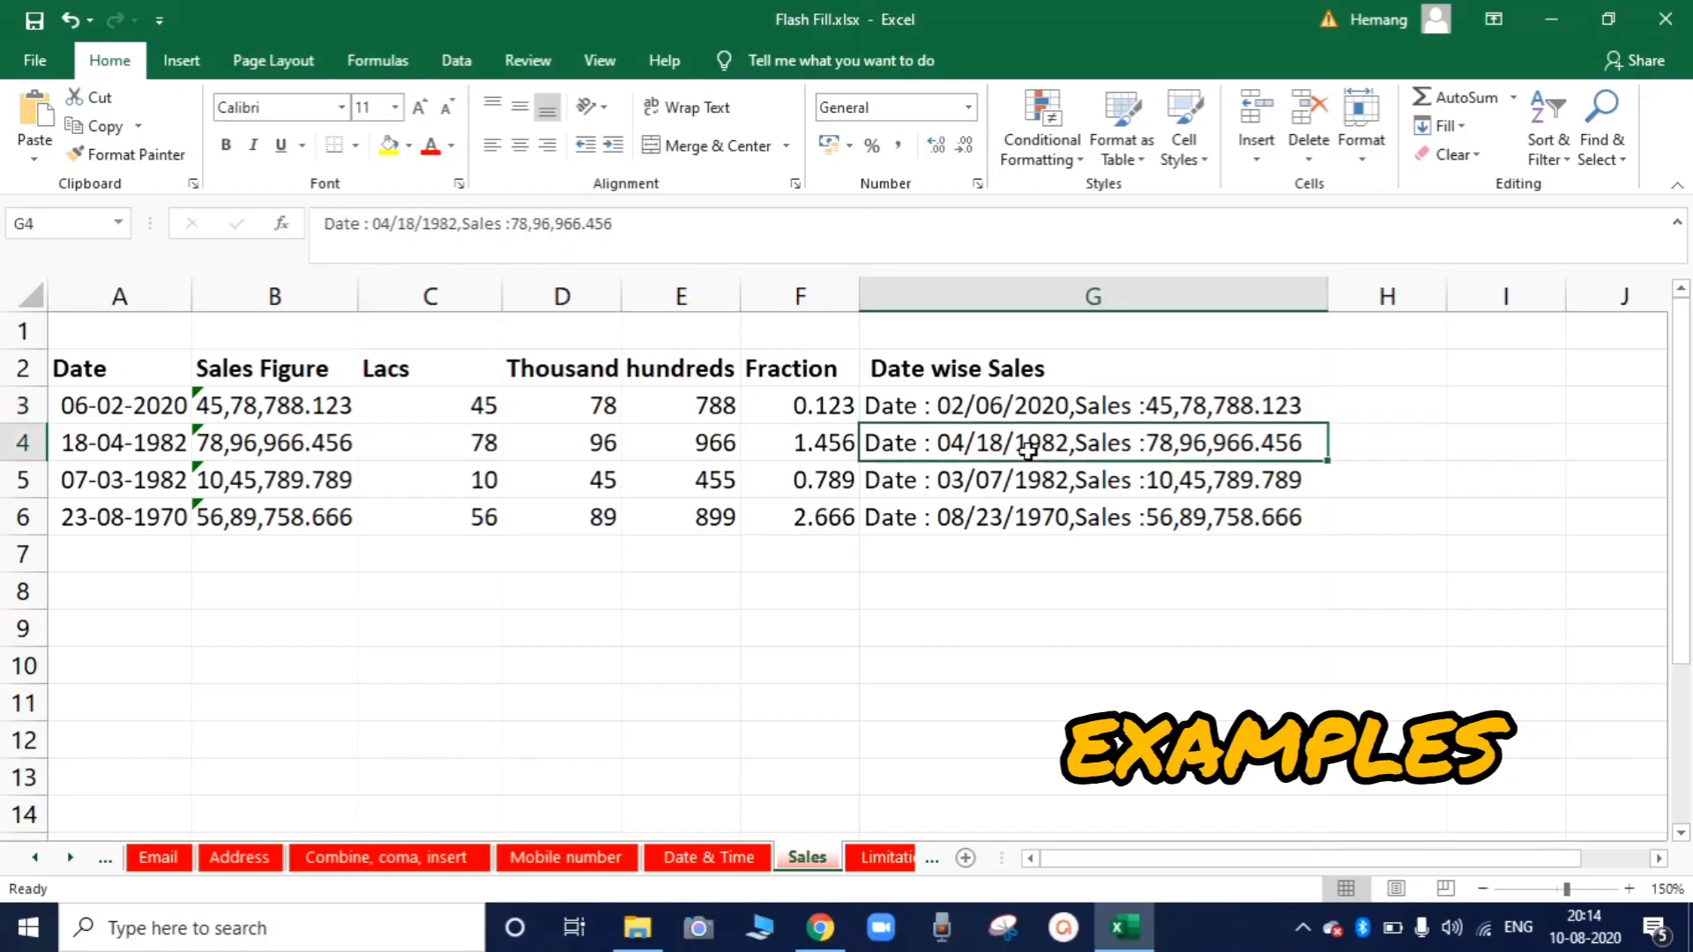
click(1031, 477)
click(1034, 520)
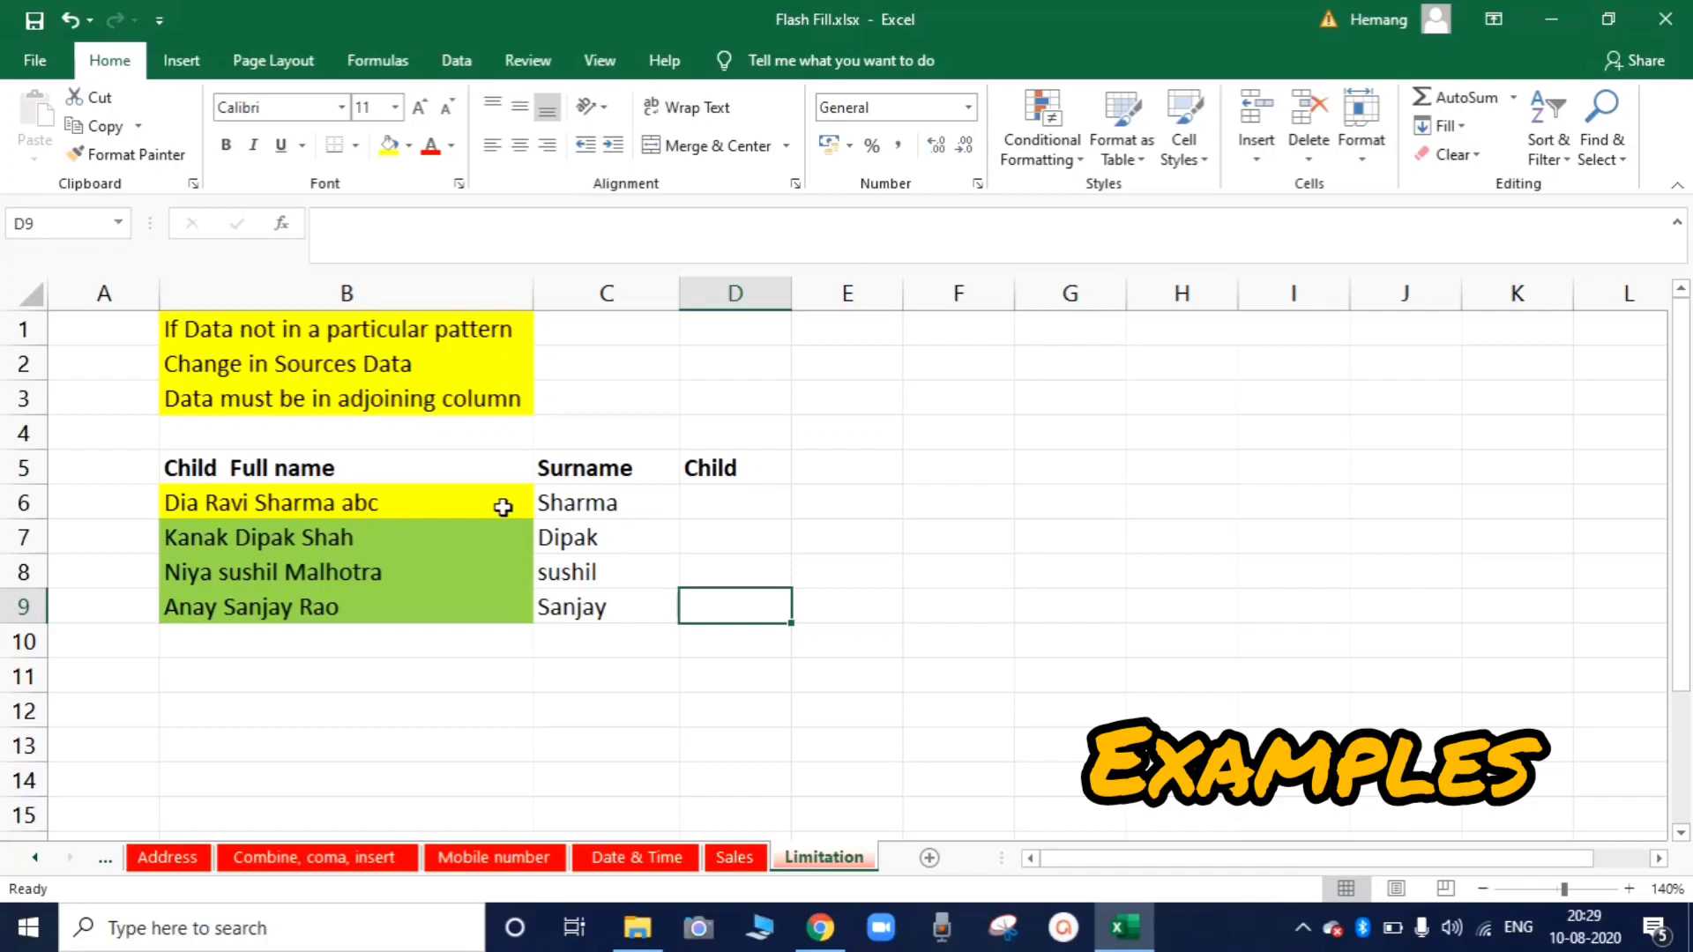
Compare the pattern of the child's full name in B6 with the names in B7:B9 on the Limitation worksheet
click(408, 514)
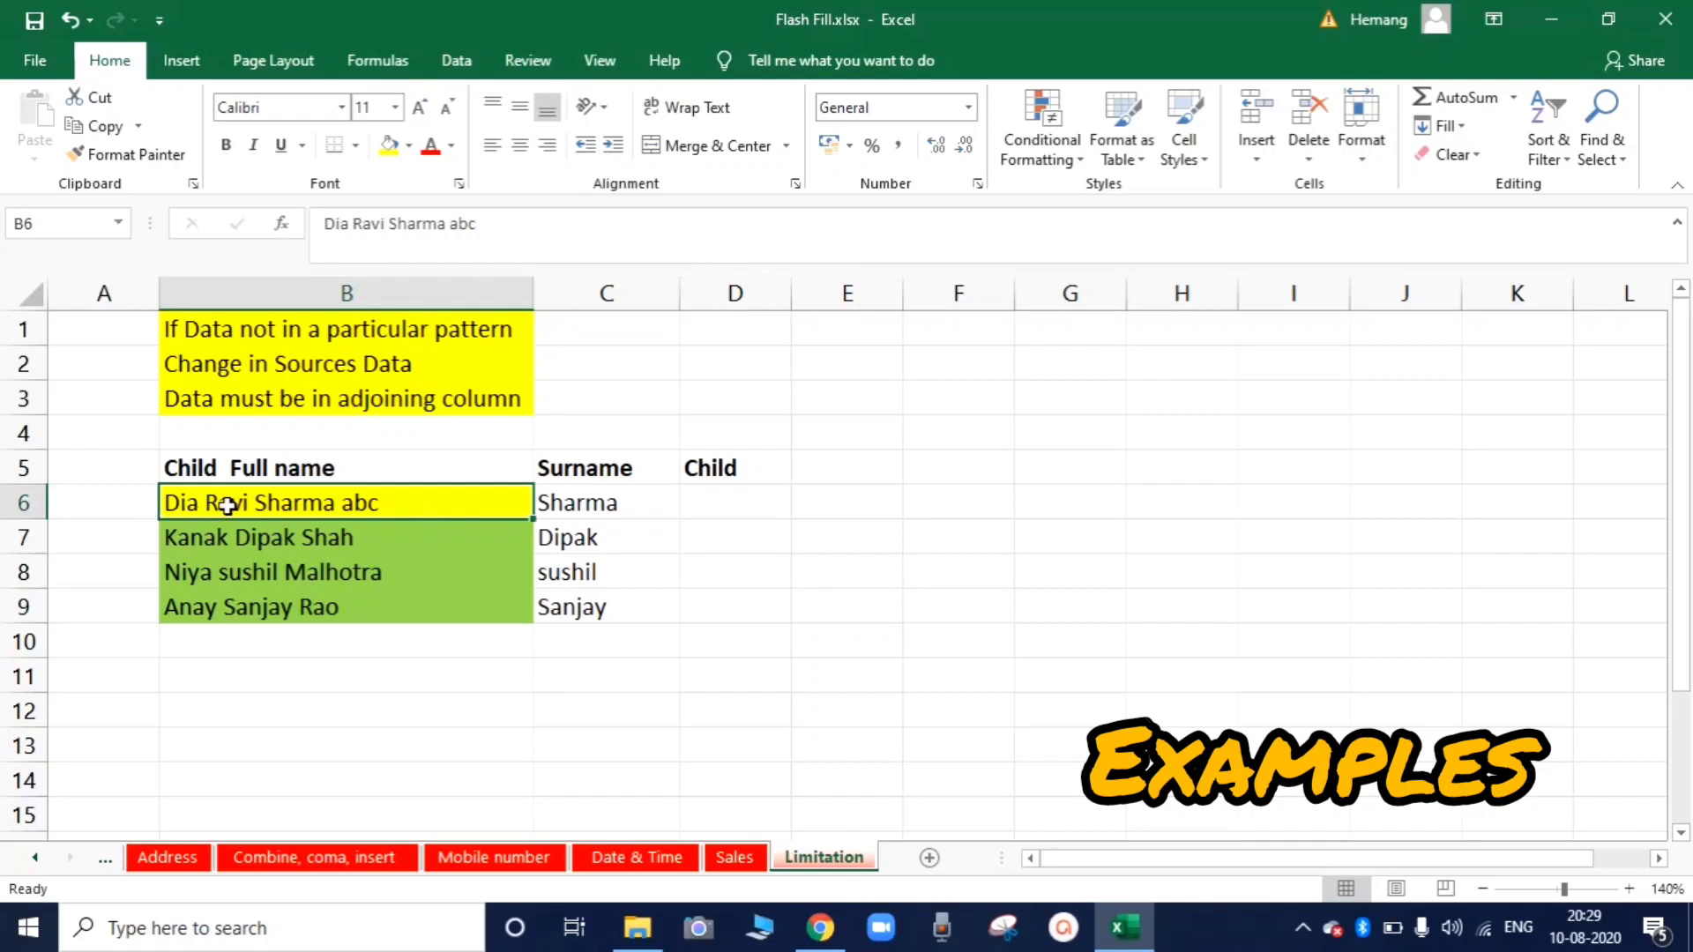
double_click(411, 503)
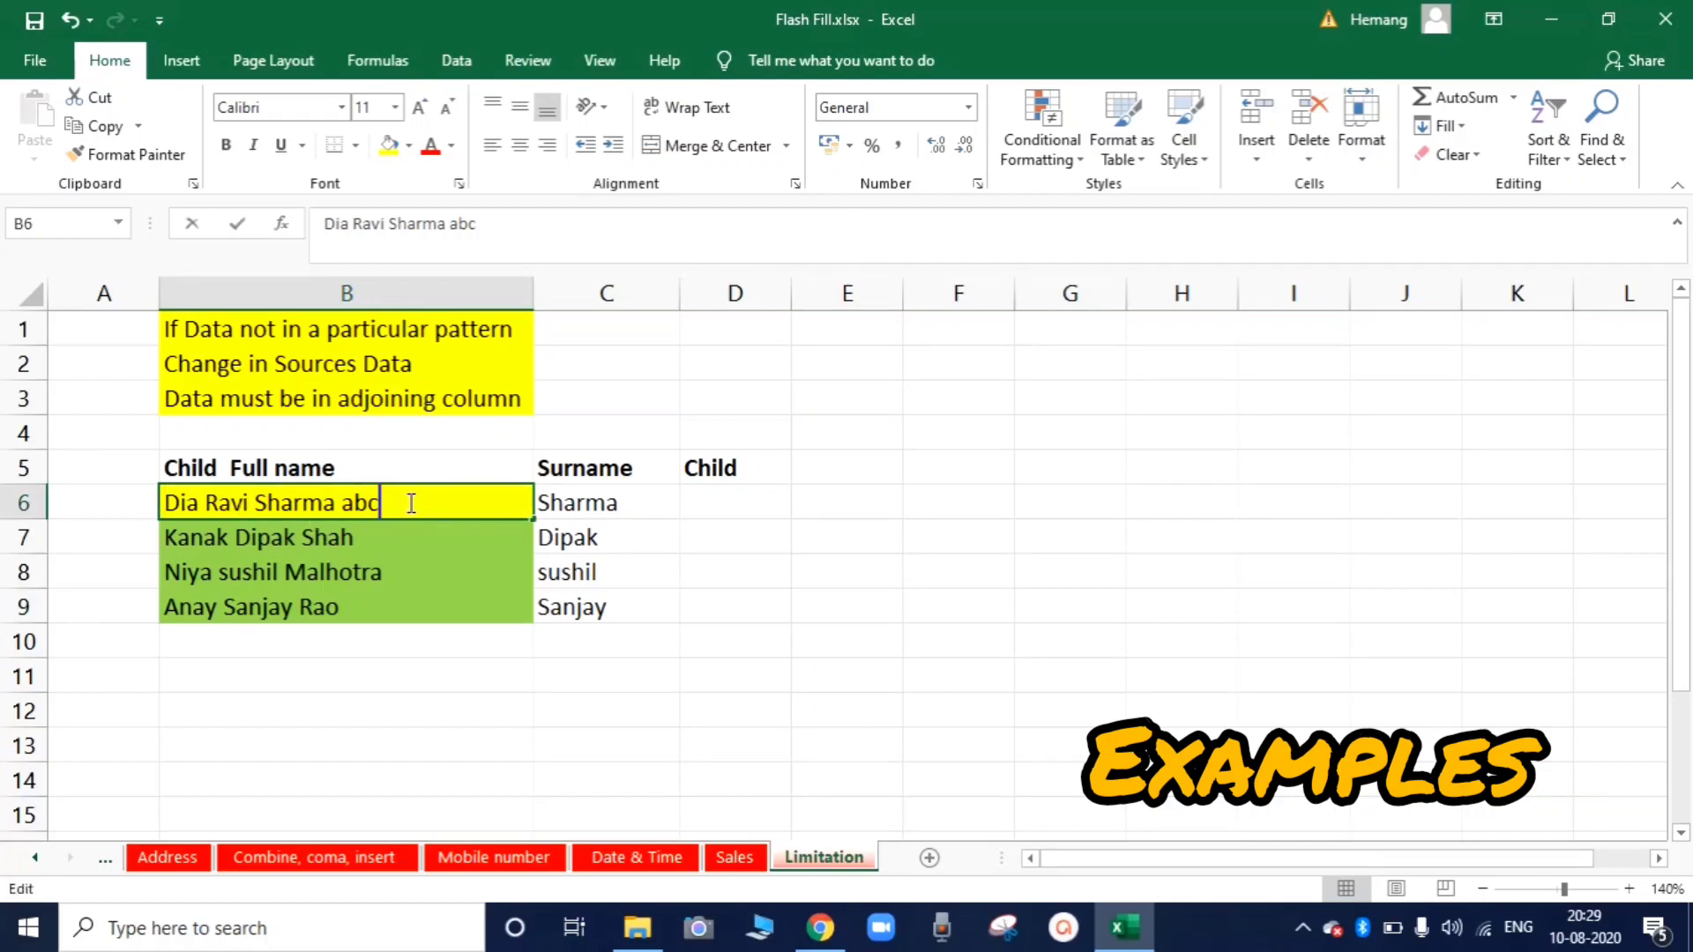
click(389, 546)
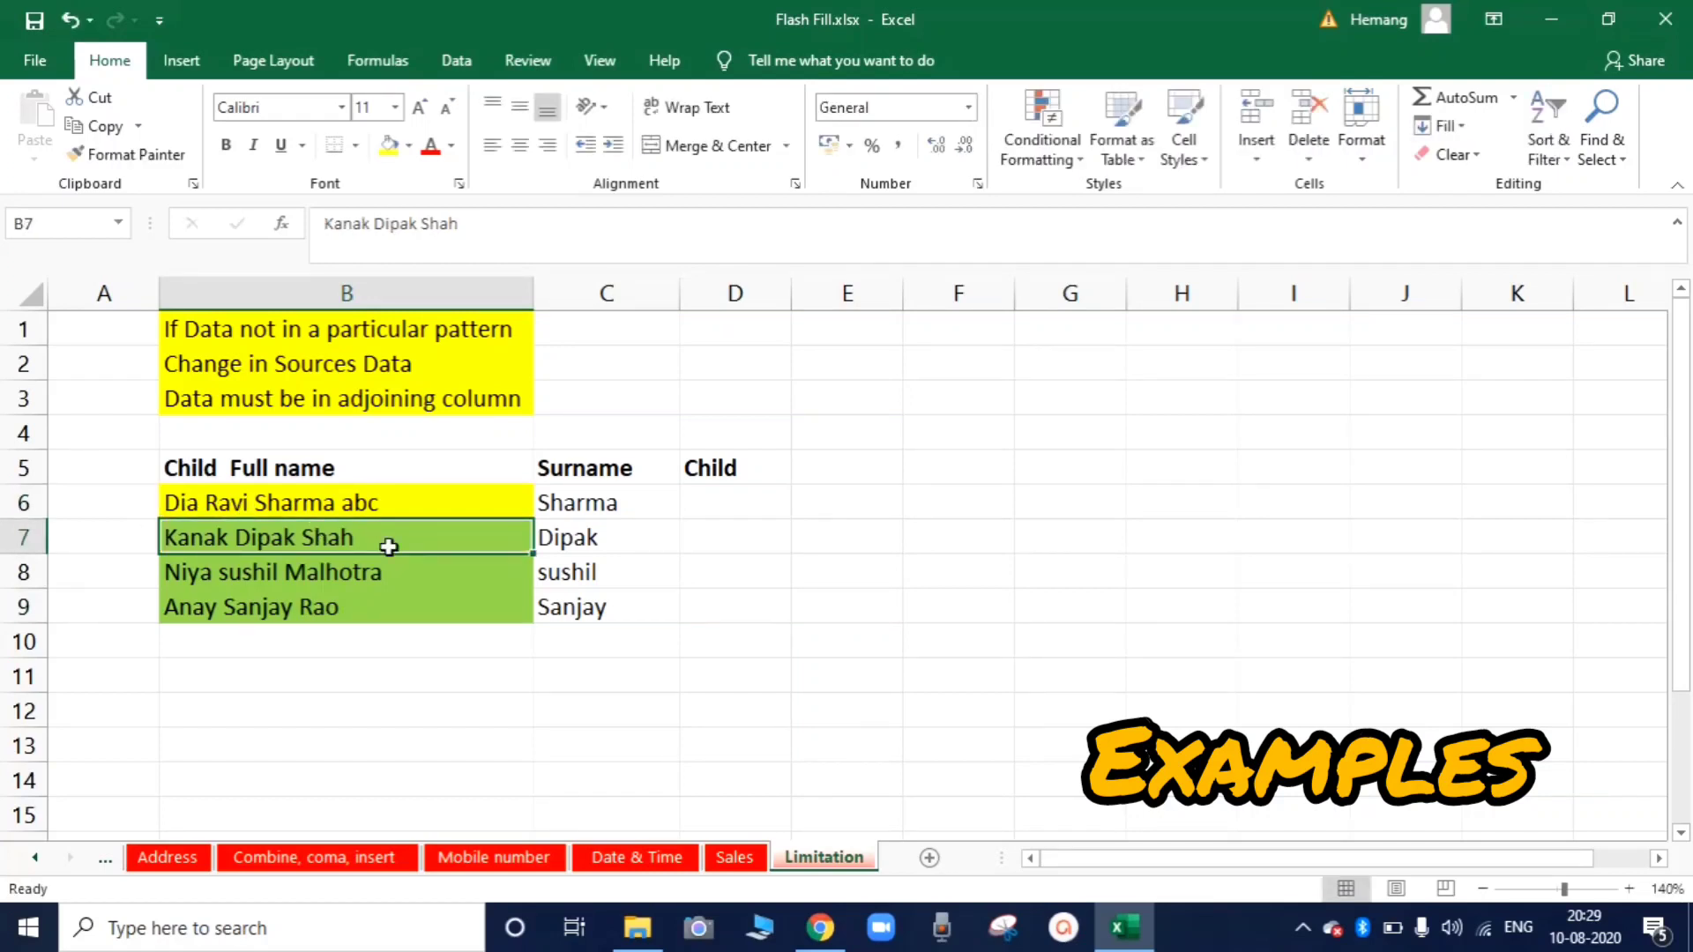
key(shift+Down)
key(shift+Down)
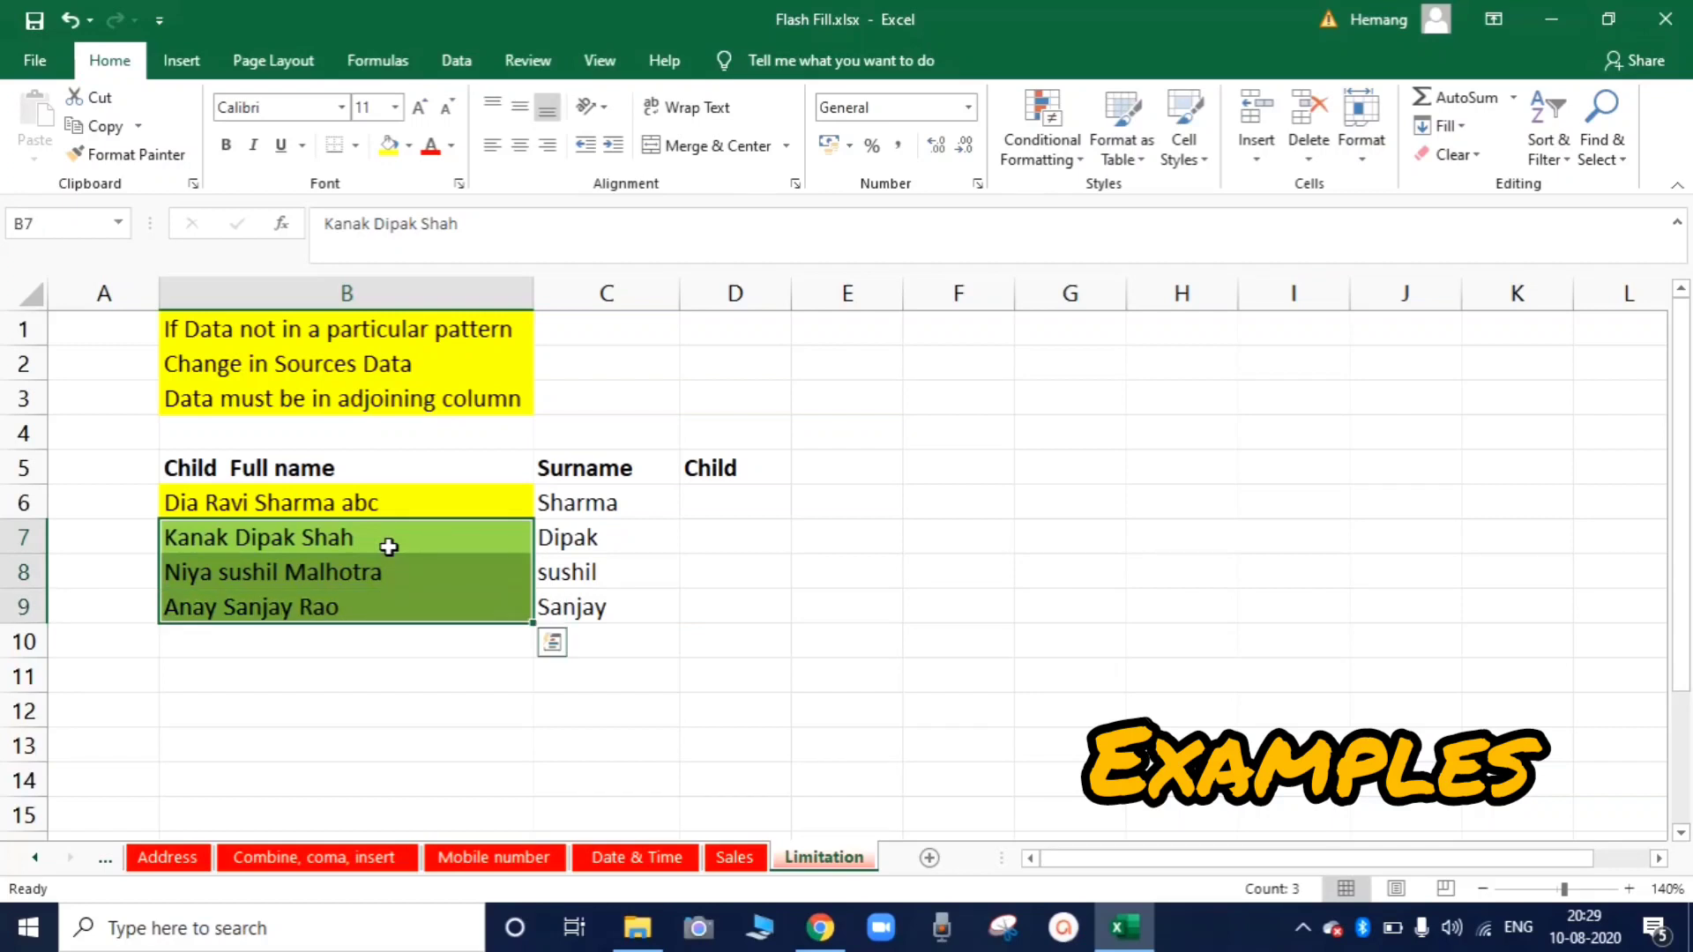
click(389, 547)
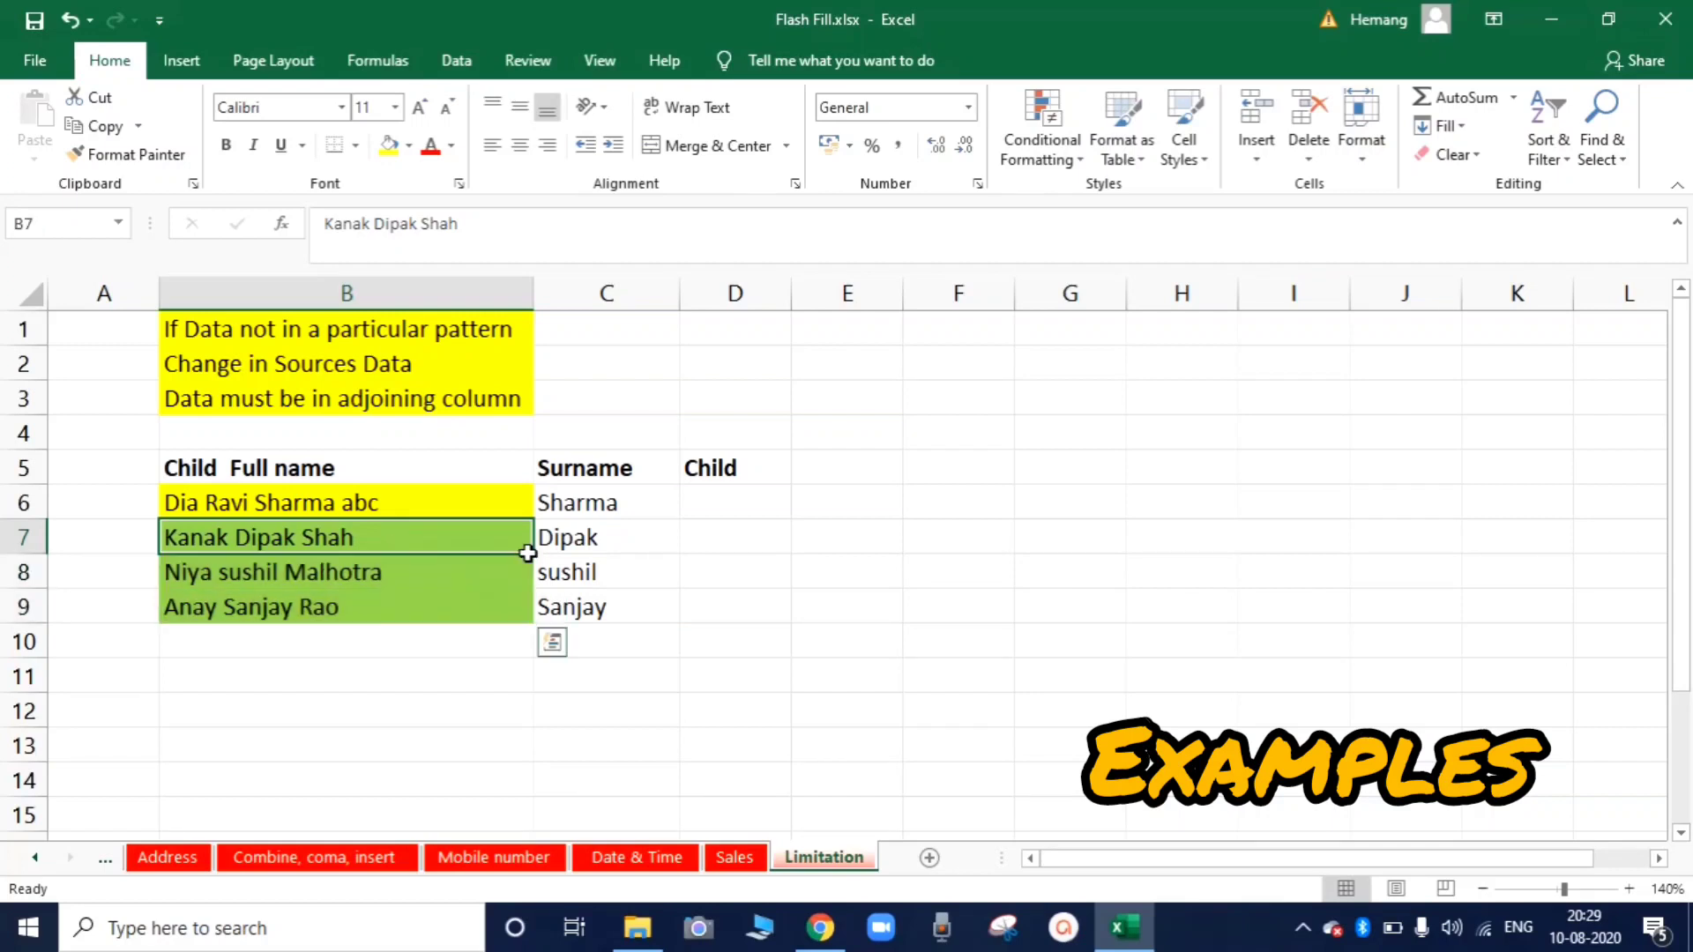
Clear the surnames in C7:C9, re-enter the first child's surname in C6, and Flash Fill the rest of the Surname column
click(598, 510)
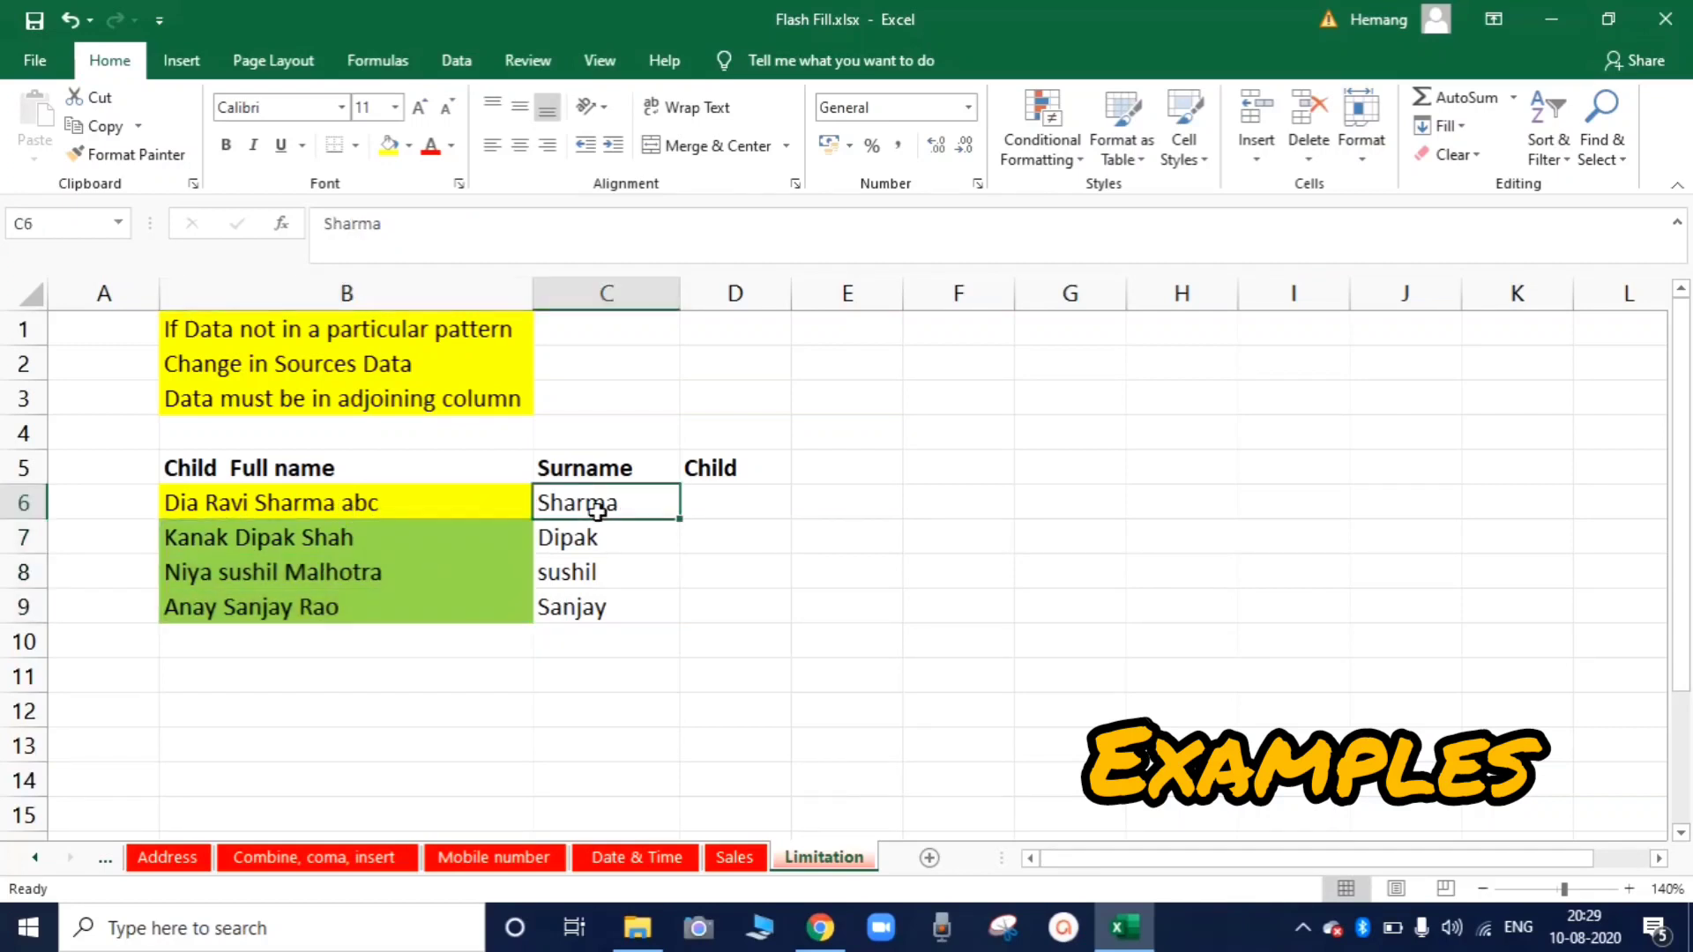
click(608, 537)
key(shift+Down)
key(shift+Down)
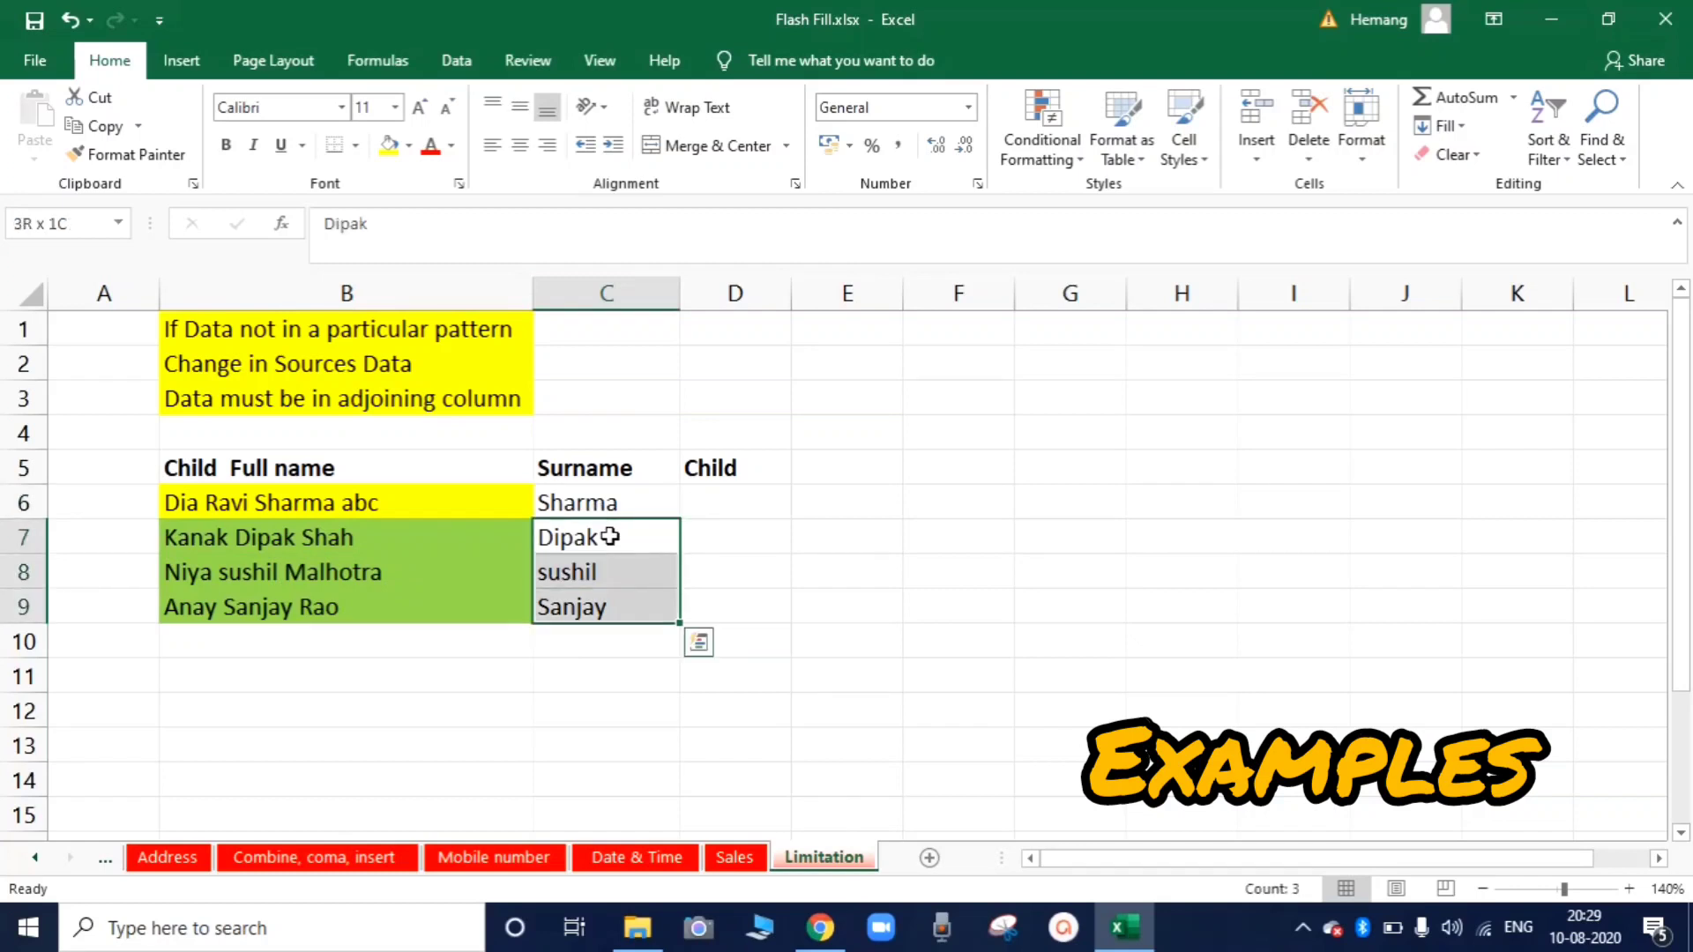
key(Delete)
click(629, 501)
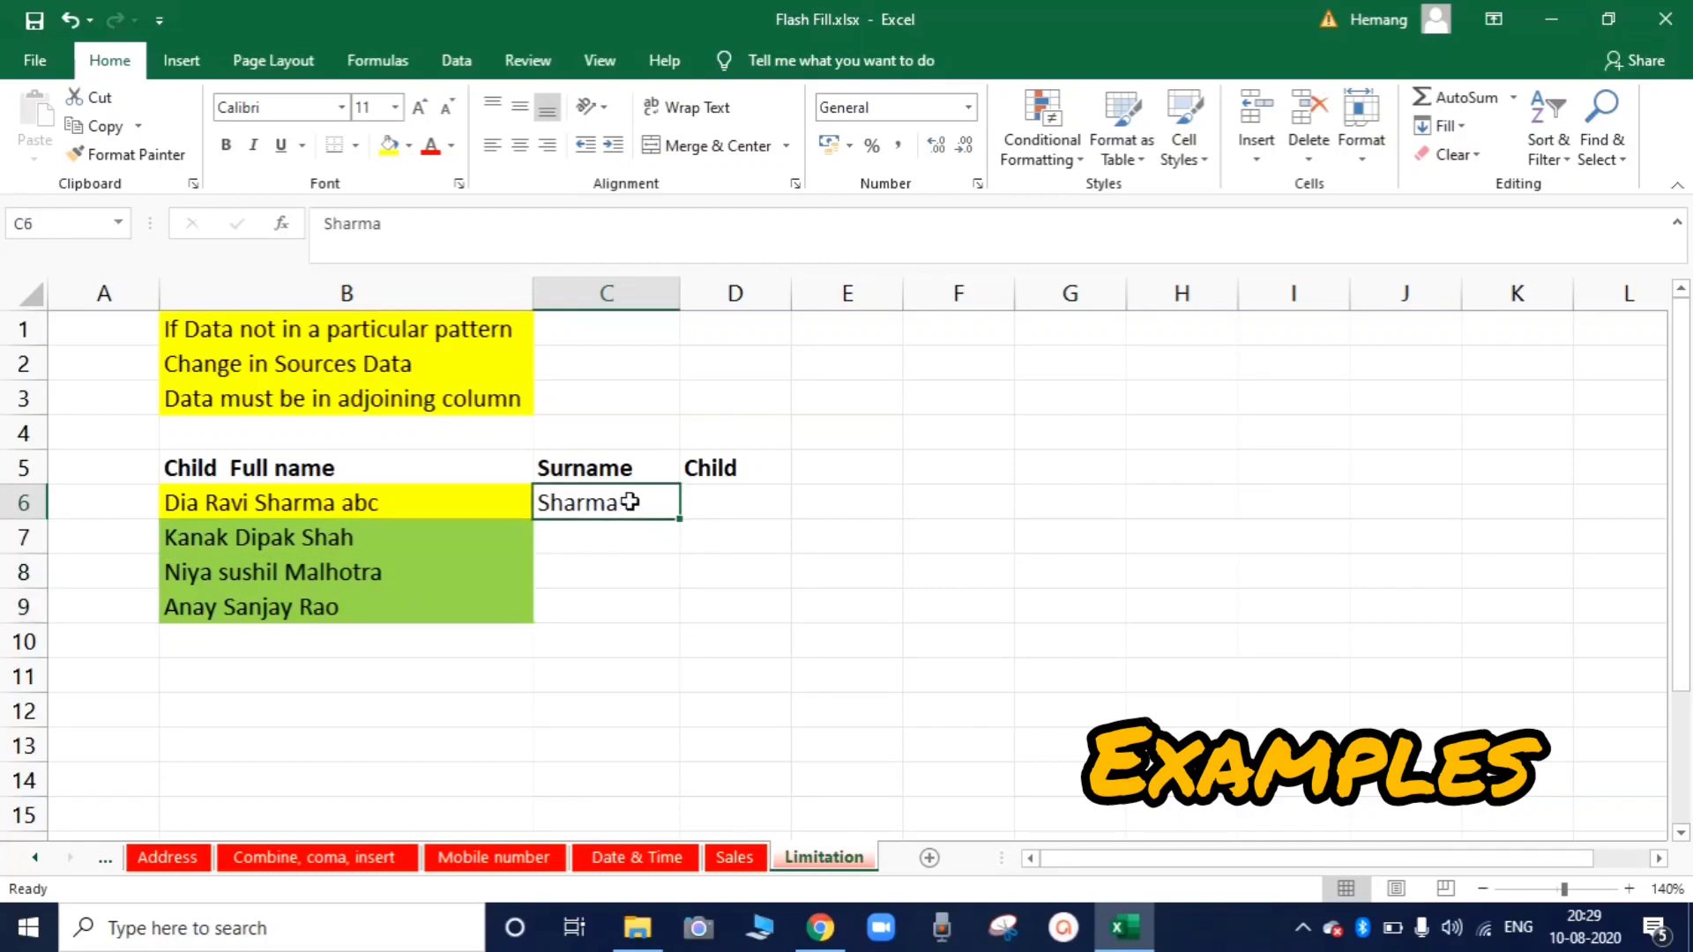
text(Sharma)
key(Return)
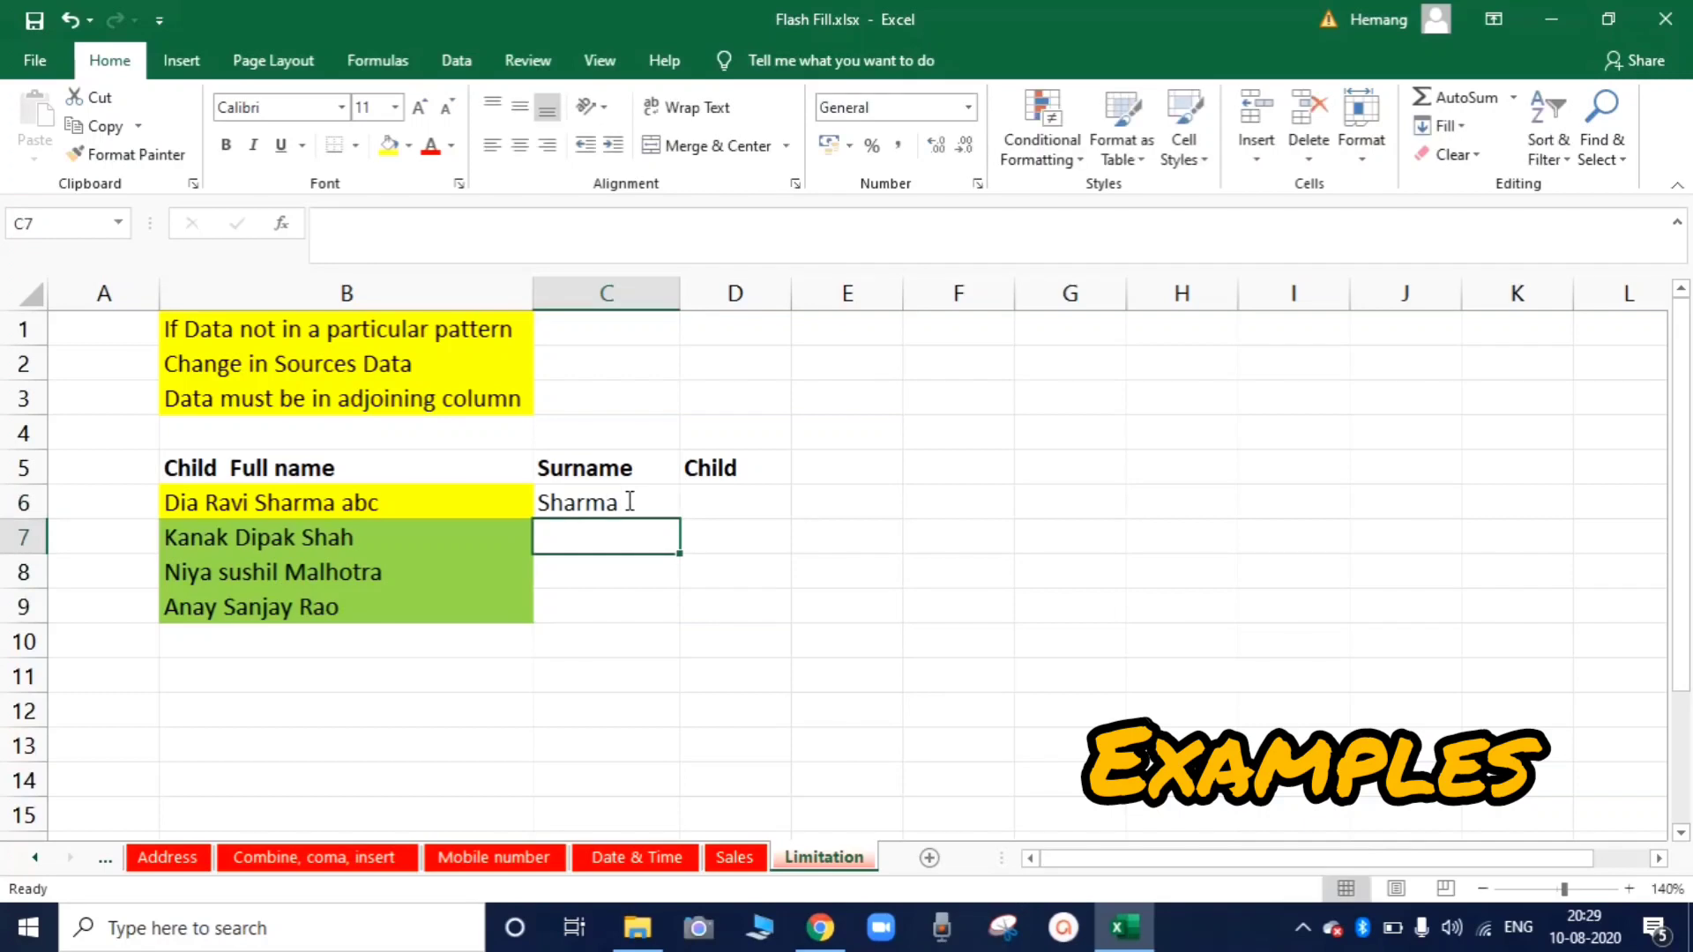
key(ctrl+e)
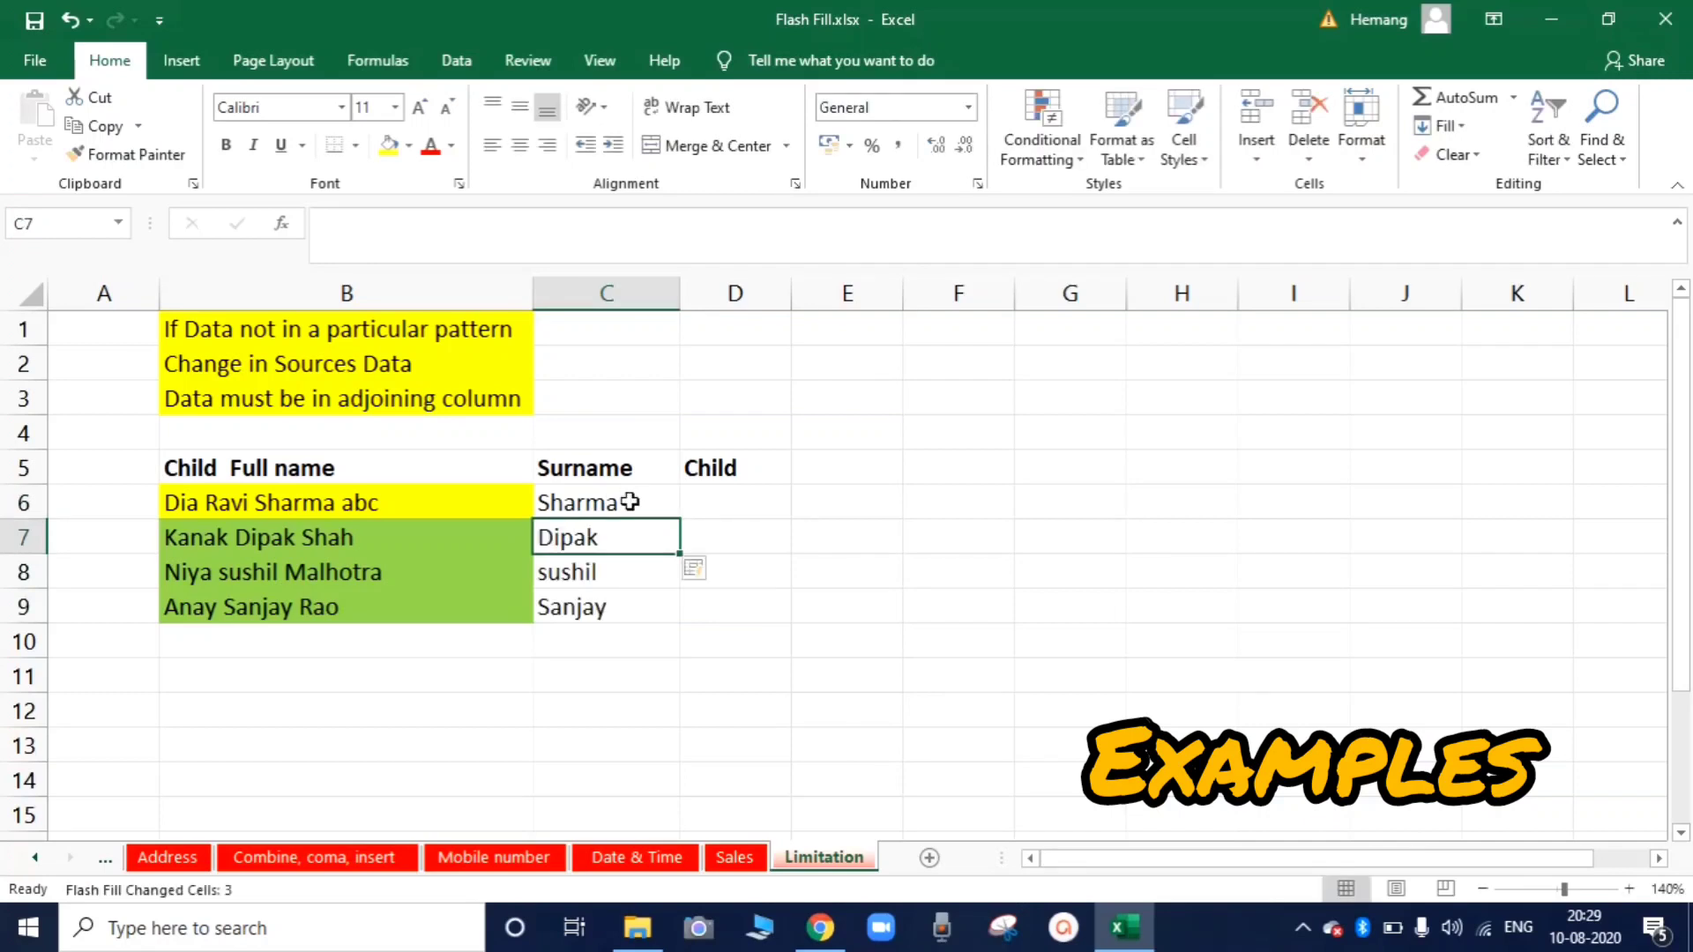
Compare the surnames filled in C7:C9 with the name patterns in B6:B9
drag(590, 566, 589, 567)
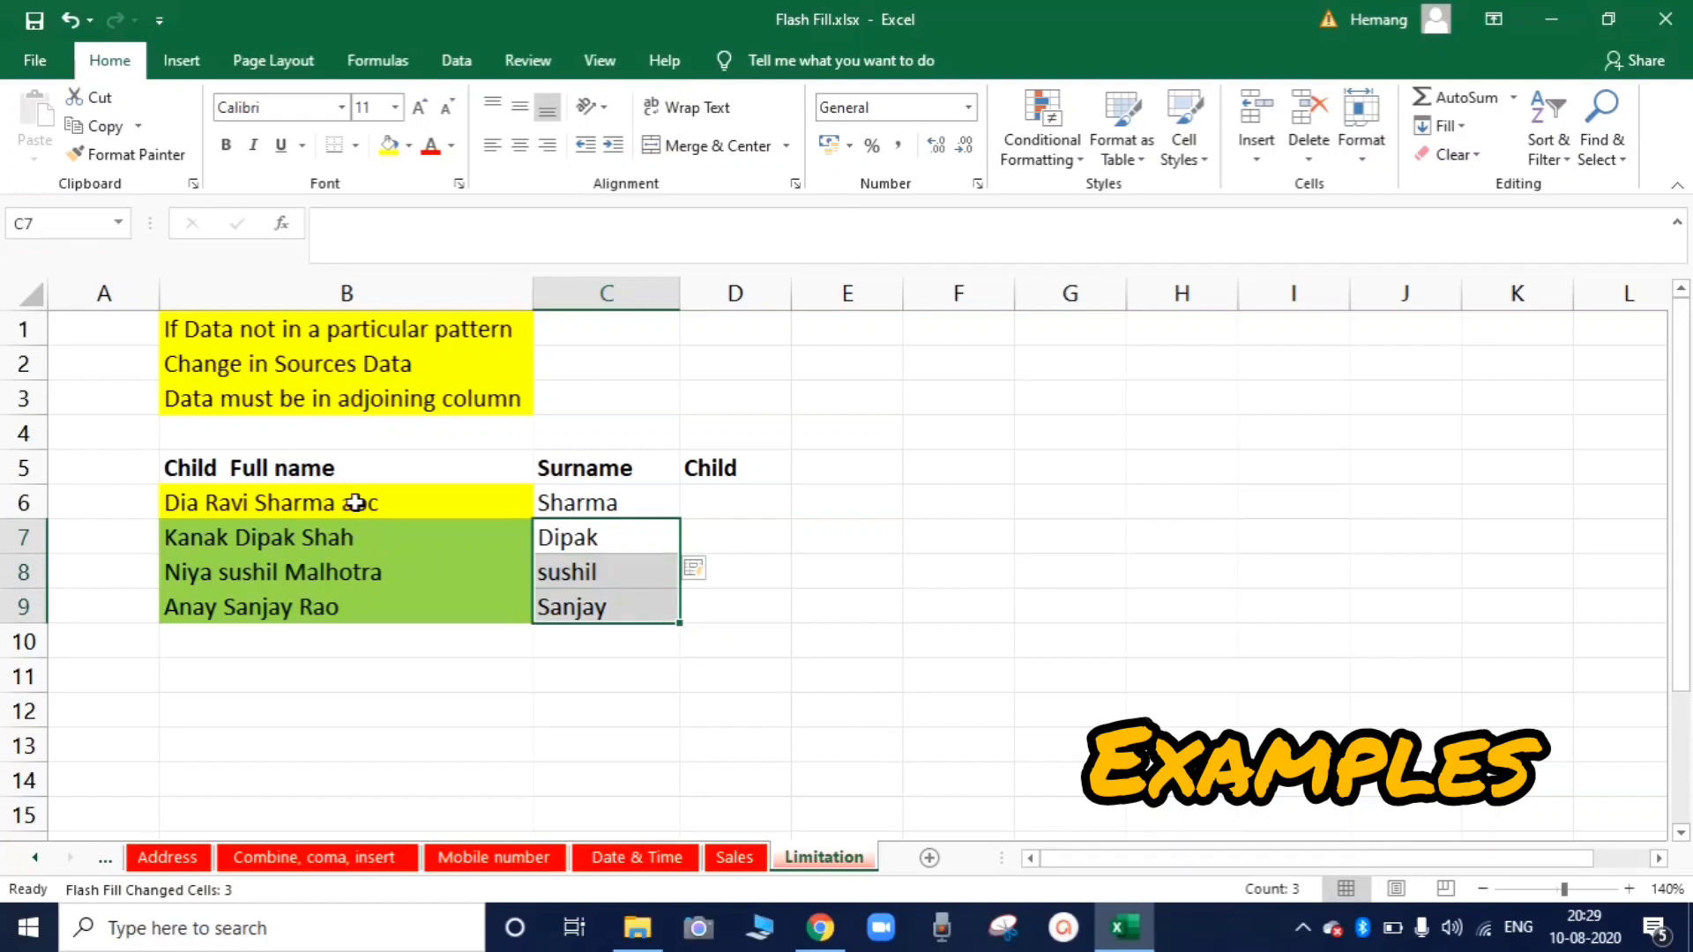
click(355, 502)
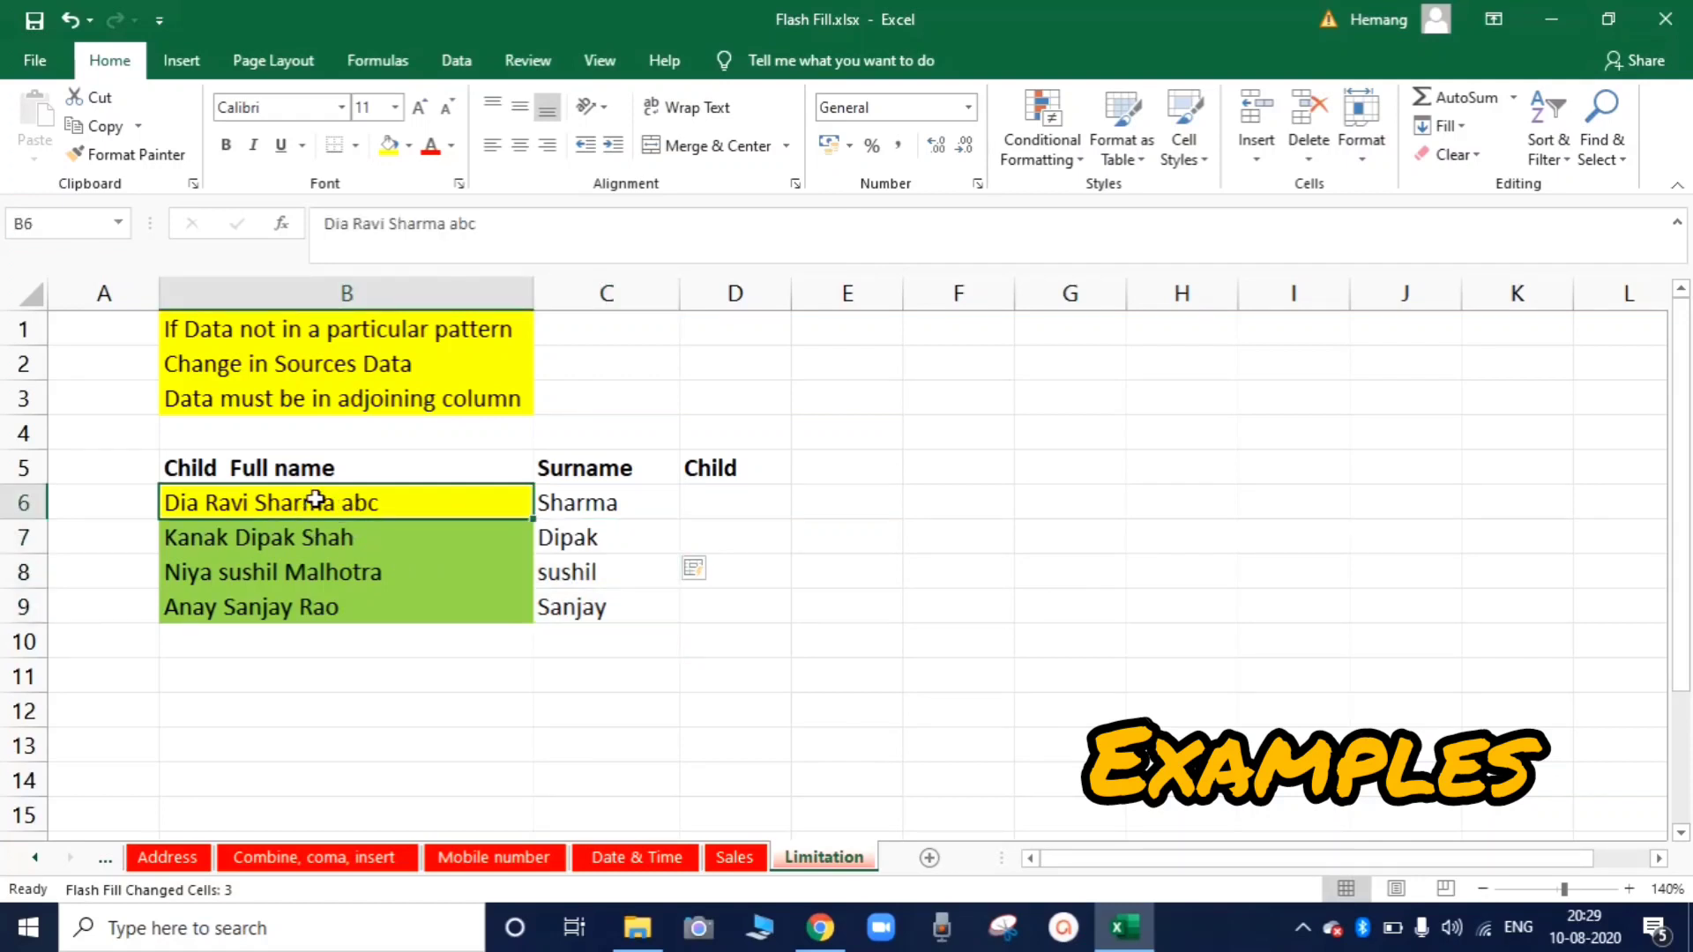
double_click(379, 503)
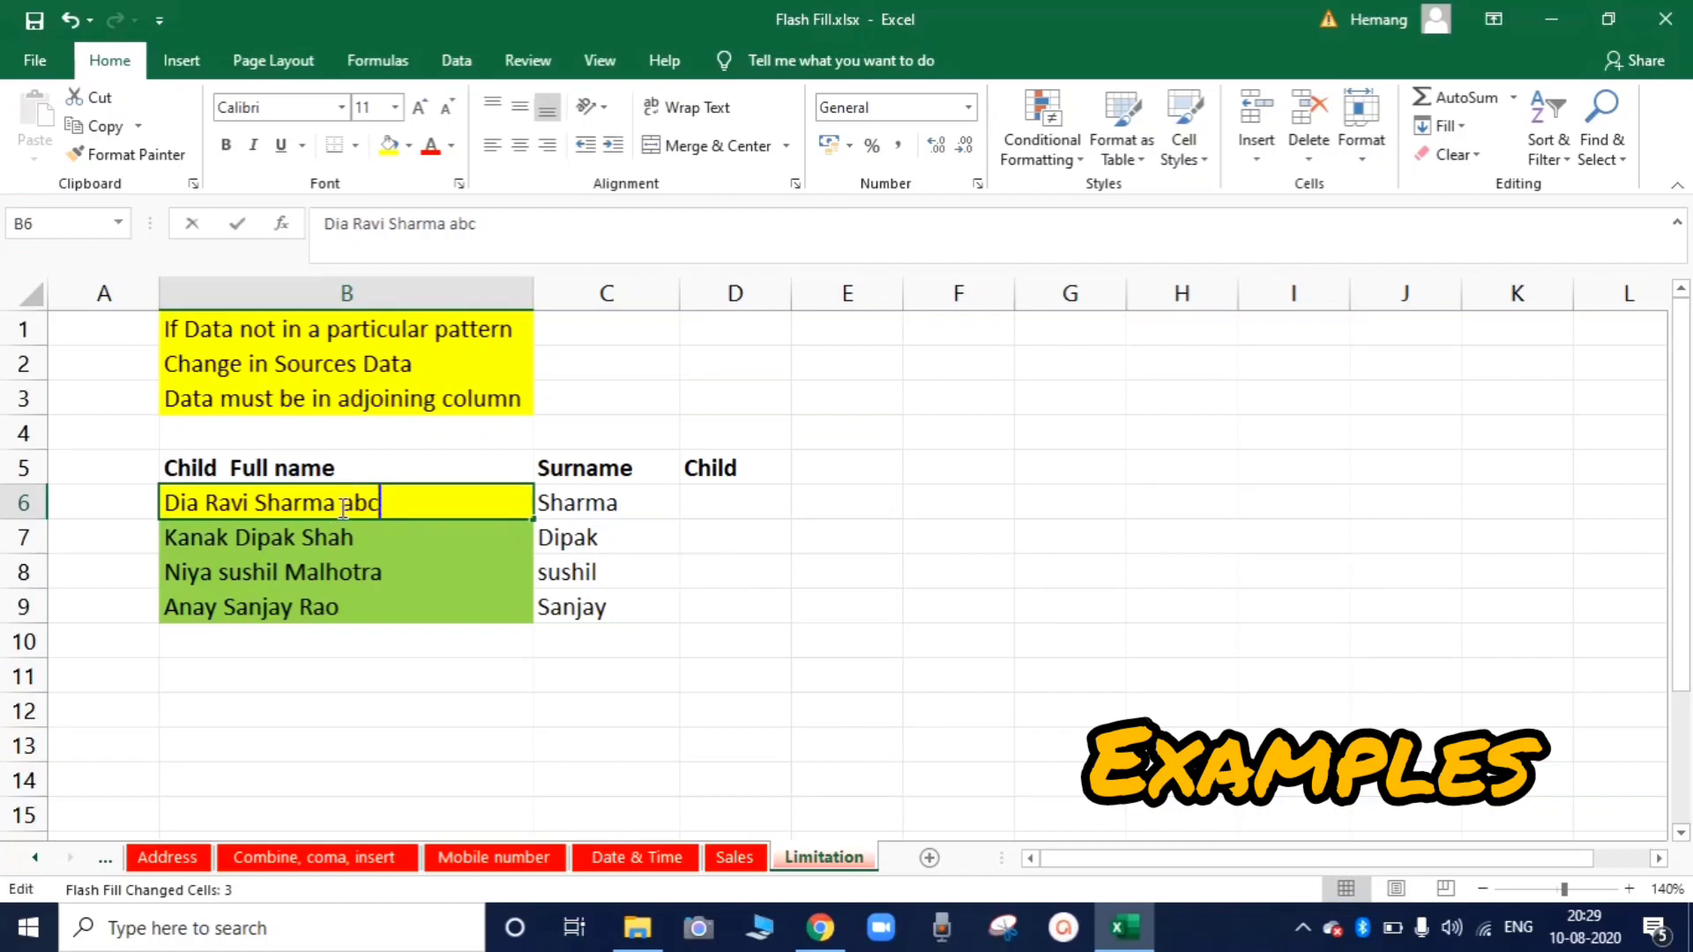
click(283, 503)
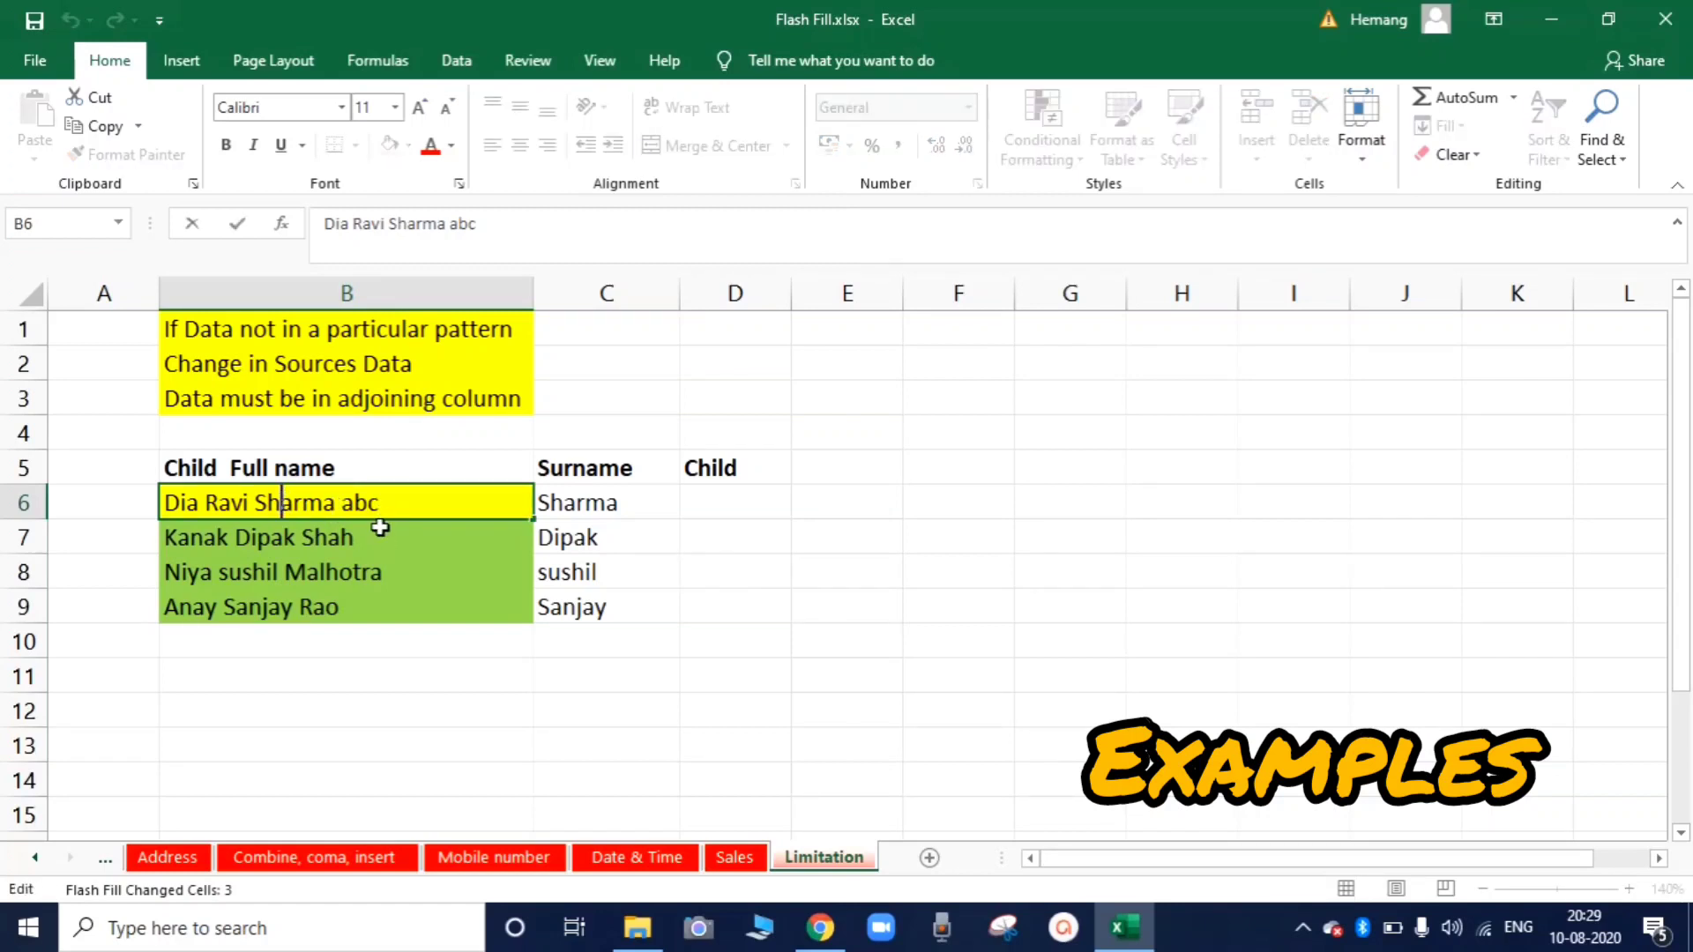
click(310, 548)
click(333, 572)
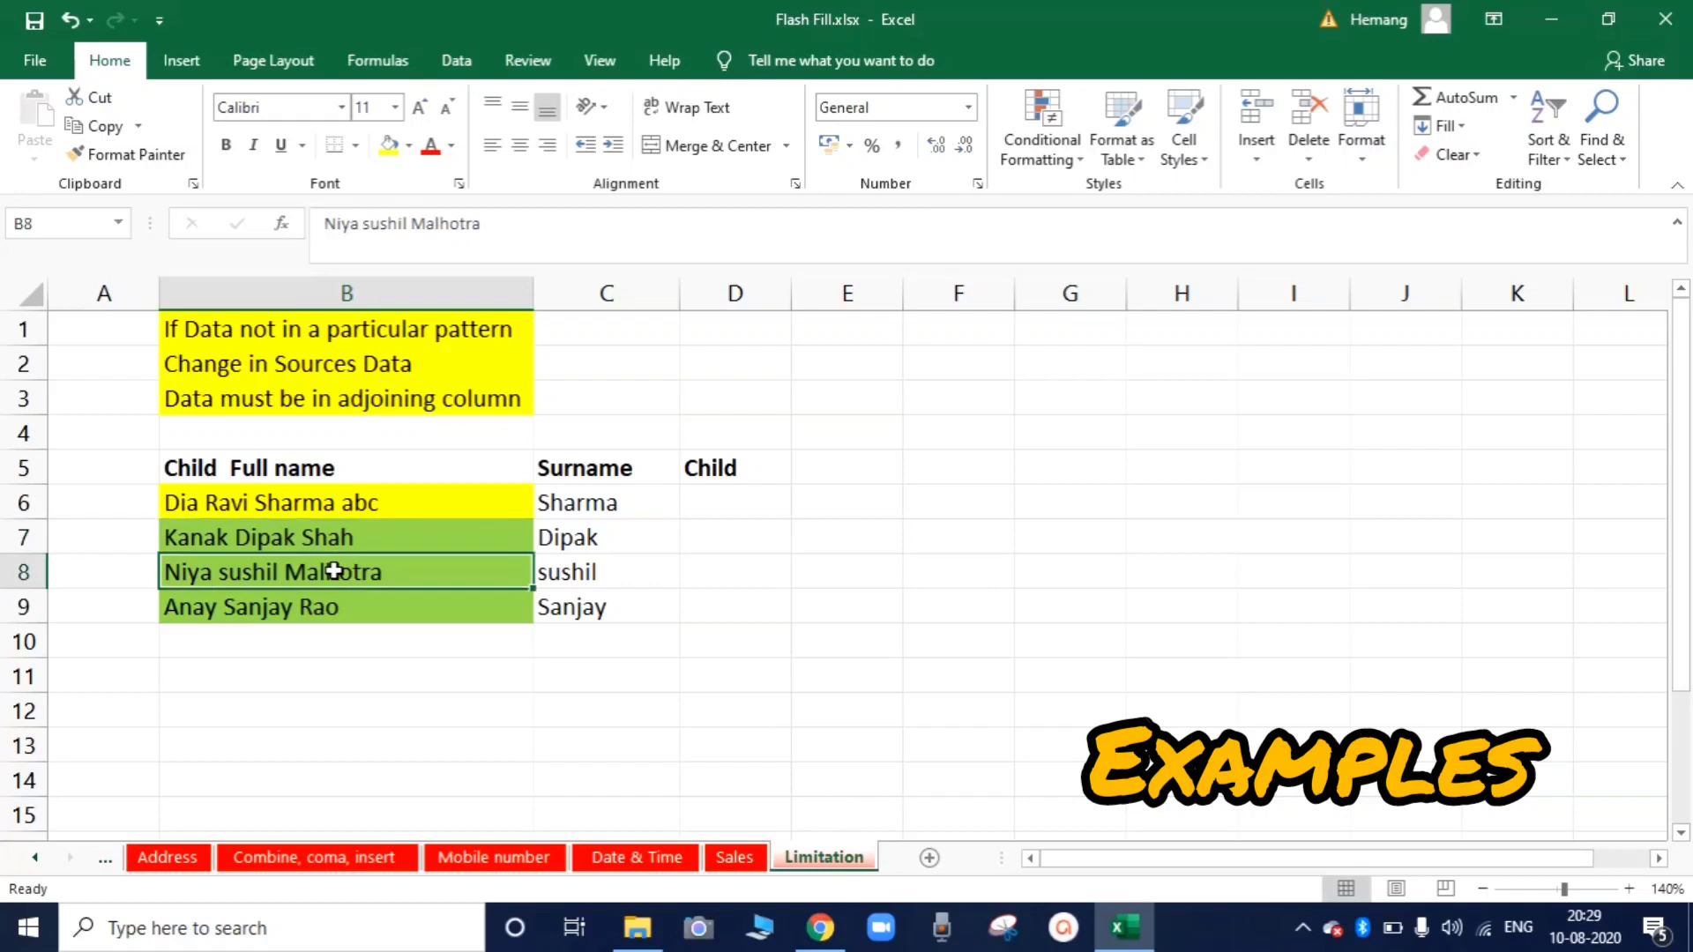
click(375, 605)
Clear the incorrect surnames from C7:C9 in the Surname column
click(586, 534)
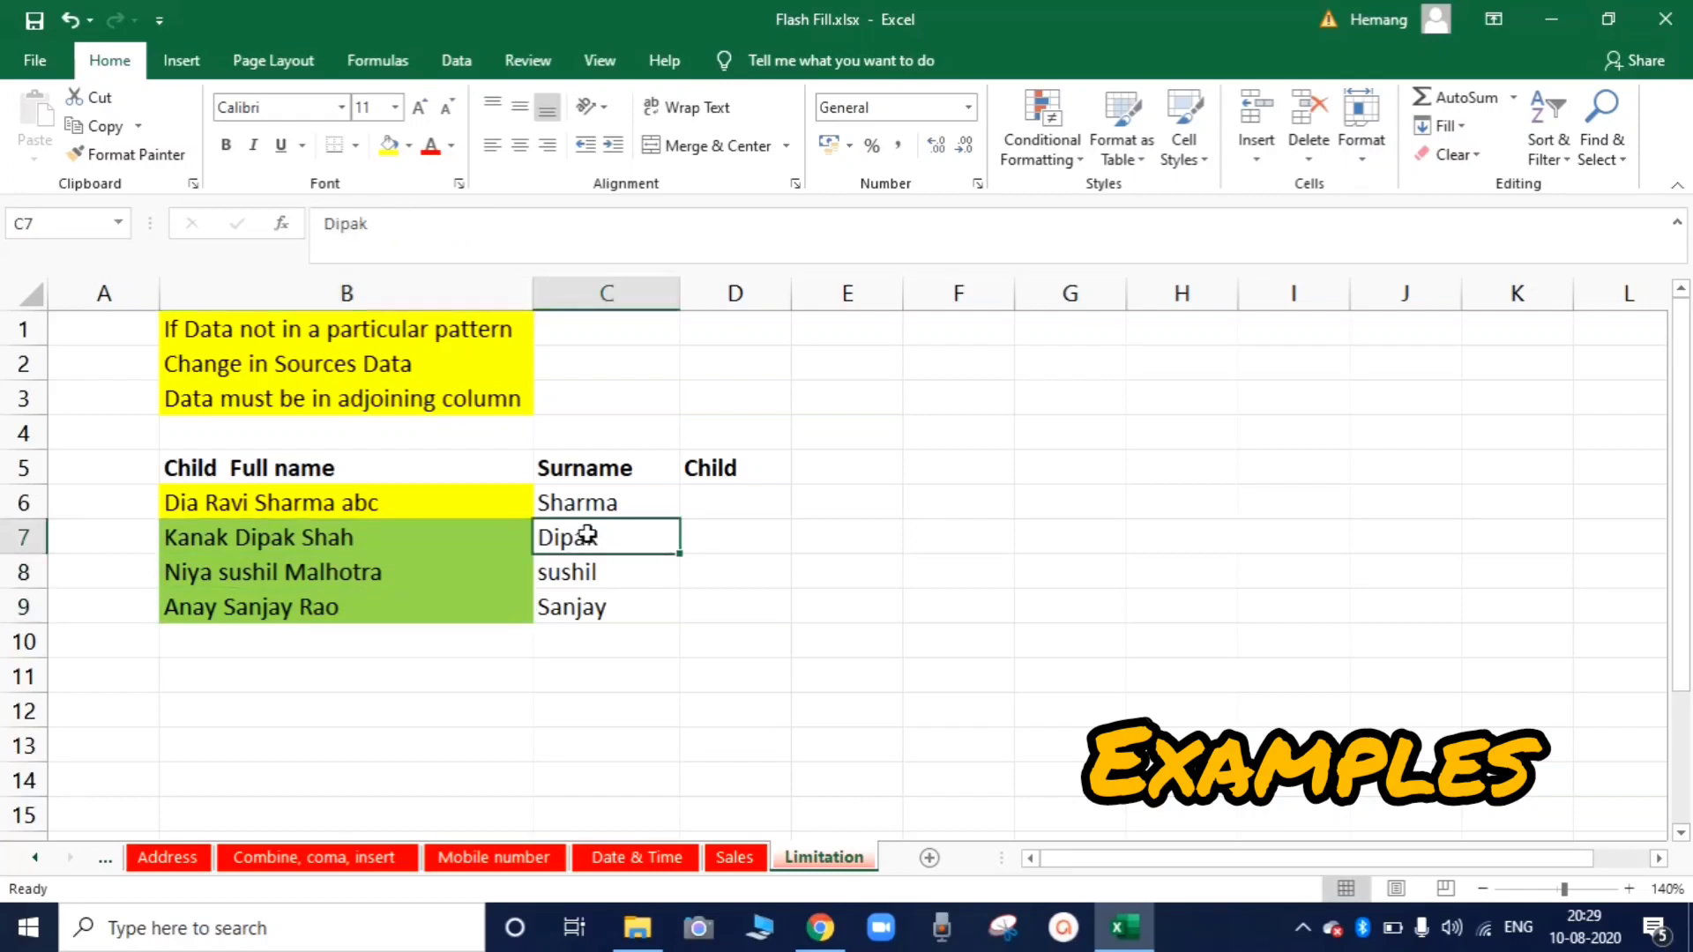
key(shift+Down)
key(shift+Down)
key(Delete)
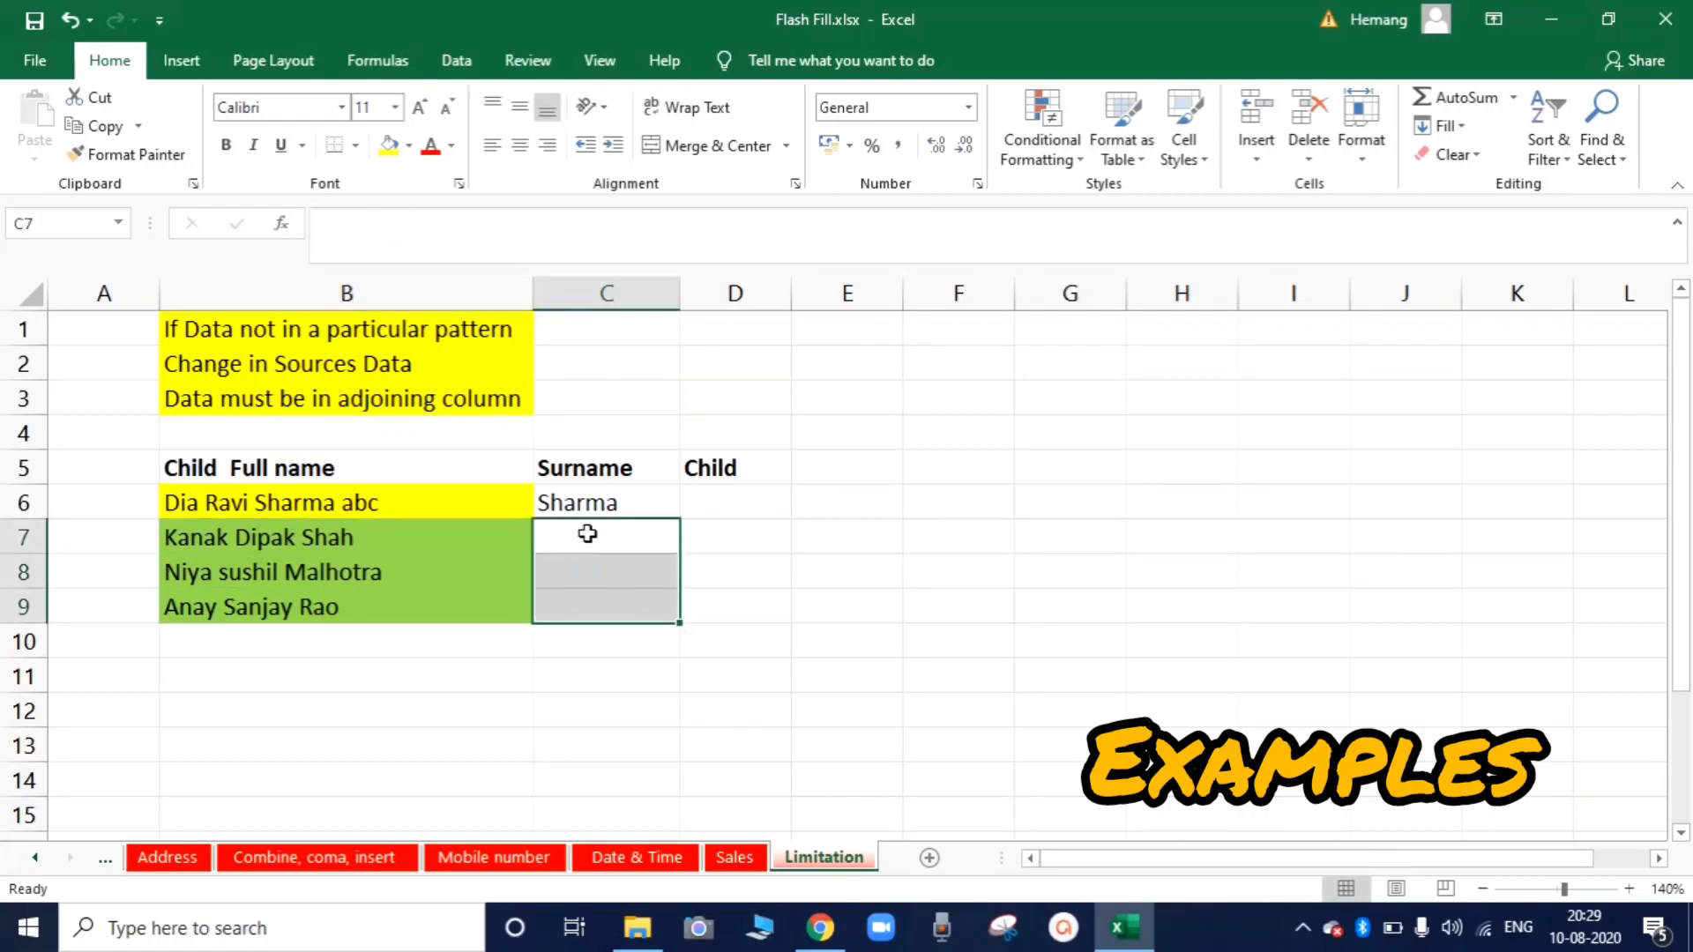
Enter the second child's surname in C7 as another example and Flash Fill the remaining Surname cells
click(587, 533)
text(Sah)
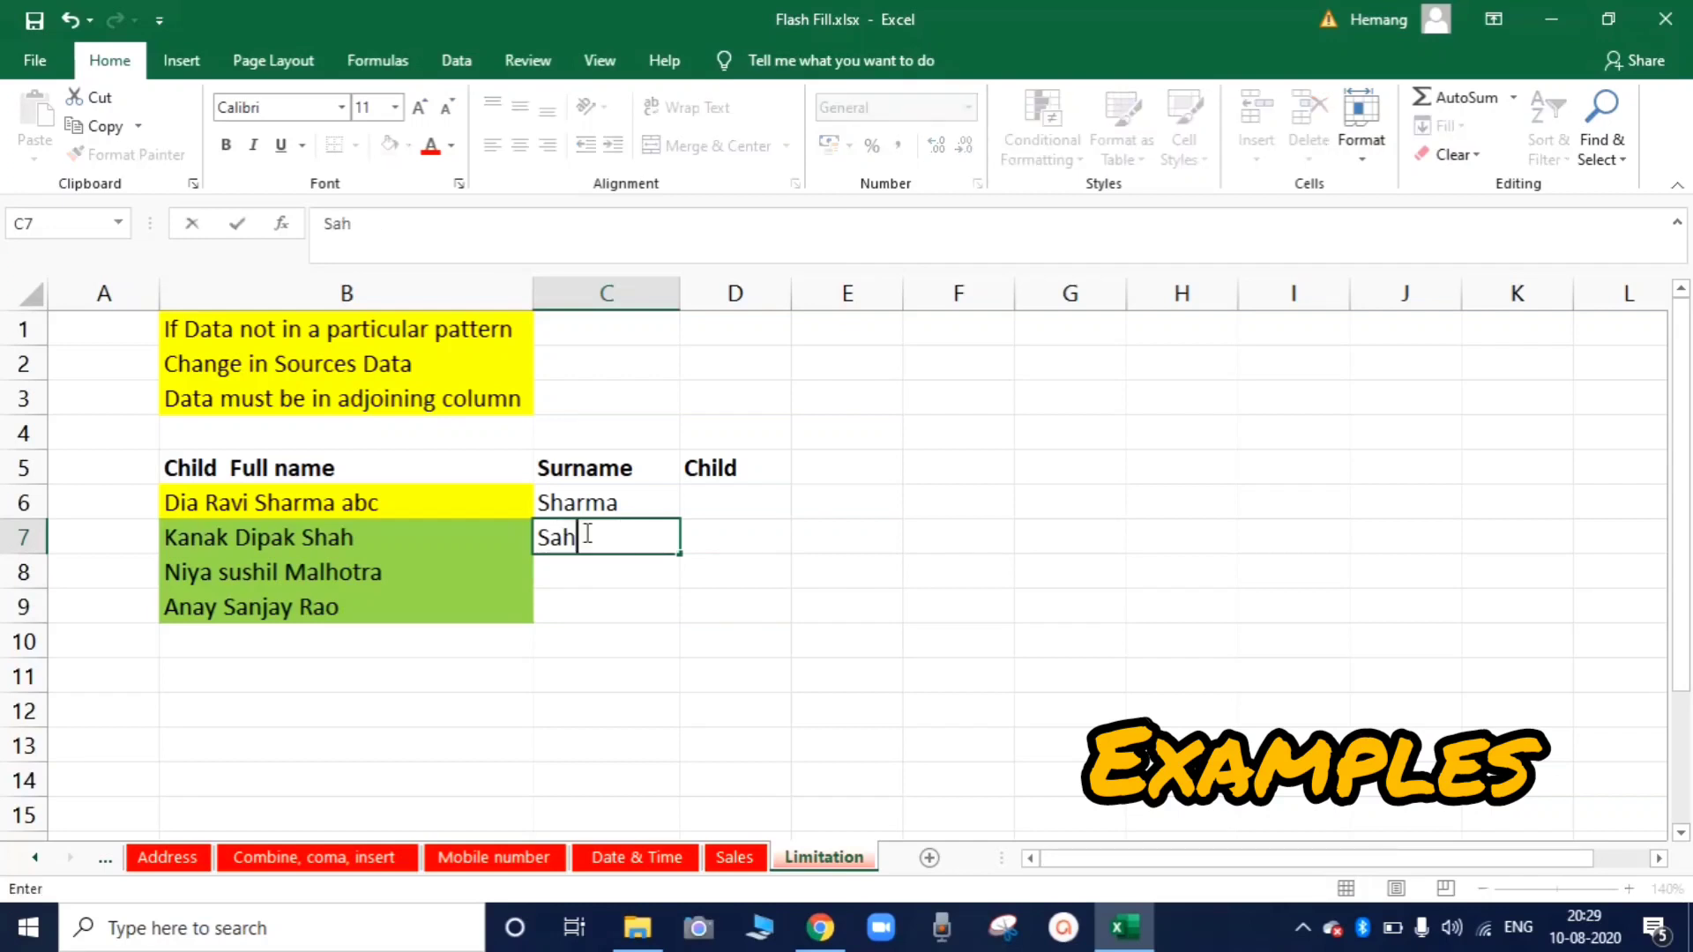
key(BackSpace)
key(BackSpace)
text(hah)
key(Return)
key(ctrl+e)
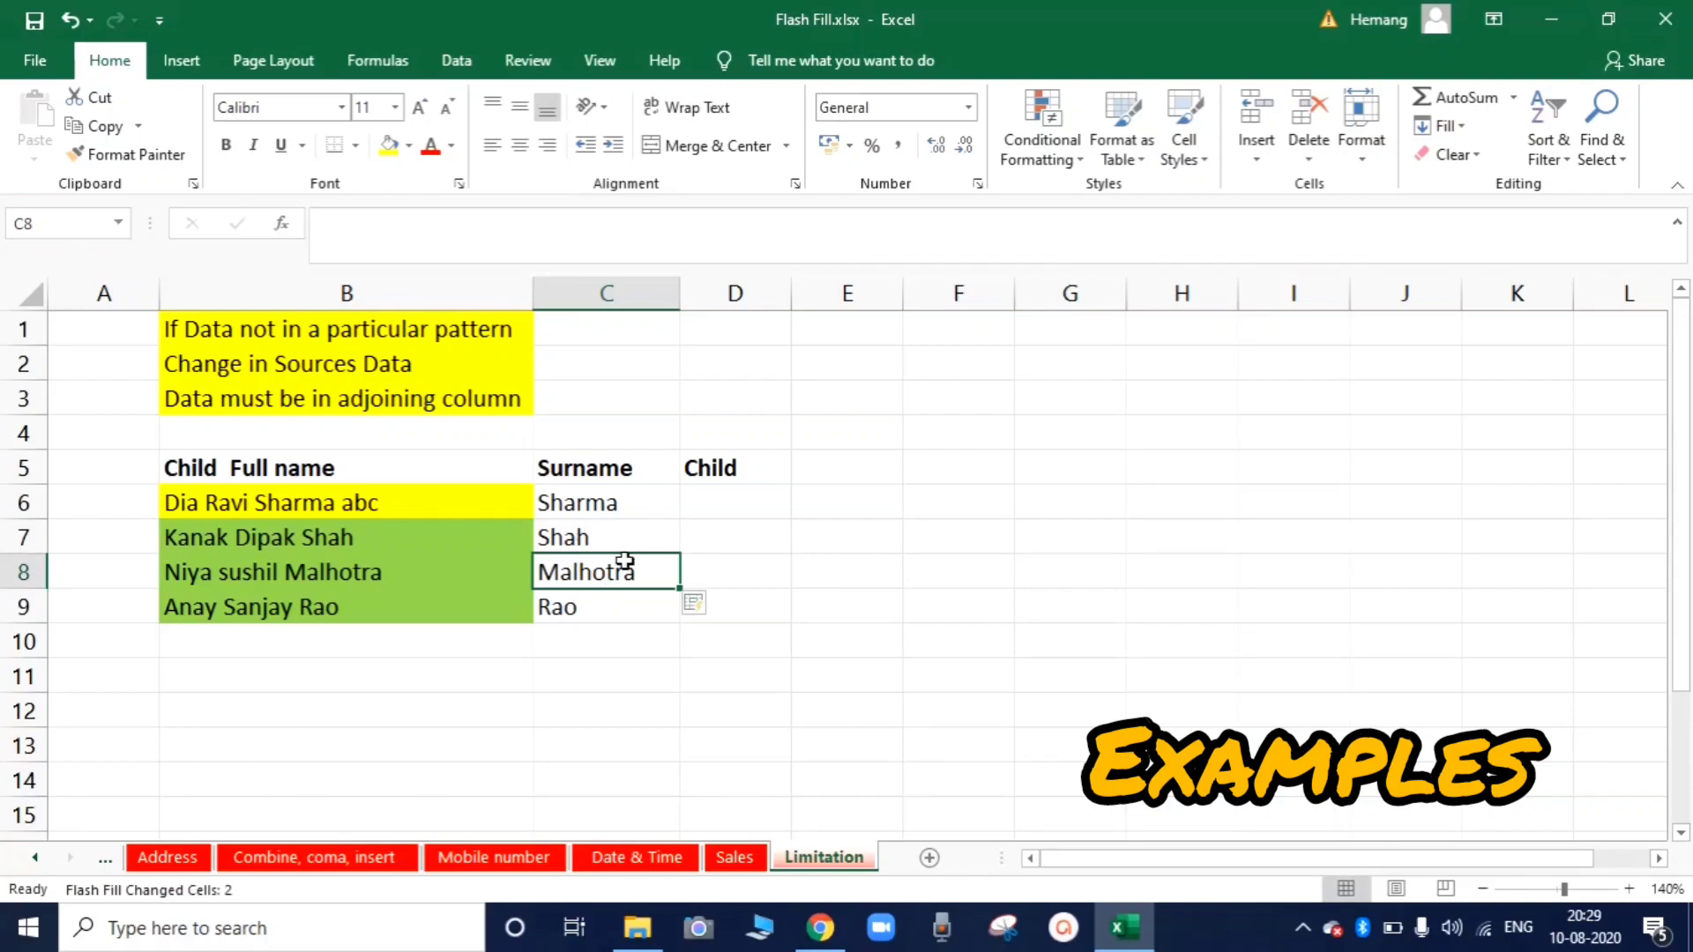
Change the surname within the first child's full name in B6 and check the extracted surname in C6
click(742, 500)
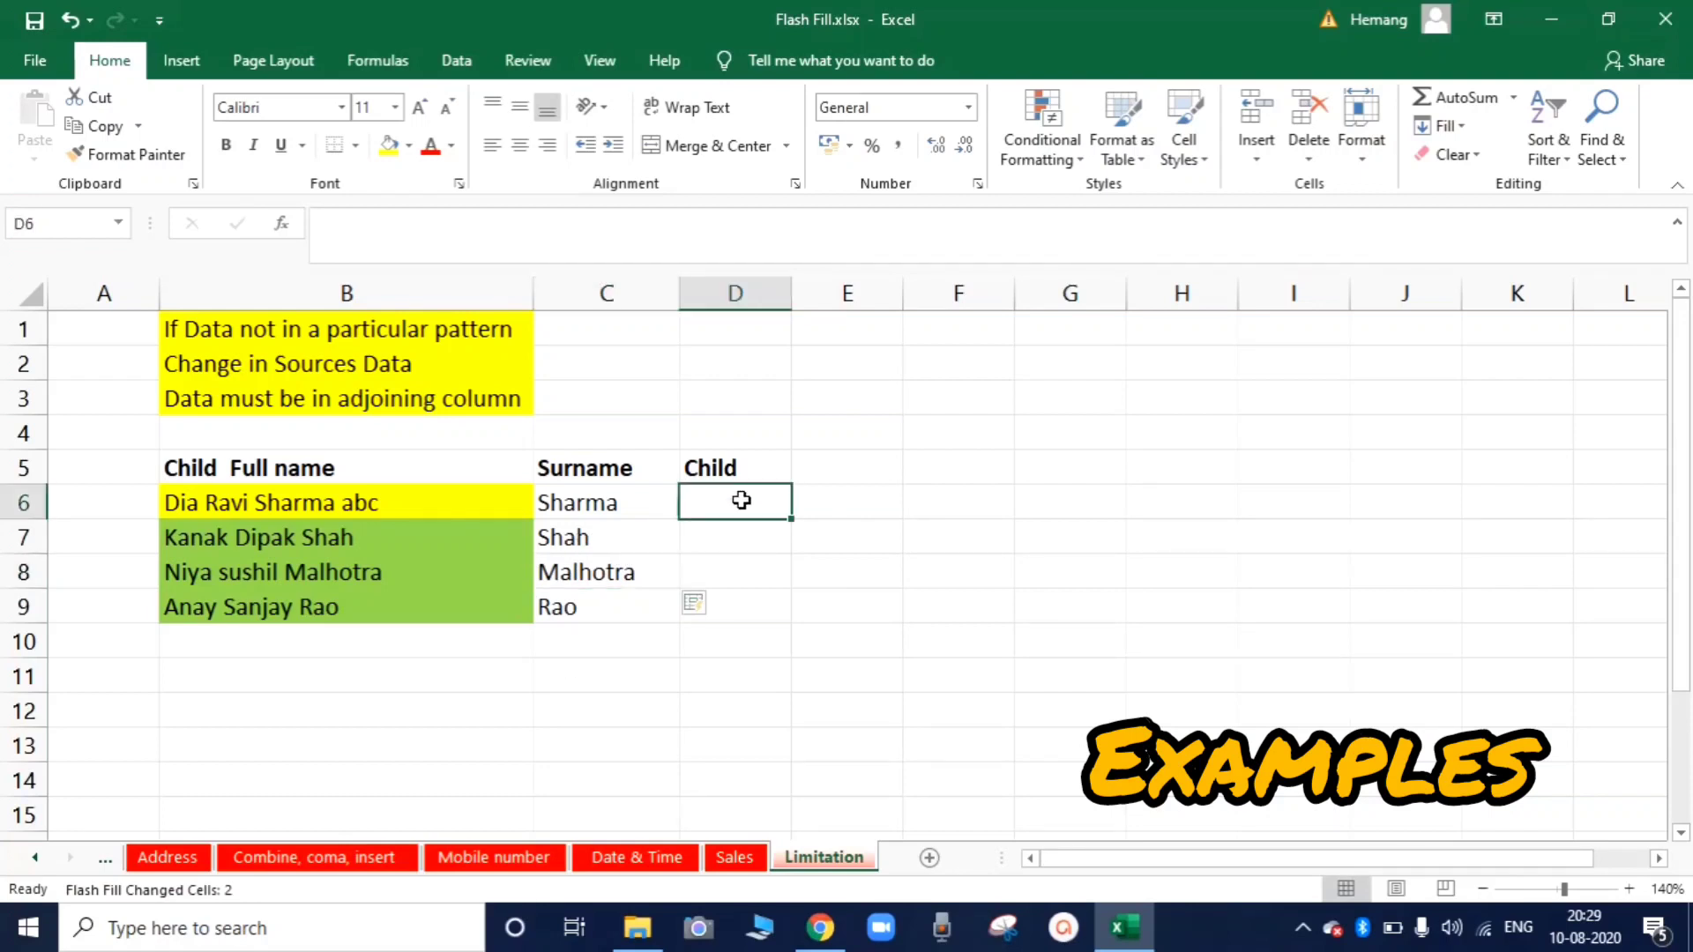
click(289, 507)
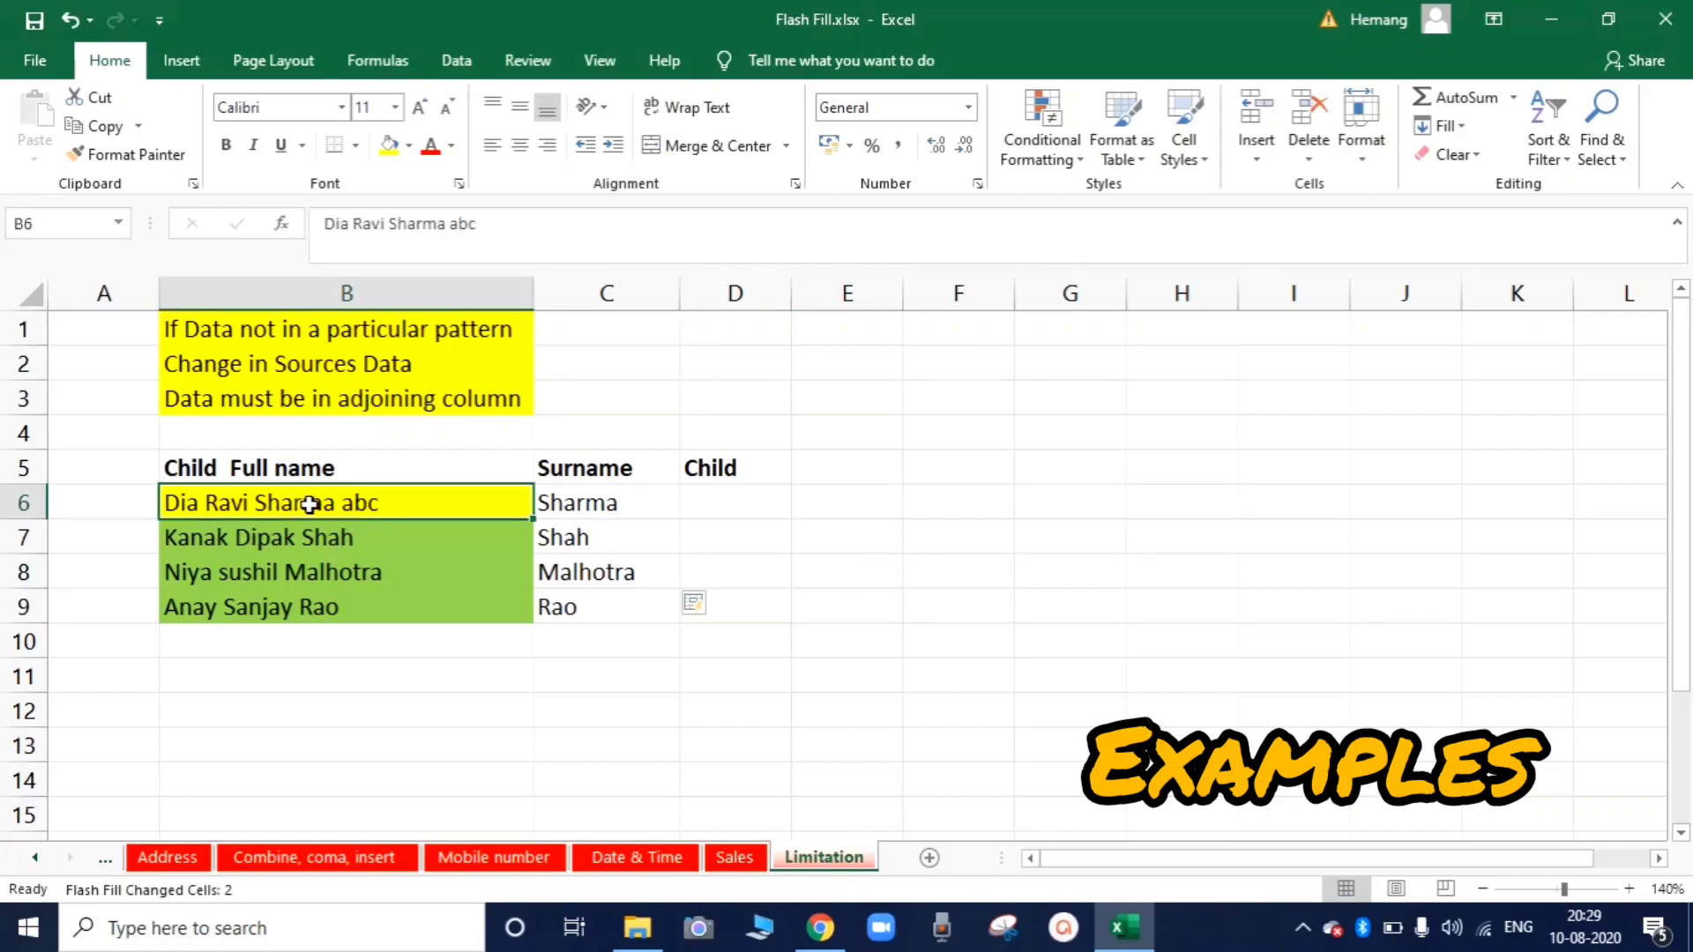
double_click(331, 503)
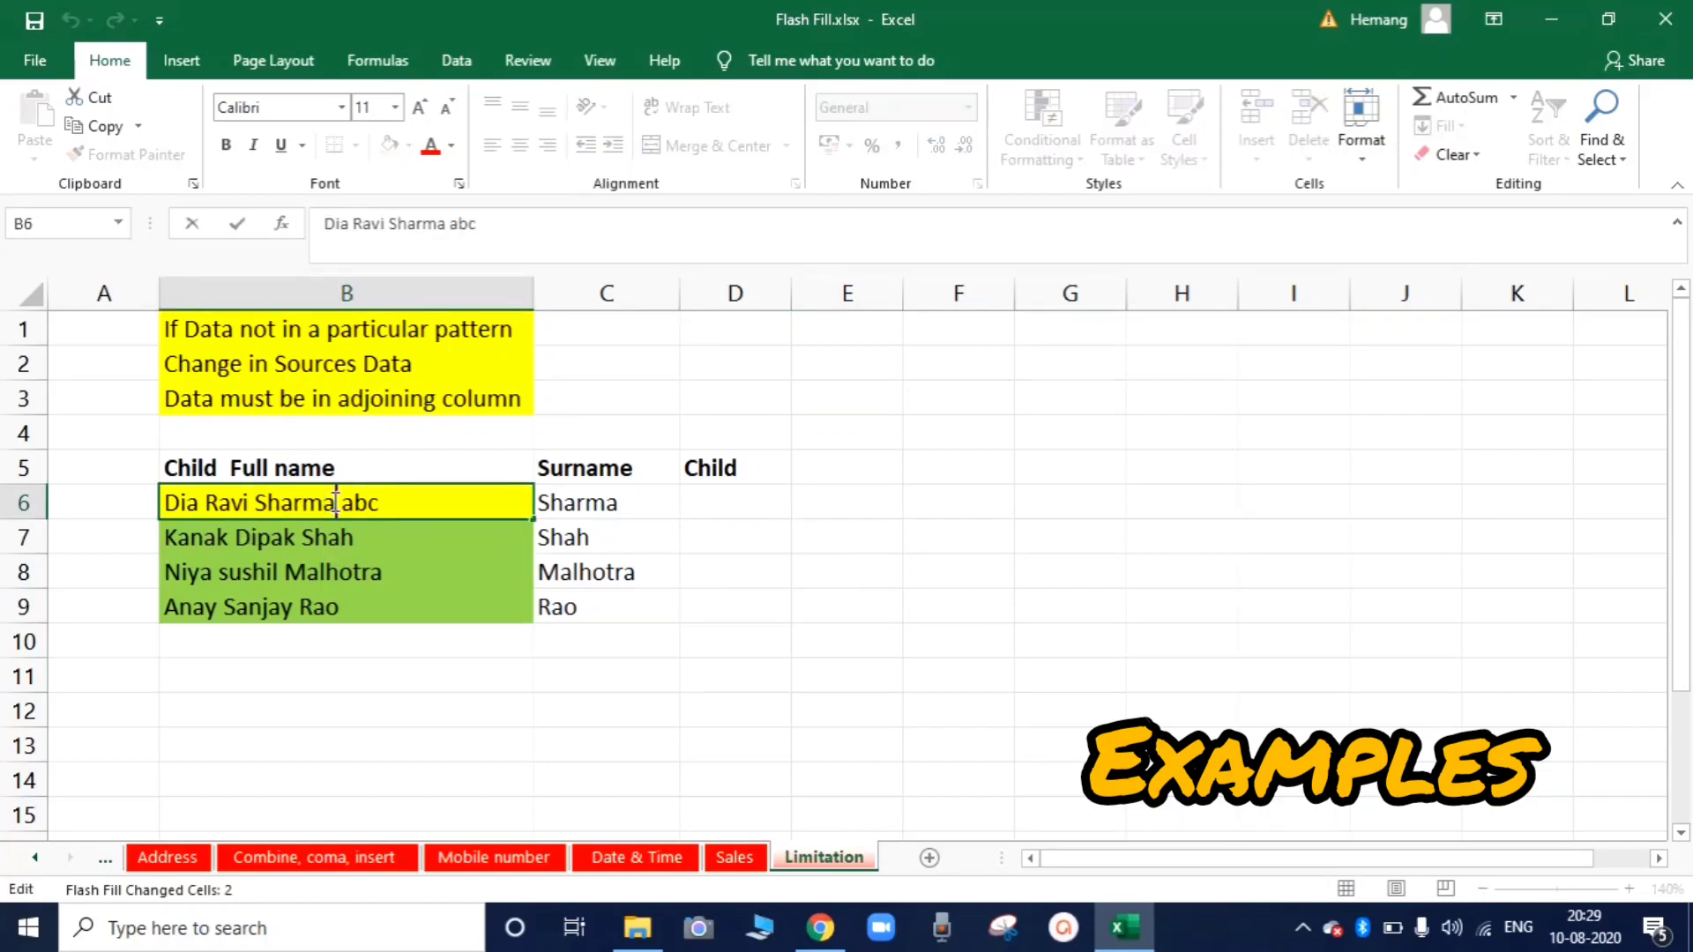
key(BackSpace)
key(BackSpace)
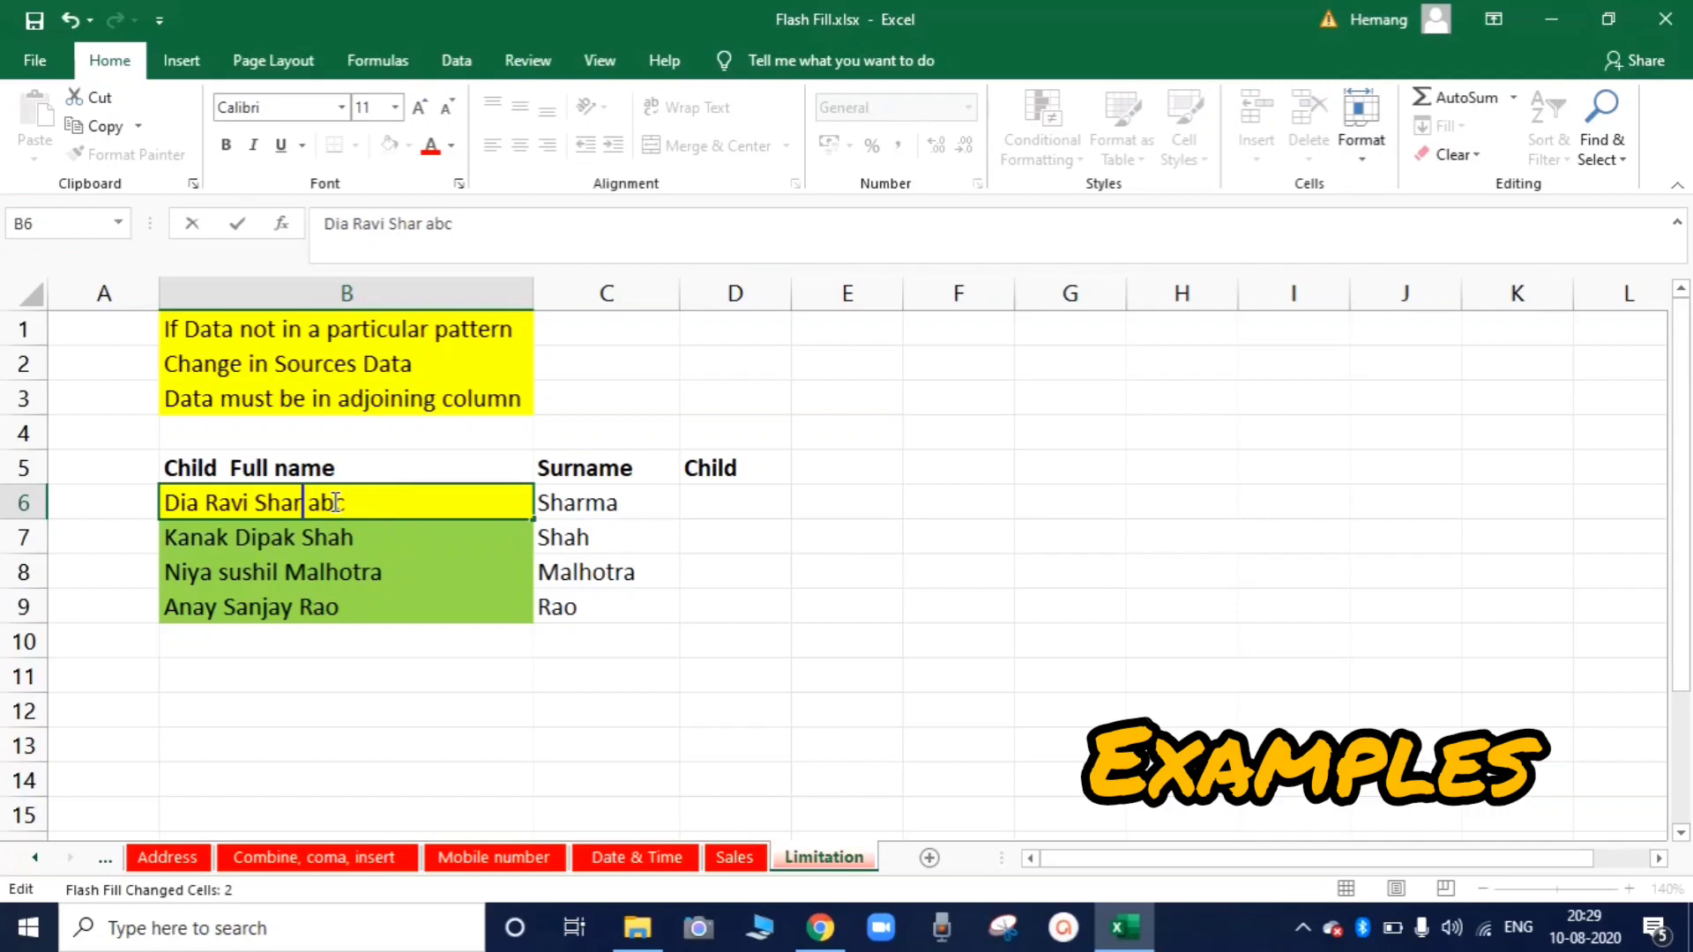
key(BackSpace)
key(BackSpace)
key(BackSpace)
text(aha)
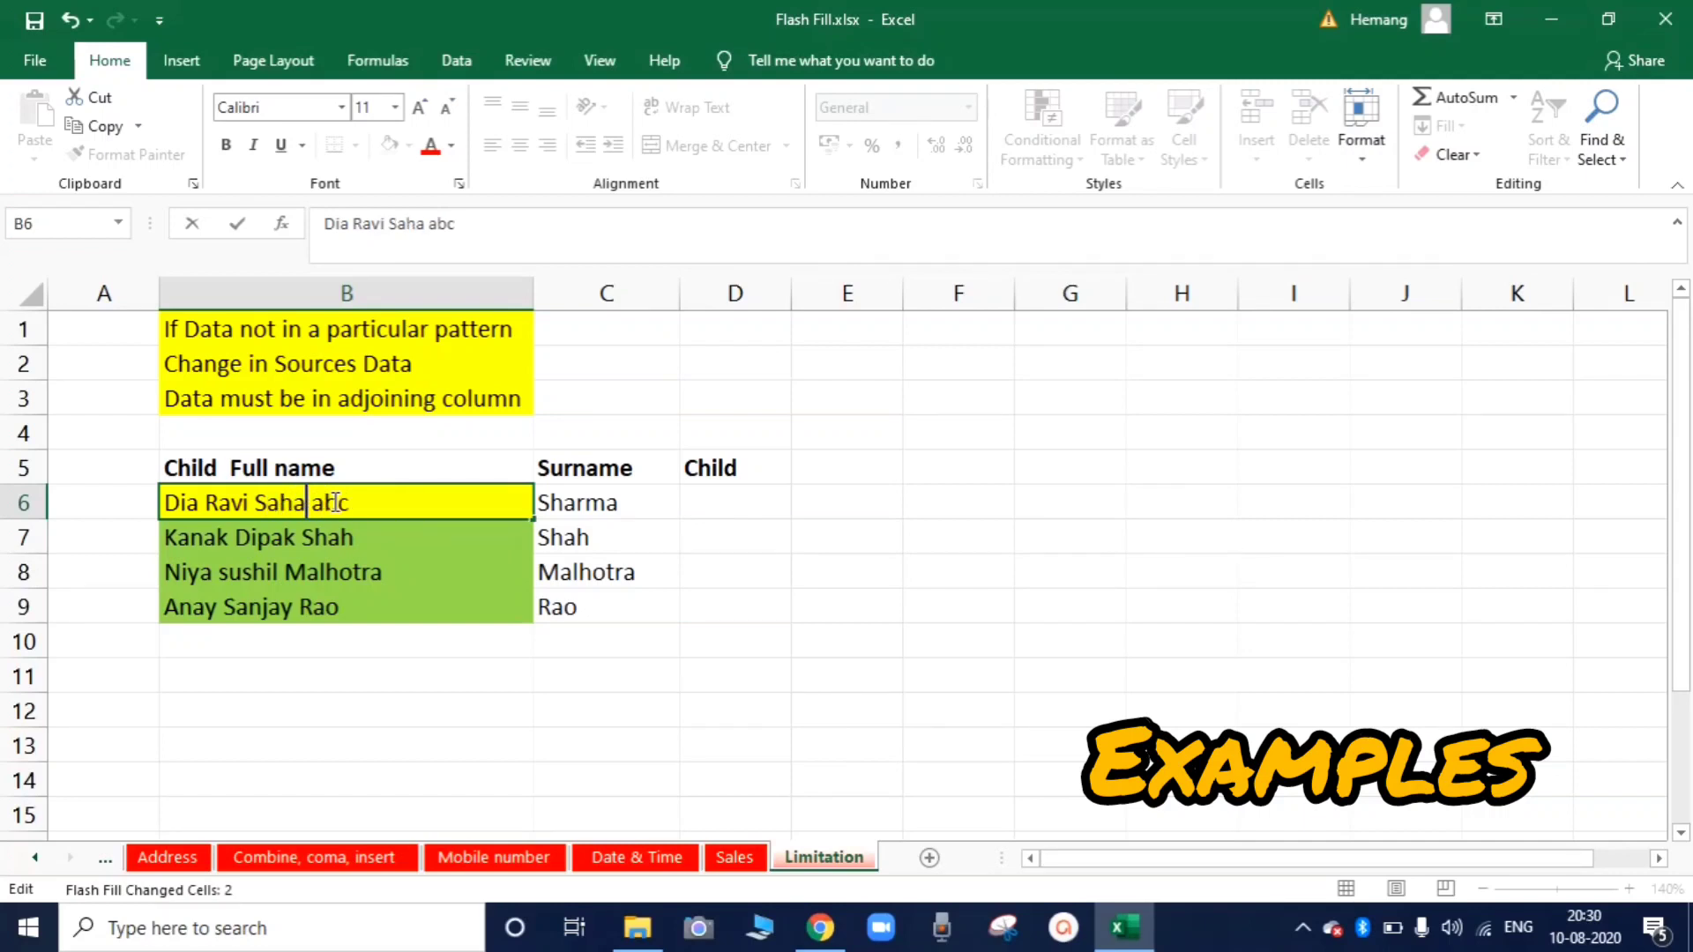
key(Return)
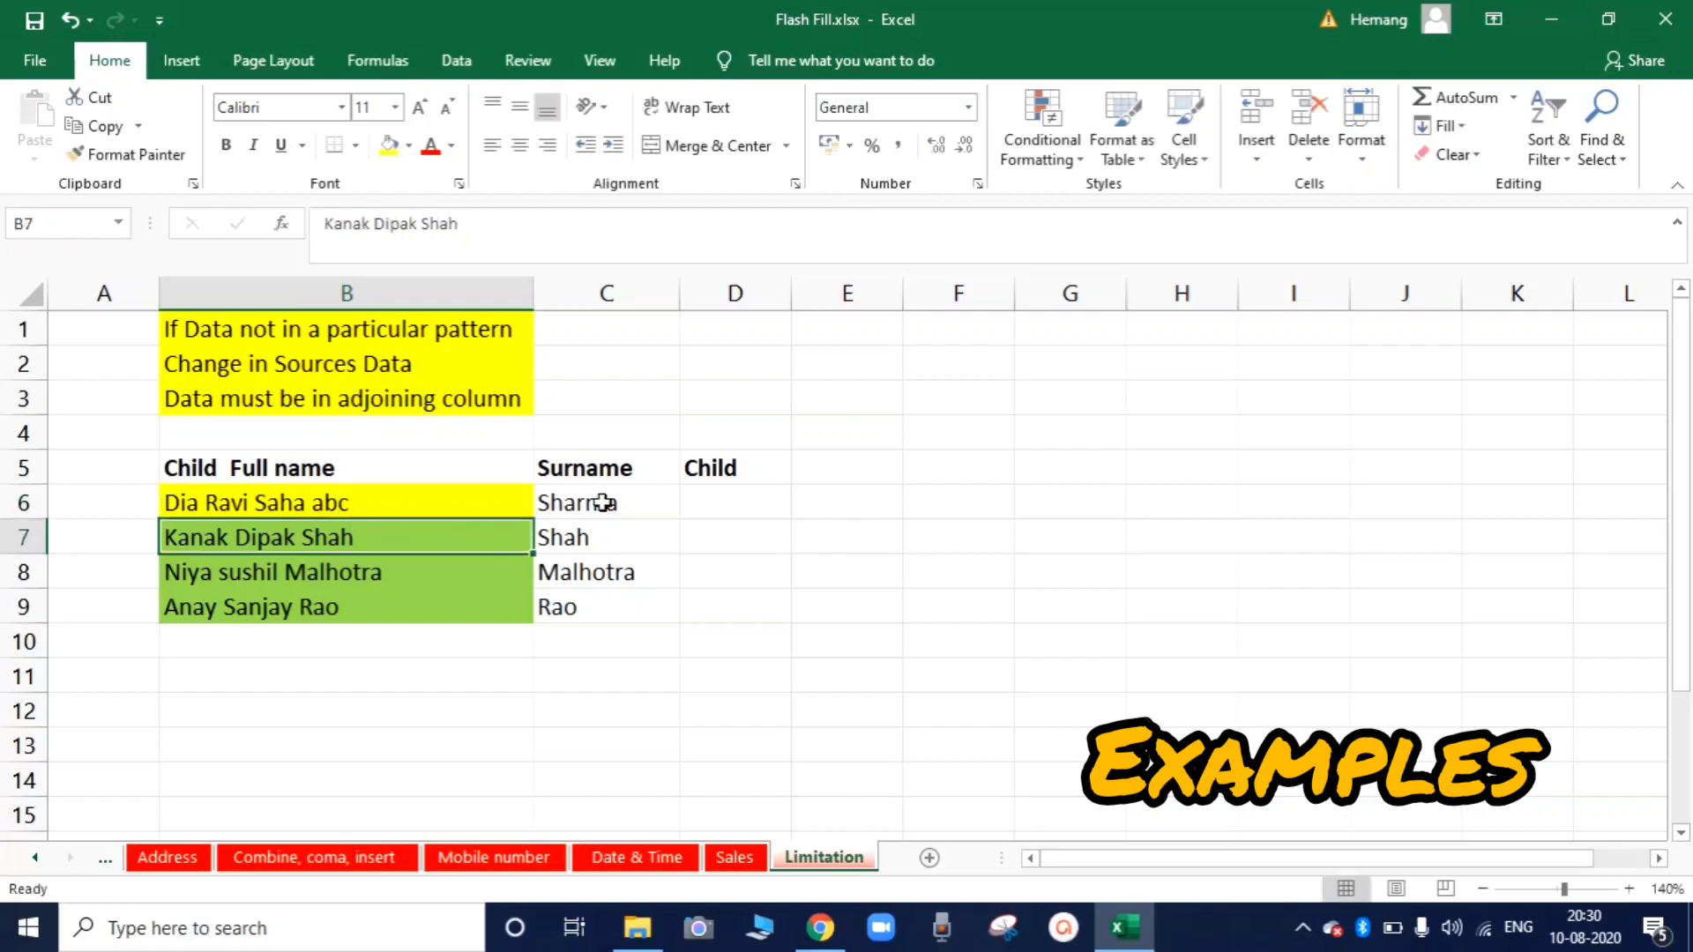
click(597, 499)
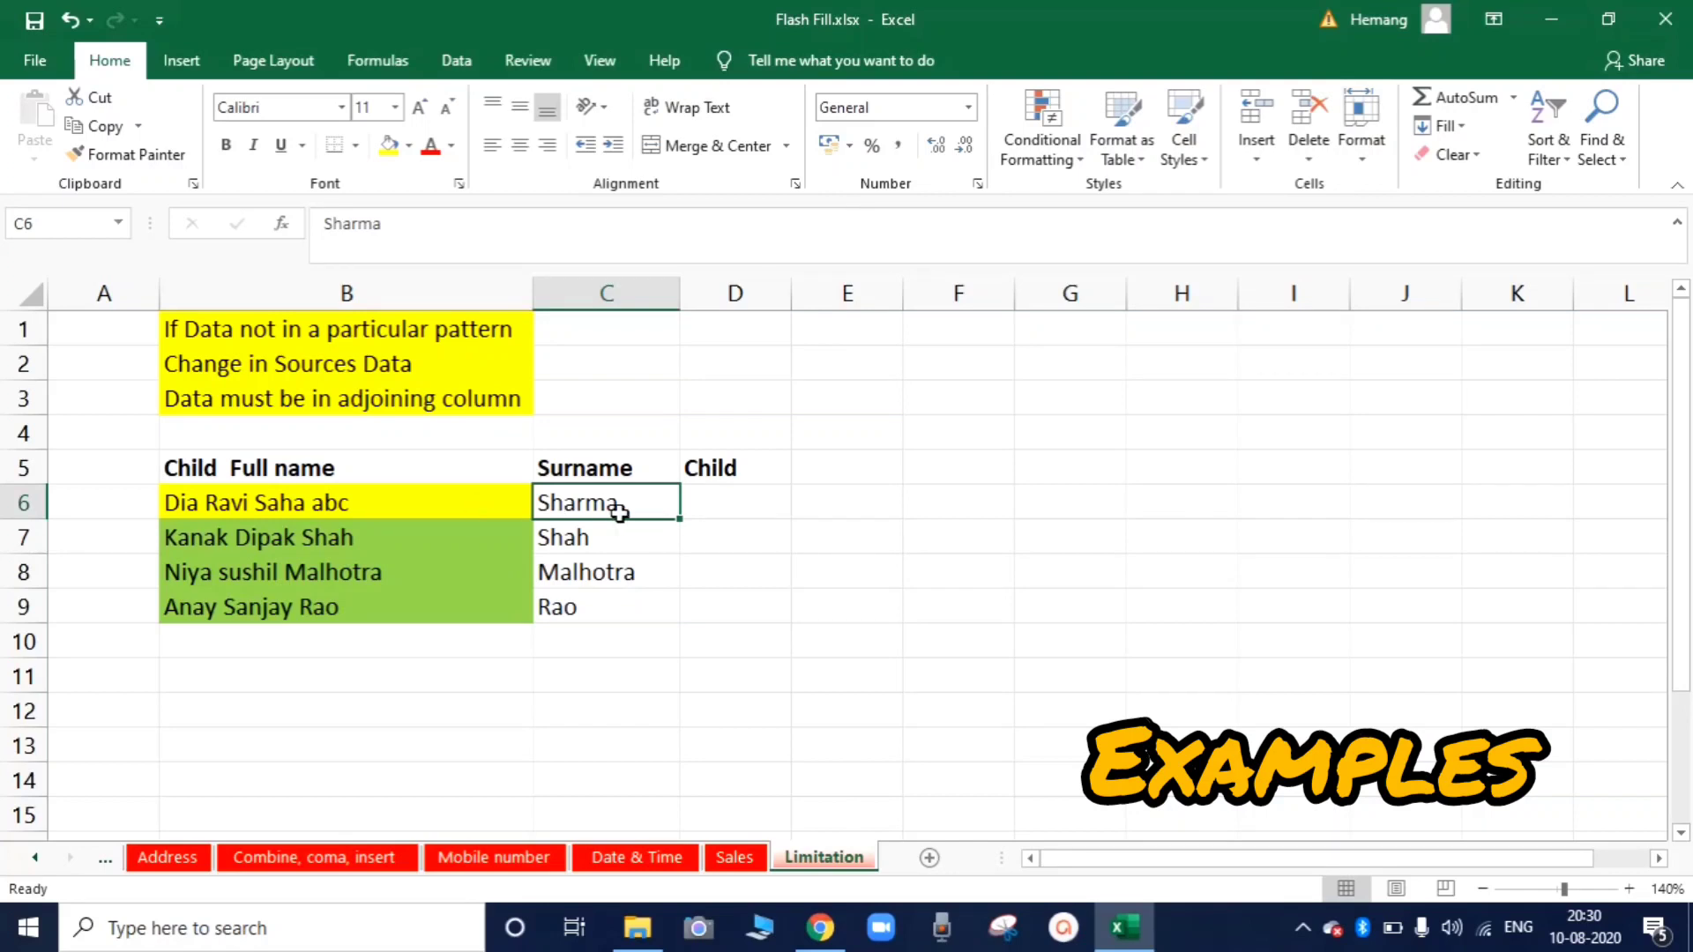
Move the Child header from D5 to E5, leaving a blank column after the Surname column
click(775, 498)
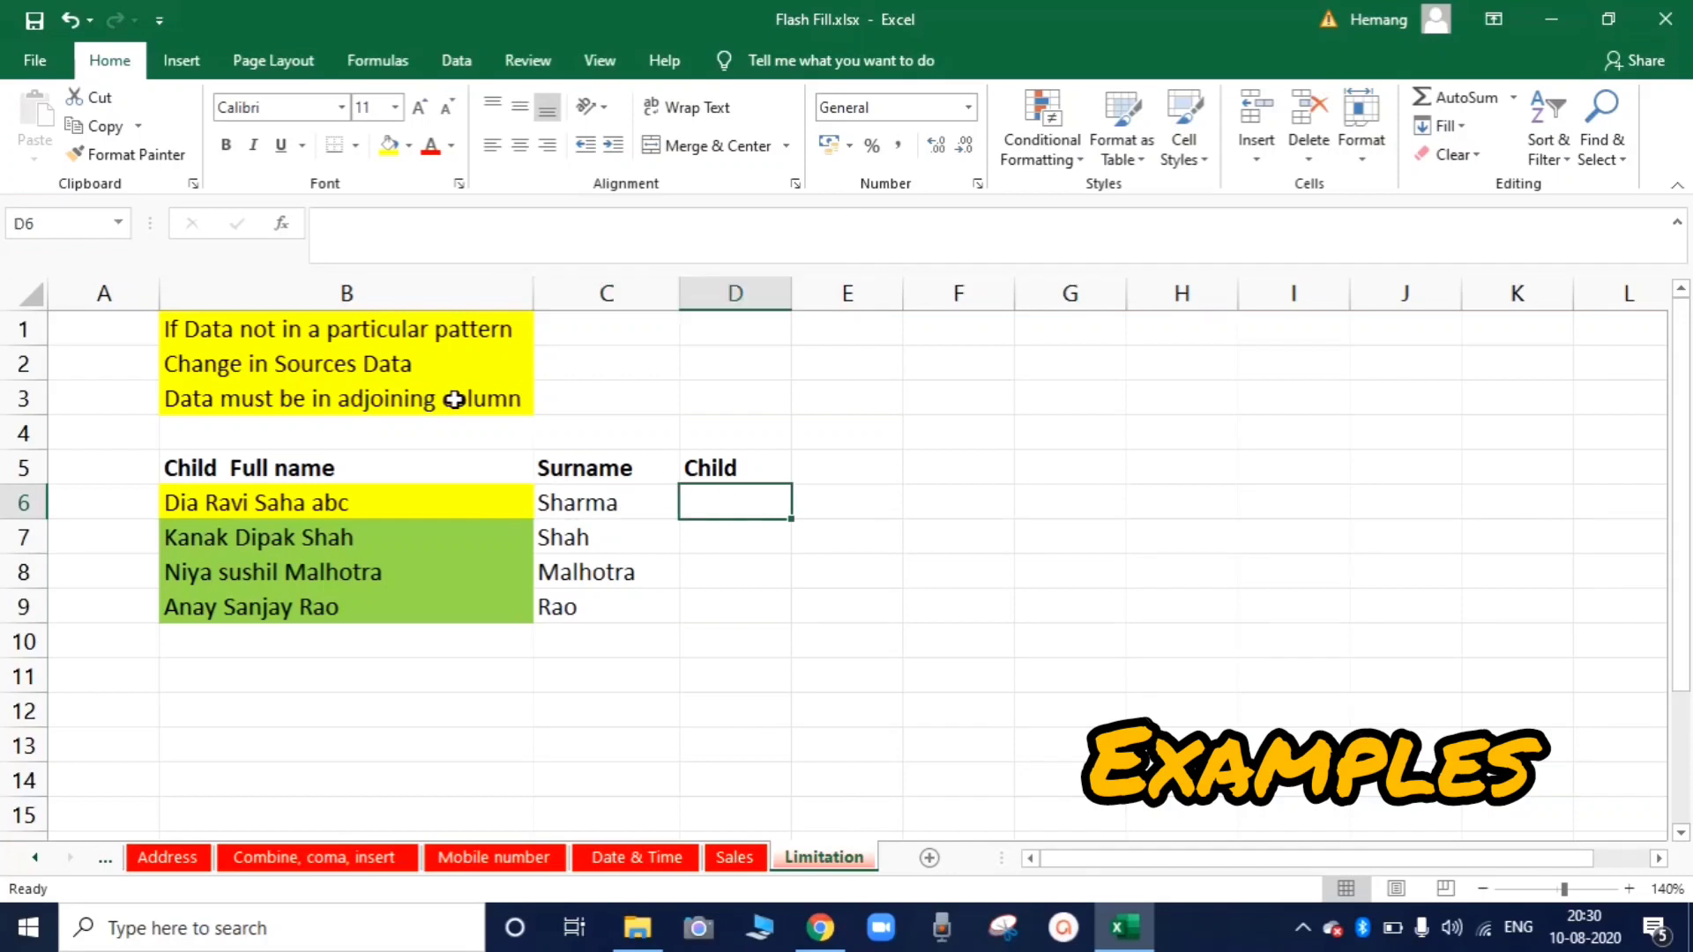
click(724, 464)
key(ctrl+c)
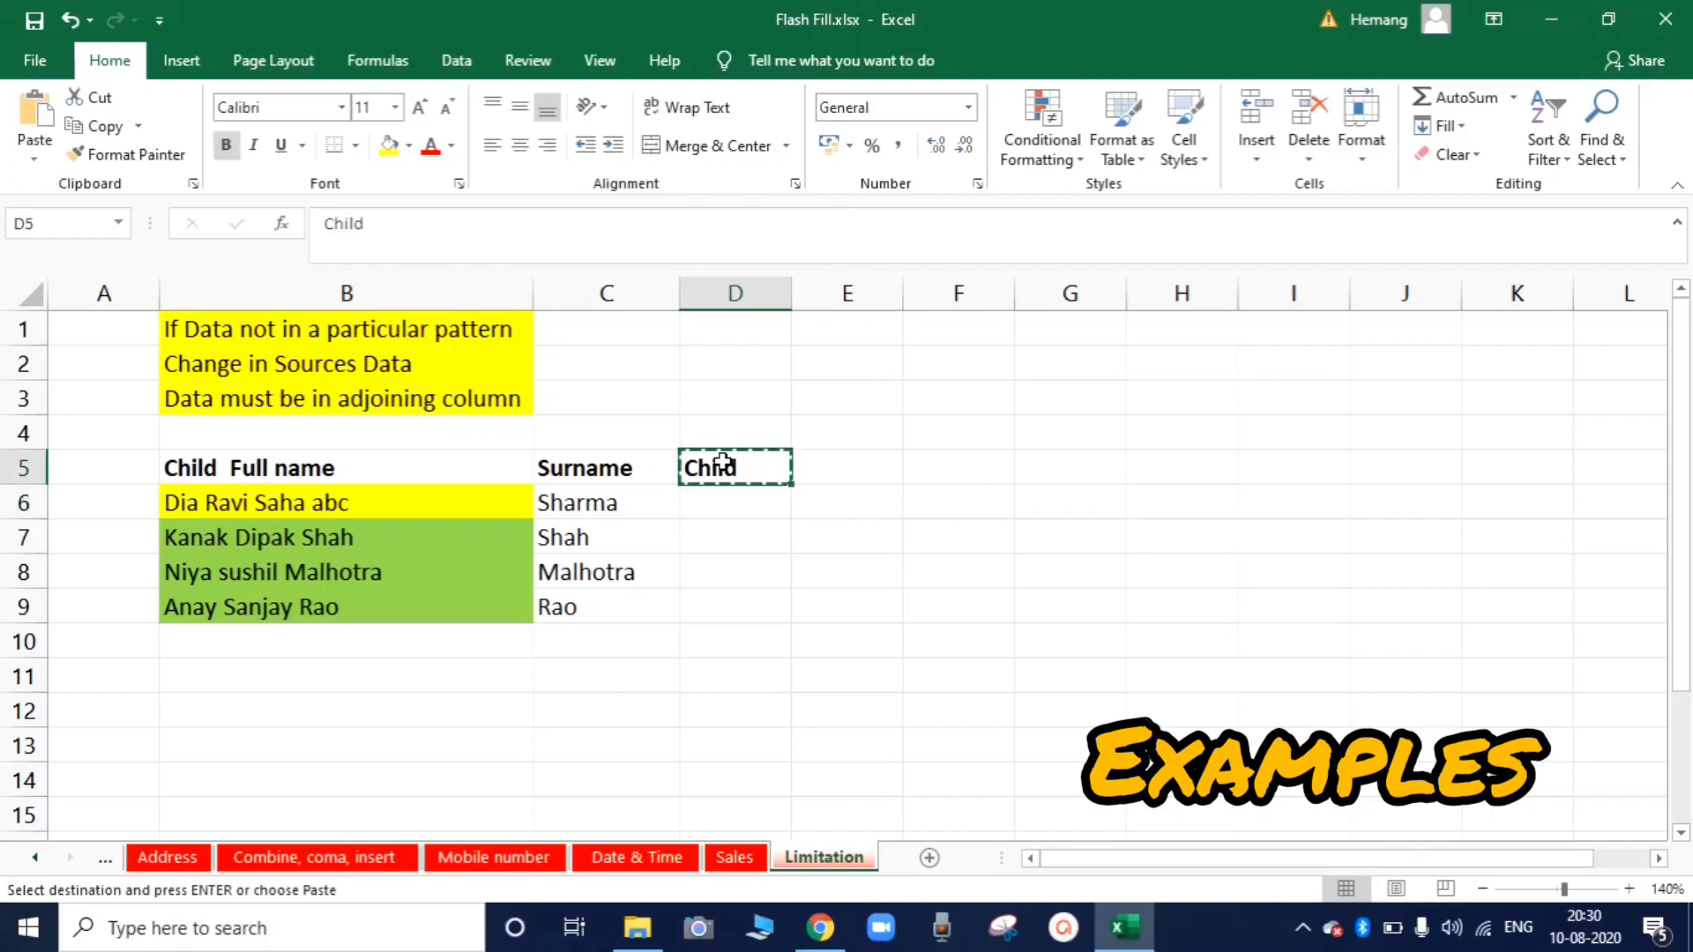
click(828, 465)
key(ctrl+v)
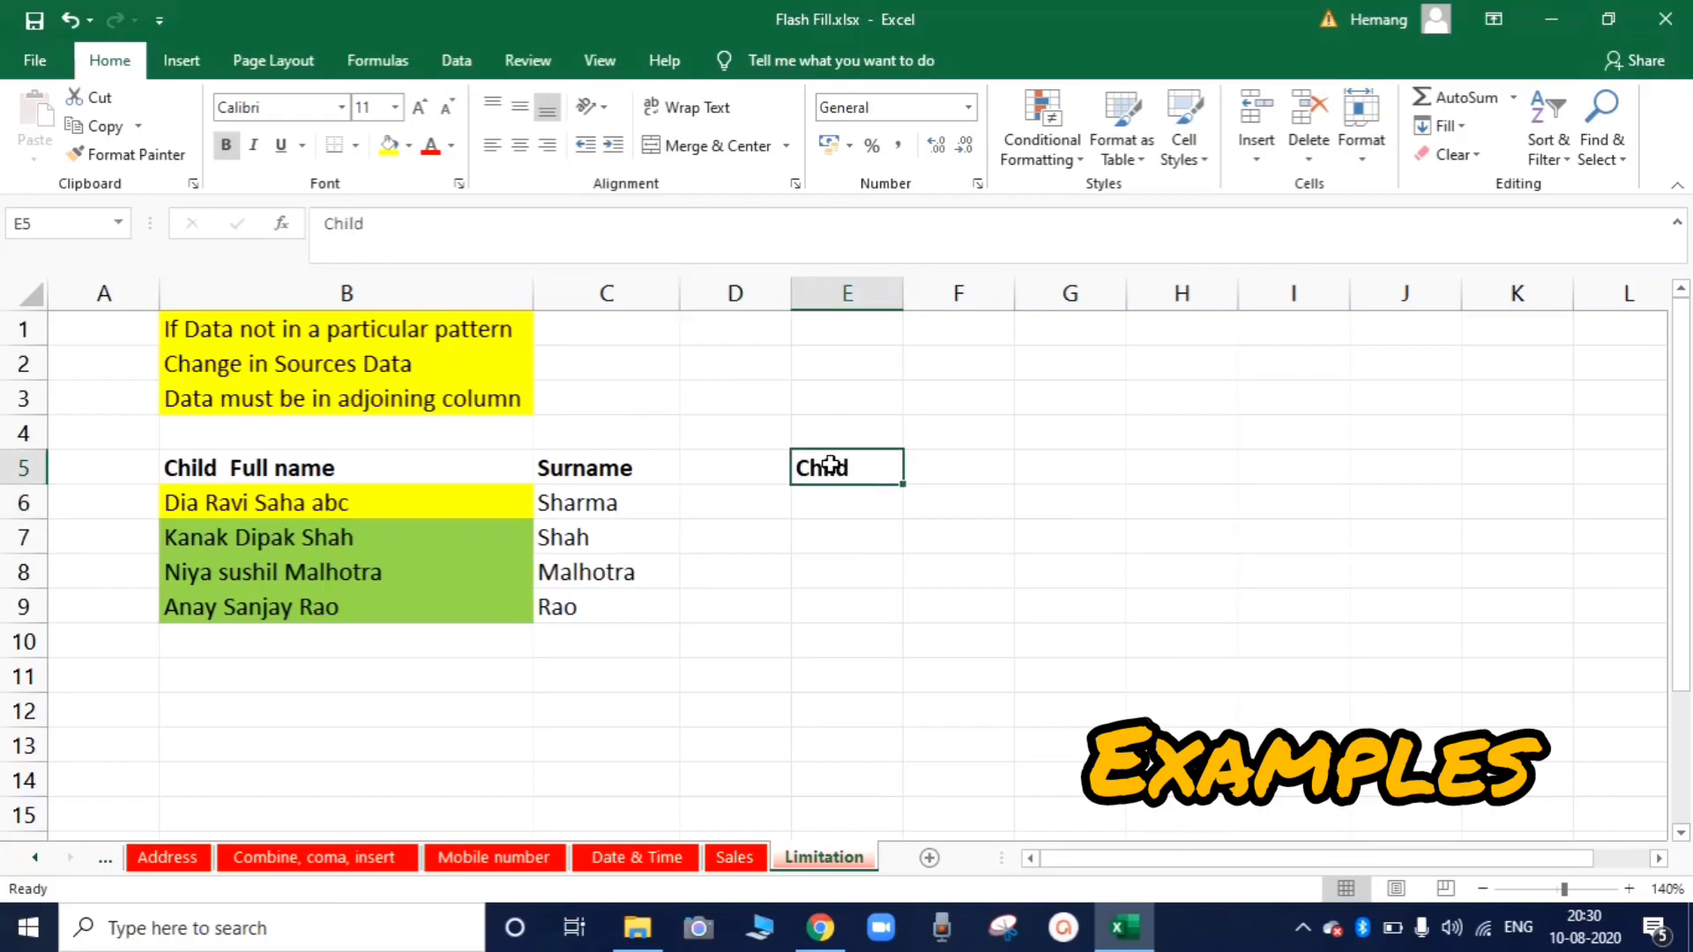
click(619, 481)
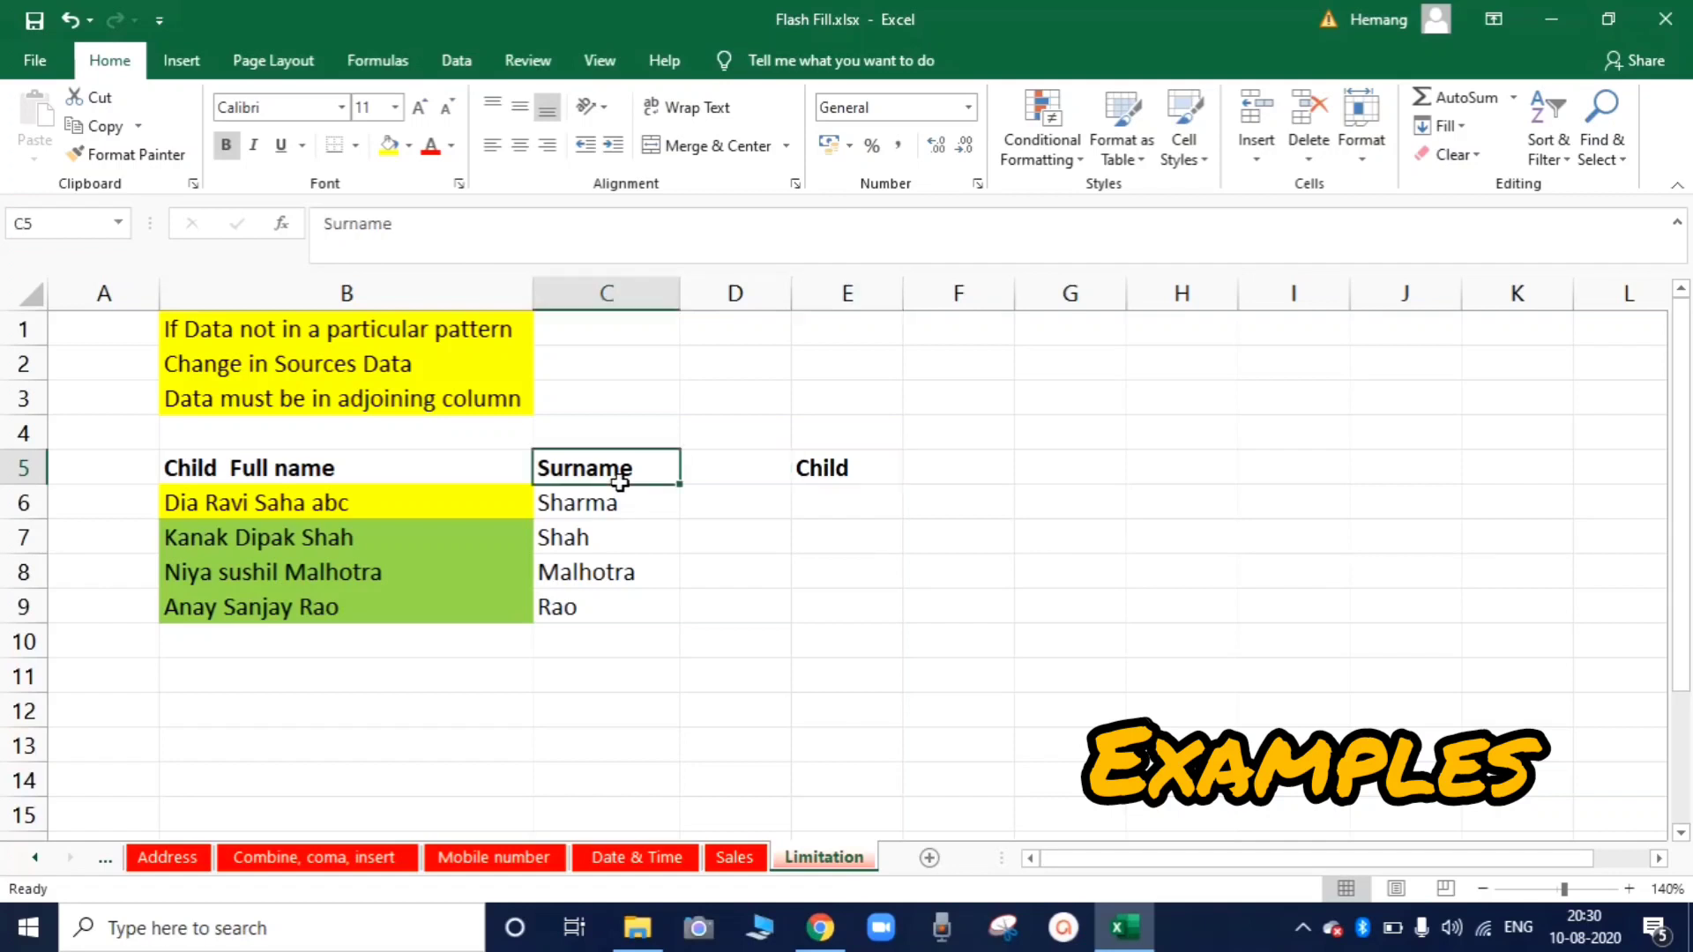
click(715, 477)
Enter the first child's first name in E6 and try to Flash Fill the Child column from E7
click(858, 503)
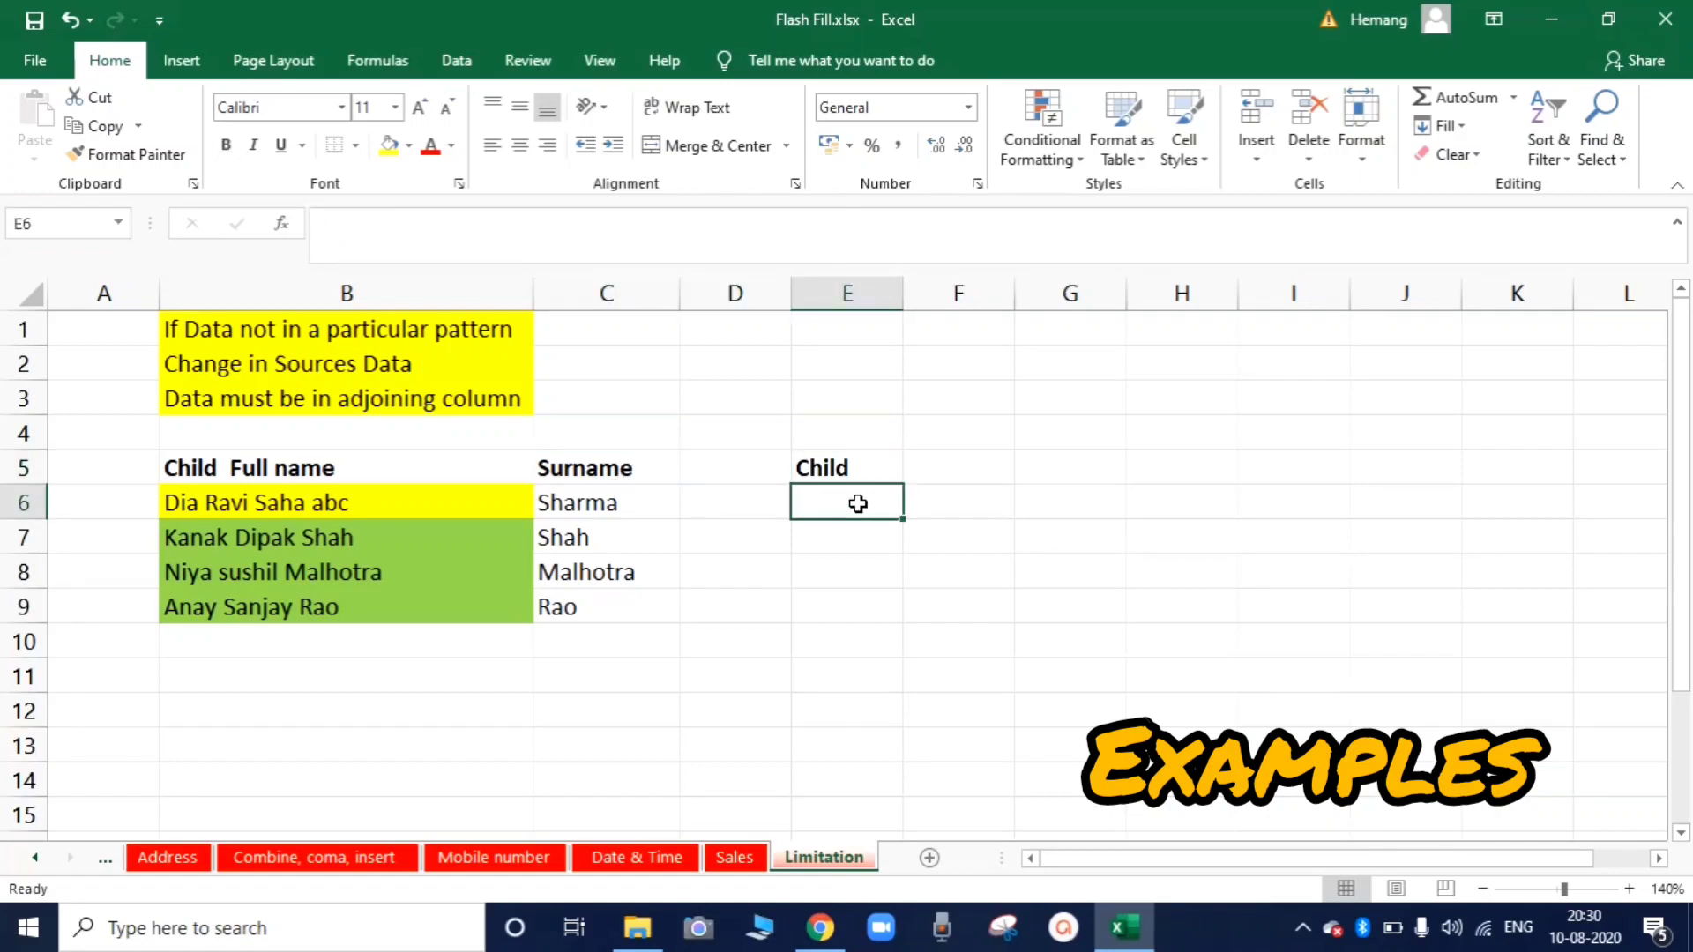
text(Dia)
key(Return)
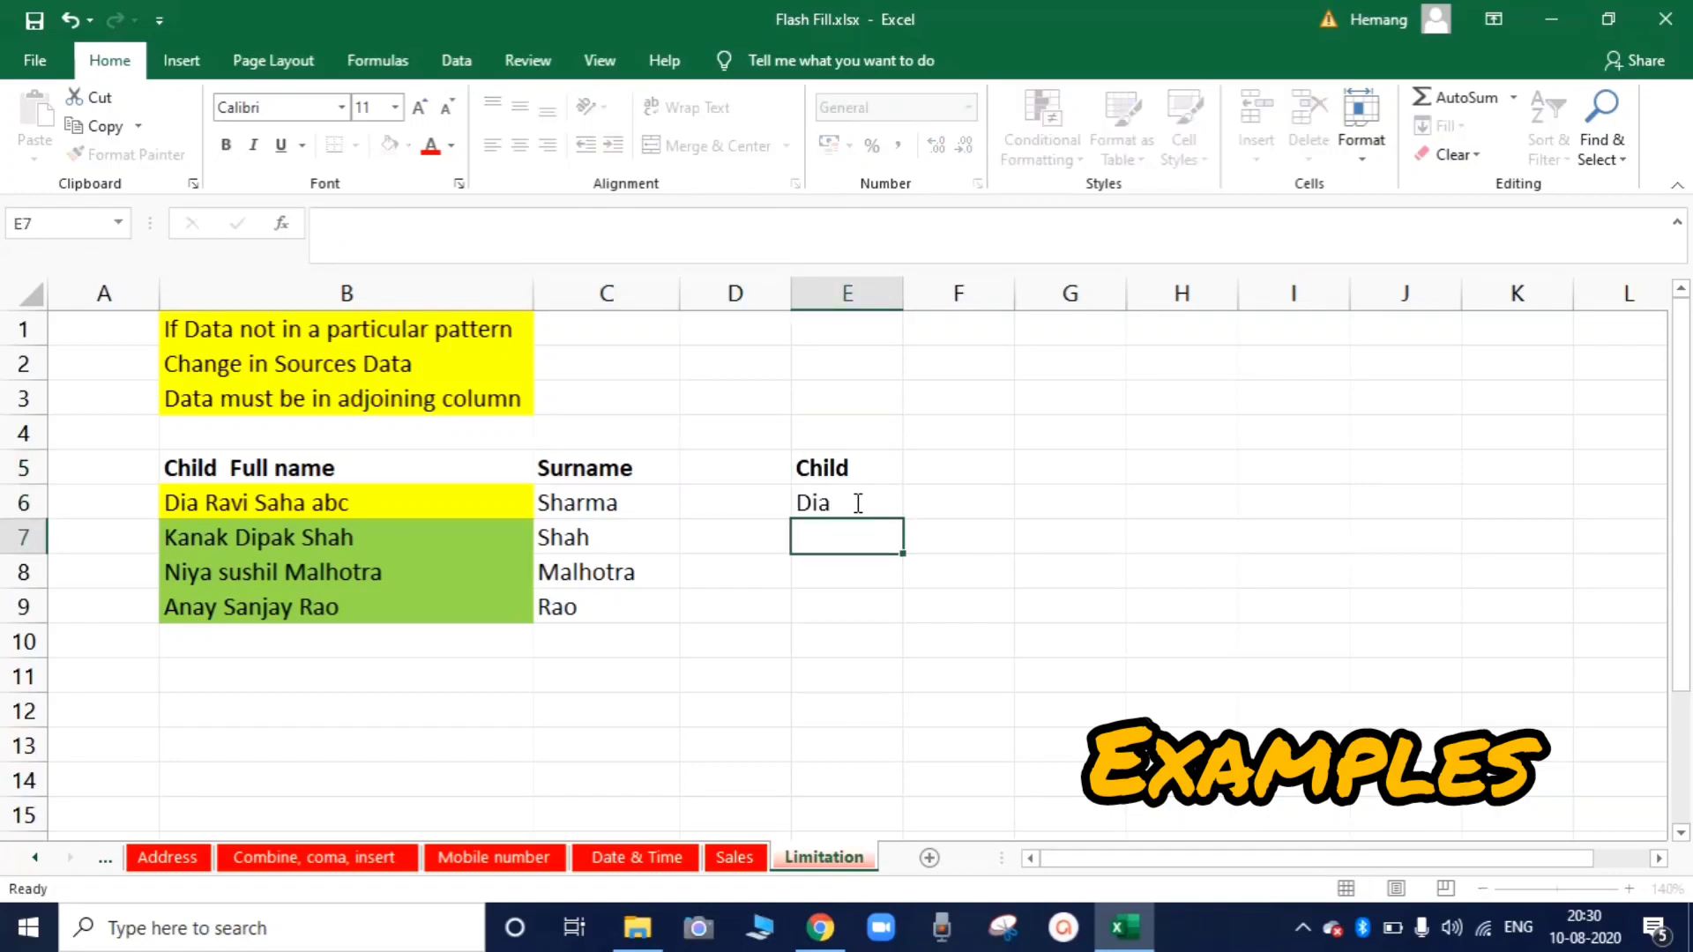
key(ctrl+e)
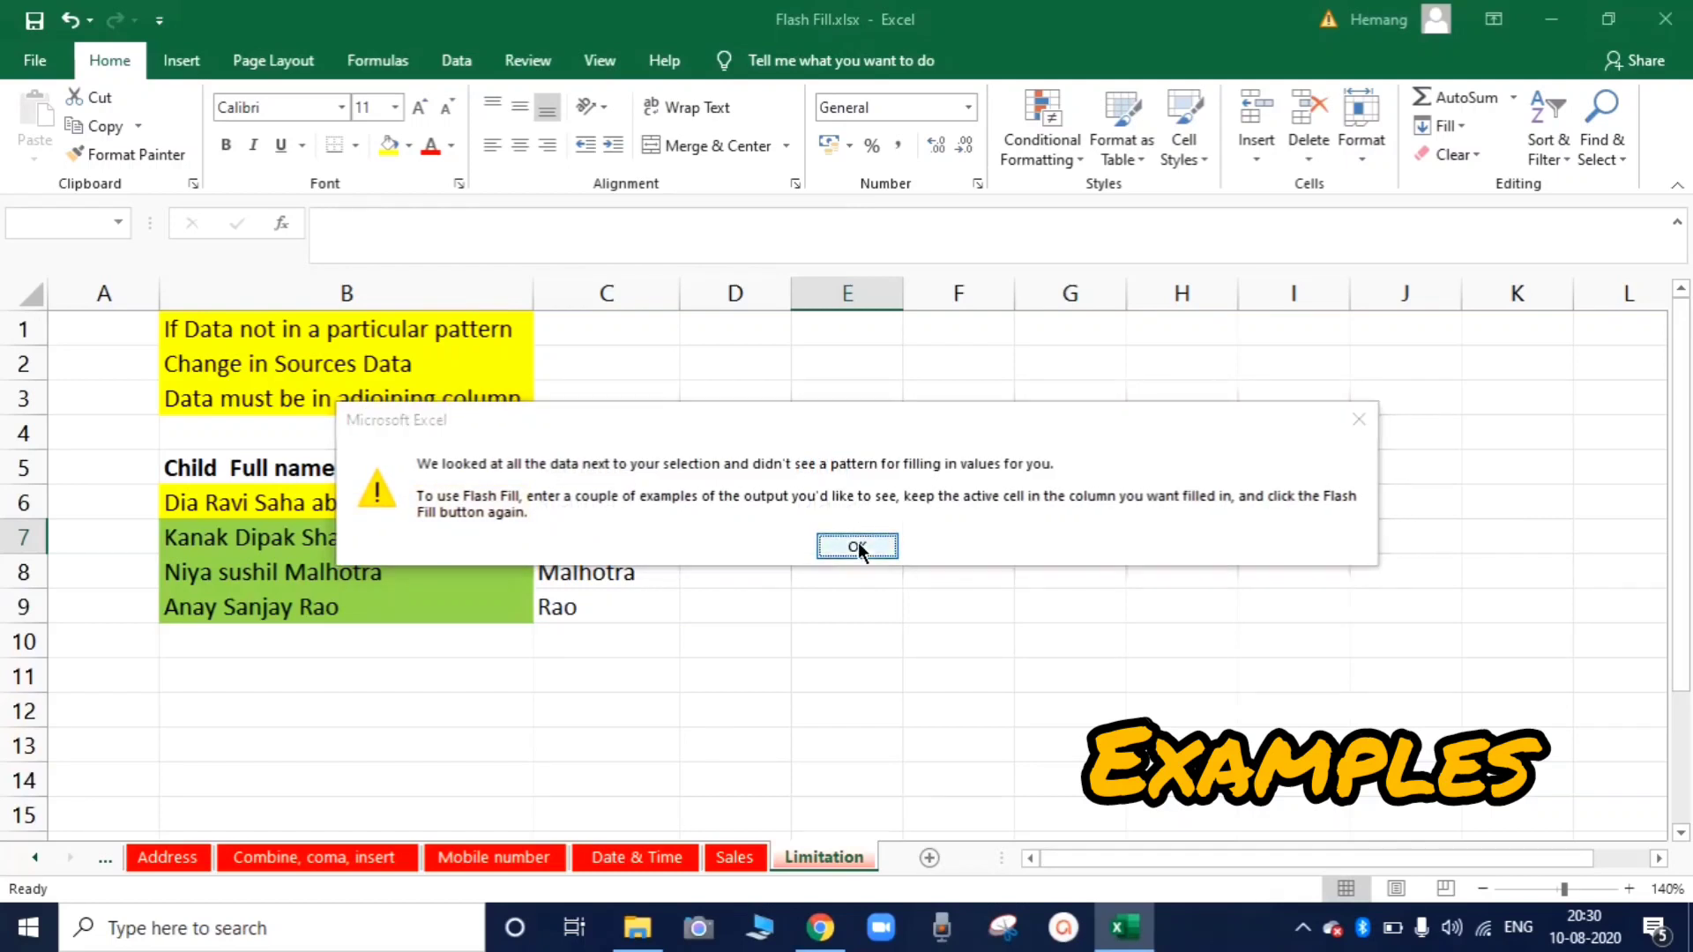
click(857, 545)
Move the Child header and first entry from E5:E7 to D5:D7, adjoining the Surname column
click(830, 467)
key(shift+Down)
key(shift+Down)
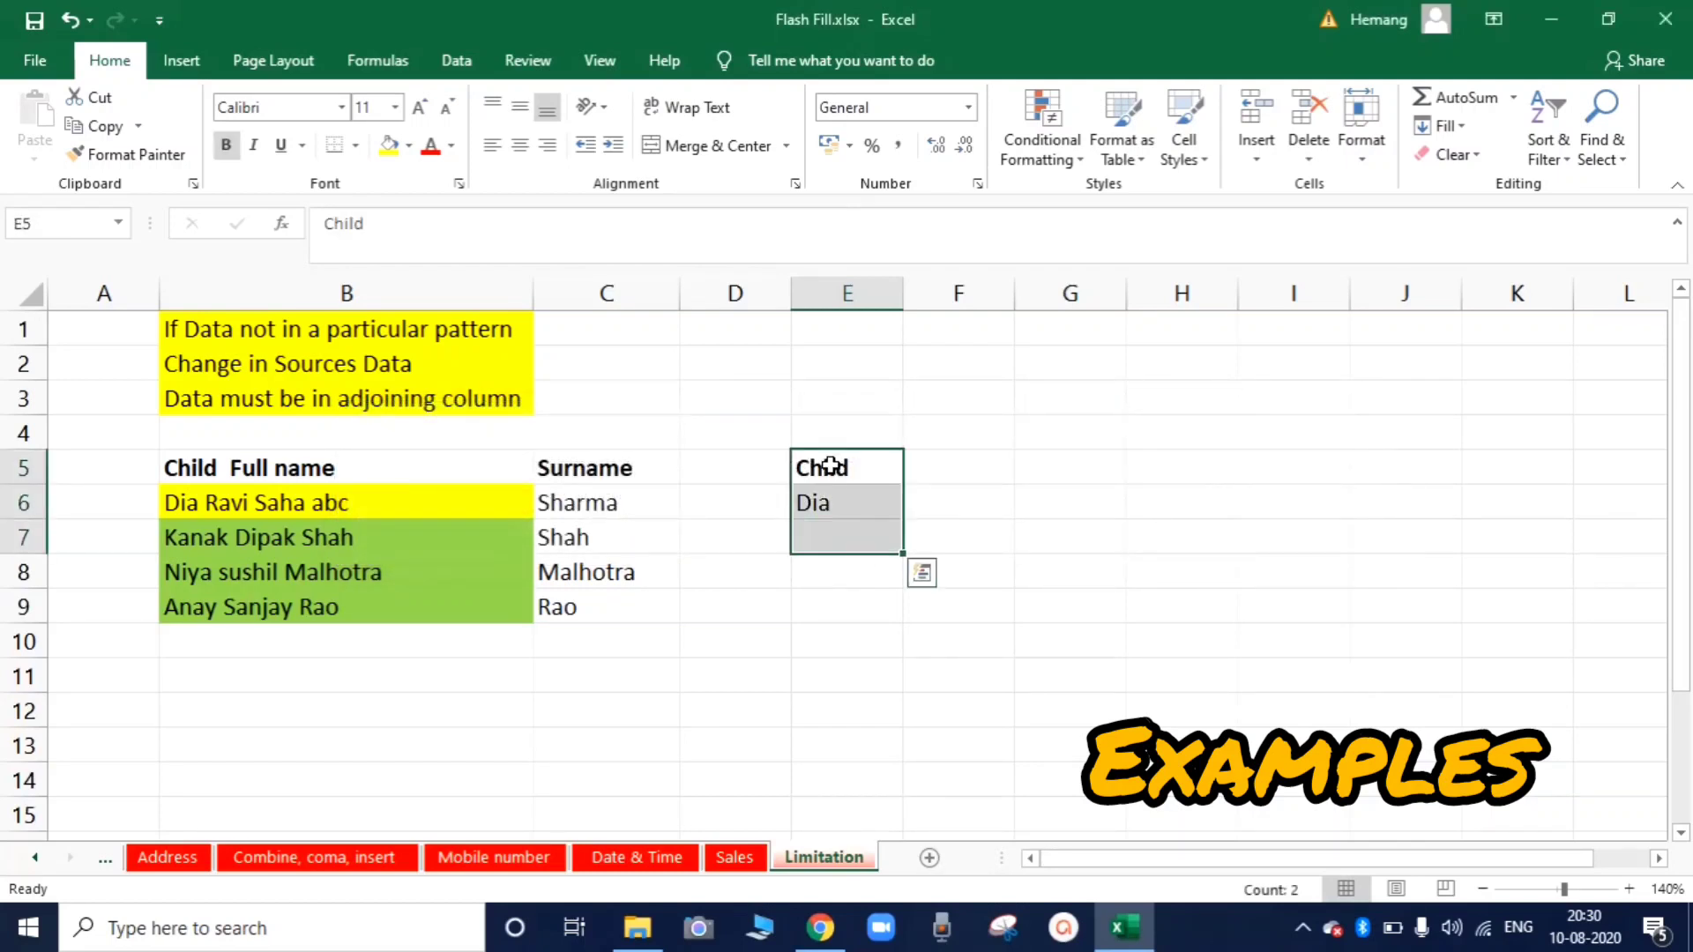
key(ctrl+x)
click(739, 465)
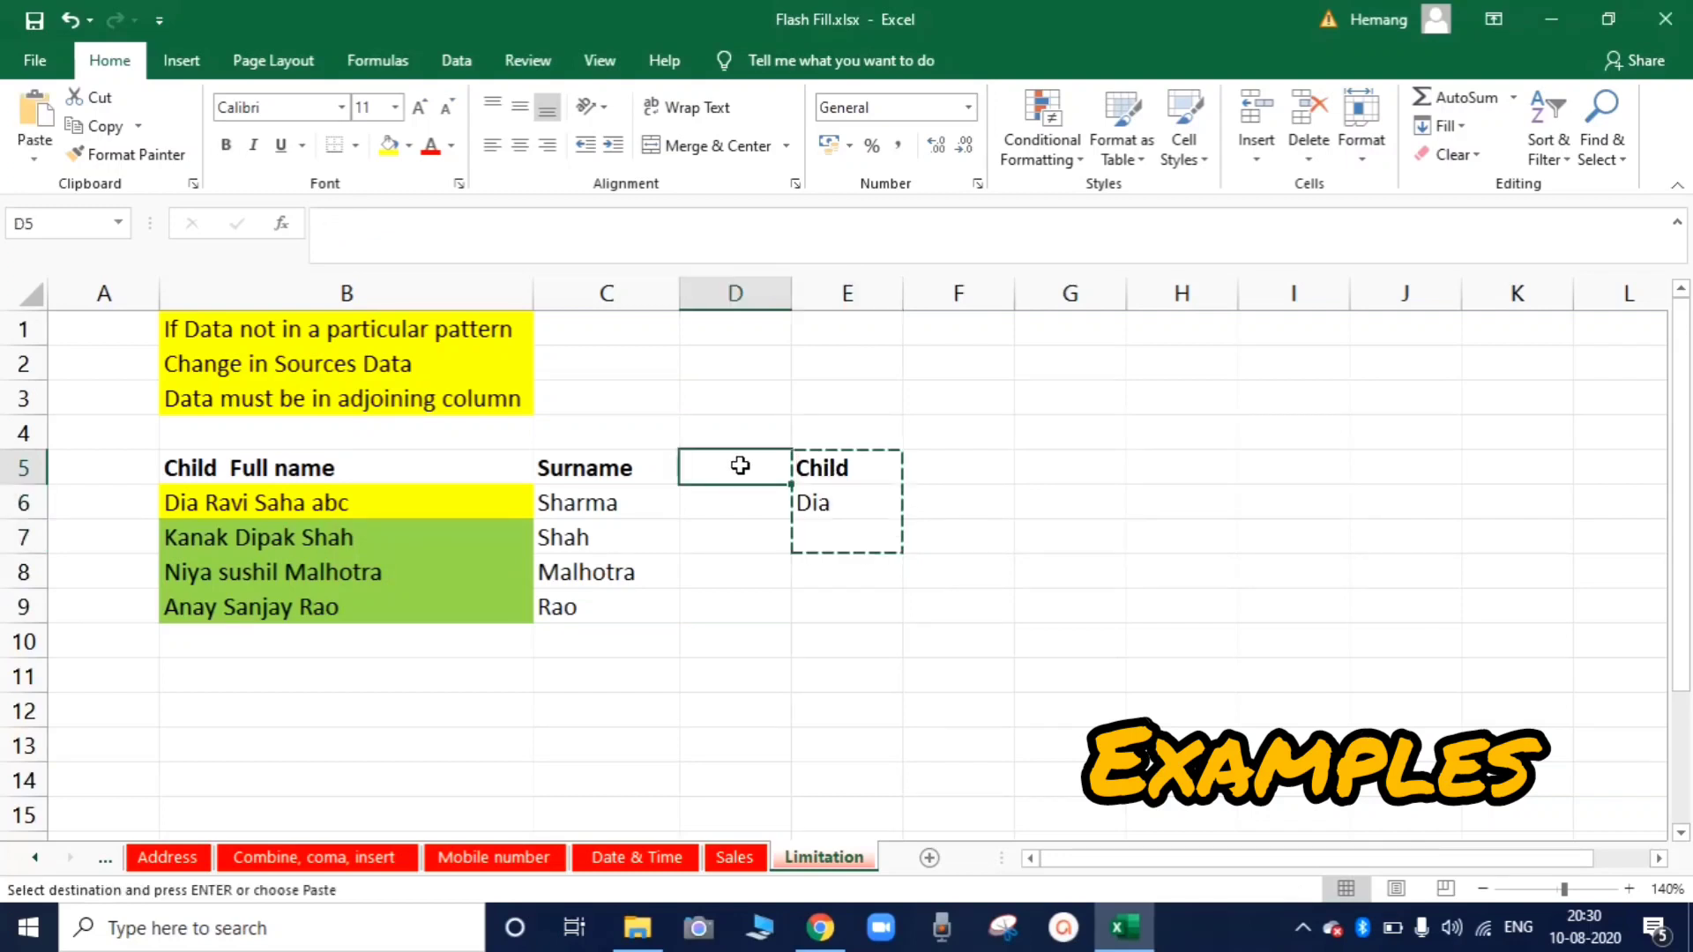
key(ctrl+v)
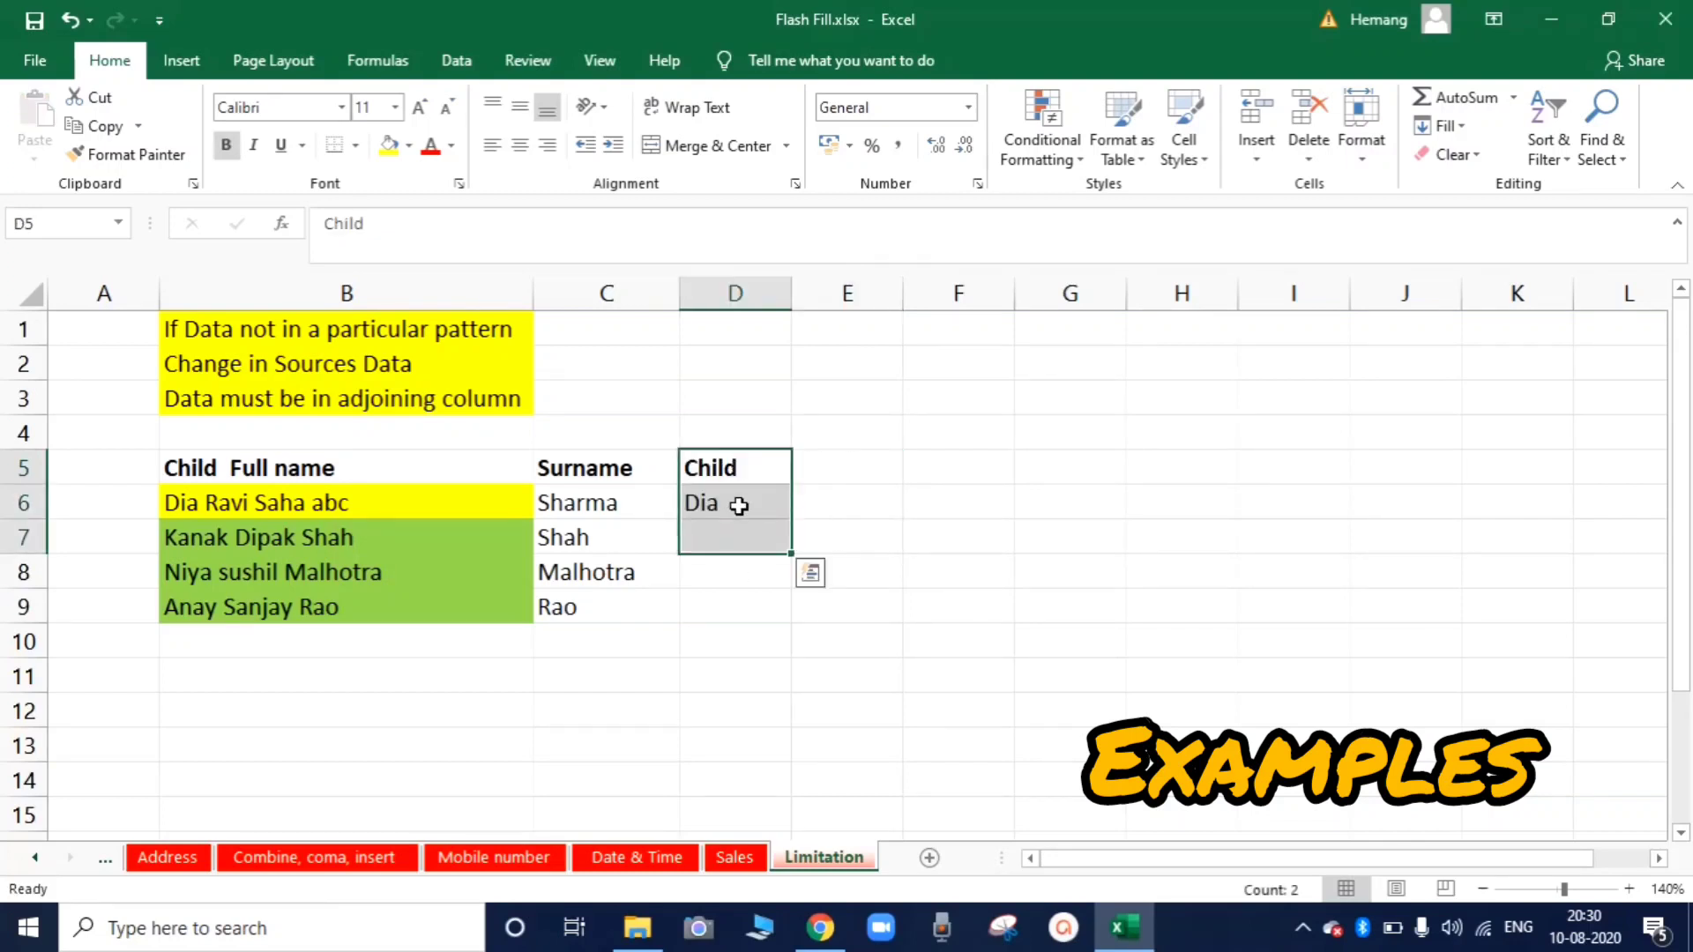
Flash Fill the remaining children's first names in the Child column from D7
click(741, 503)
click(737, 532)
key(ctrl+e)
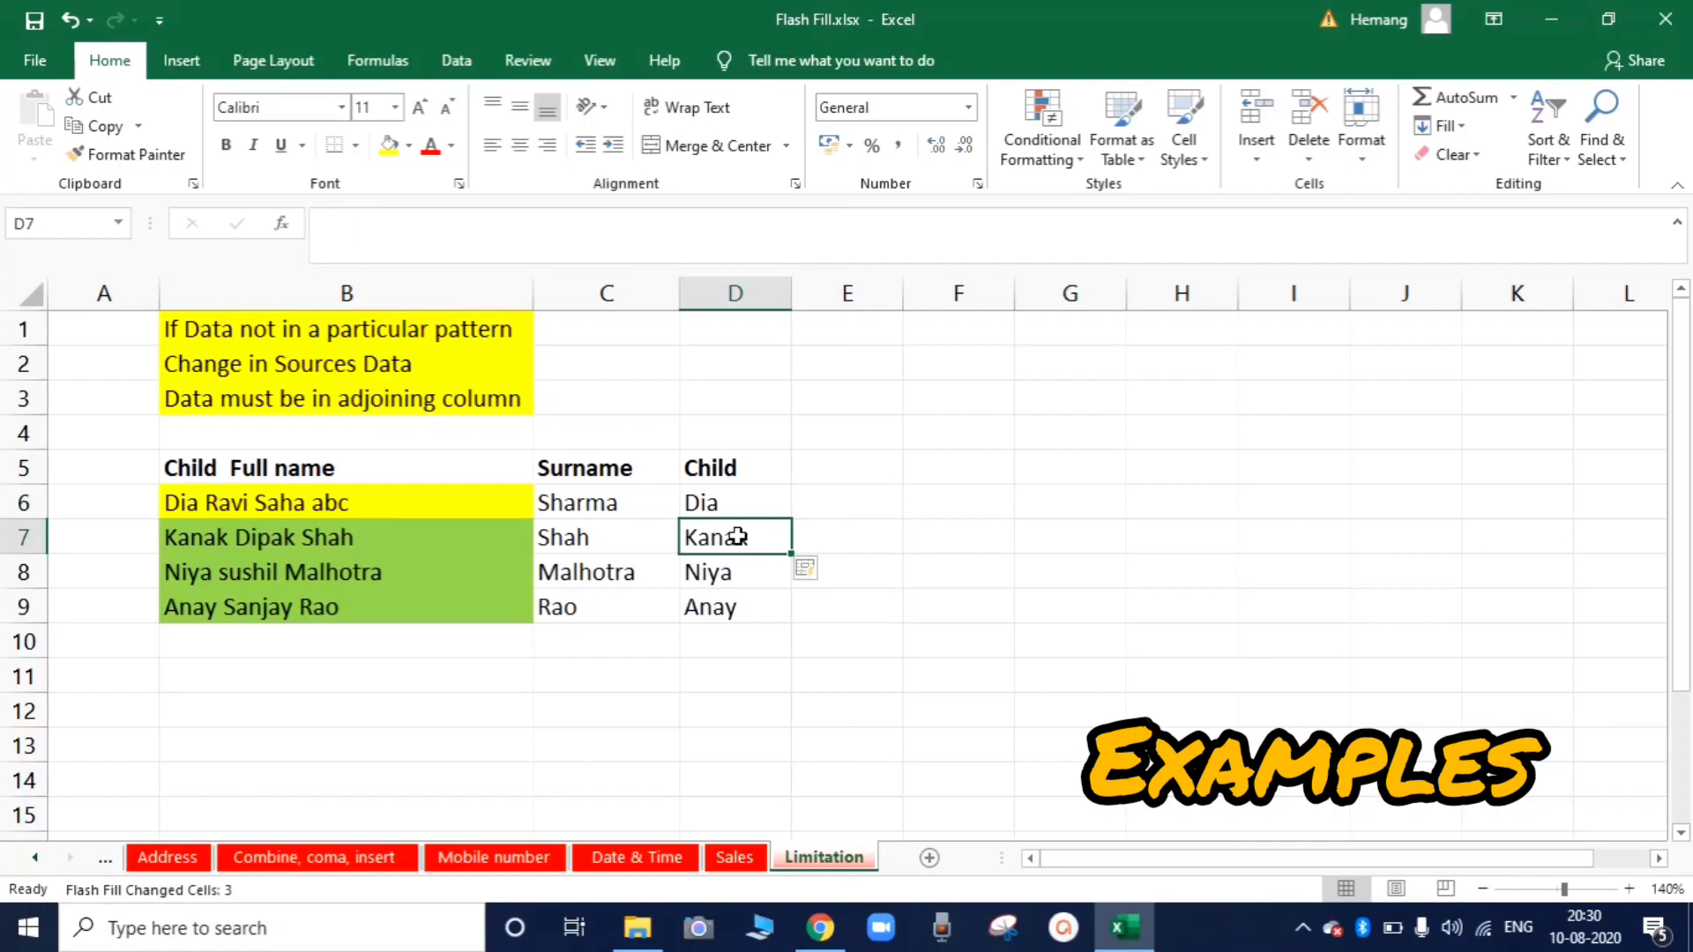